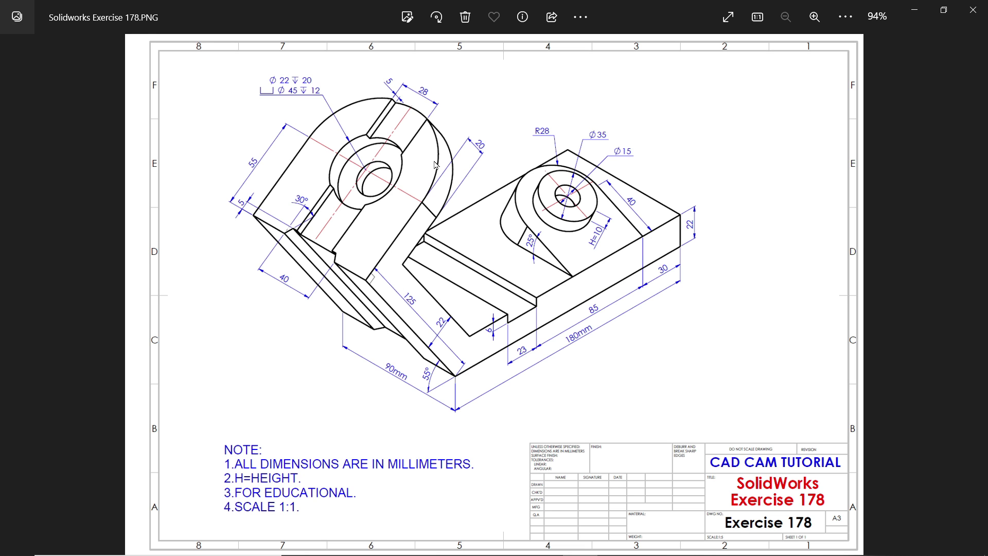
# Zoom the Exercise 178 drawing to about 121% and pan down to view its top
pyautogui.scroll(3, 437, 166)
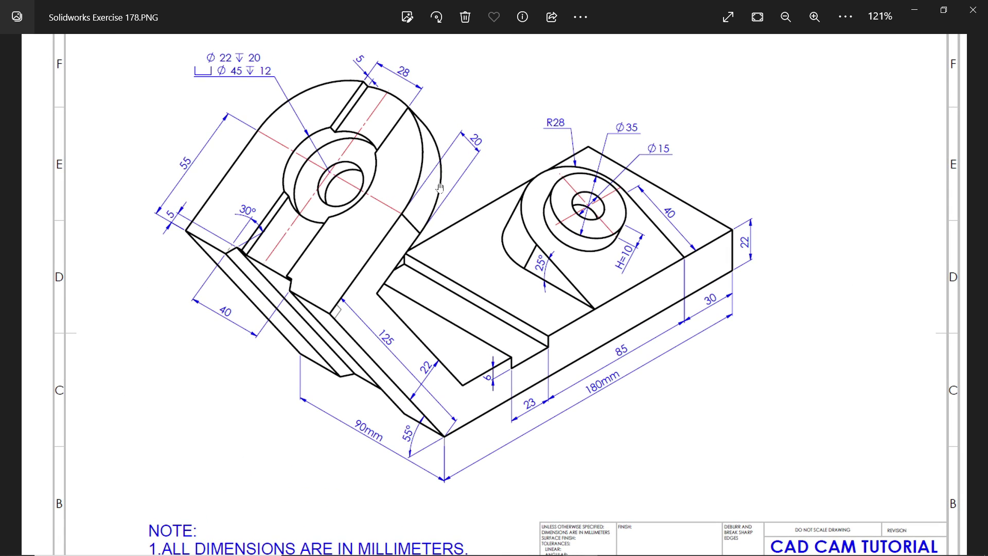
pyautogui.moveTo(439, 188); pyautogui.dragTo(439, 205)
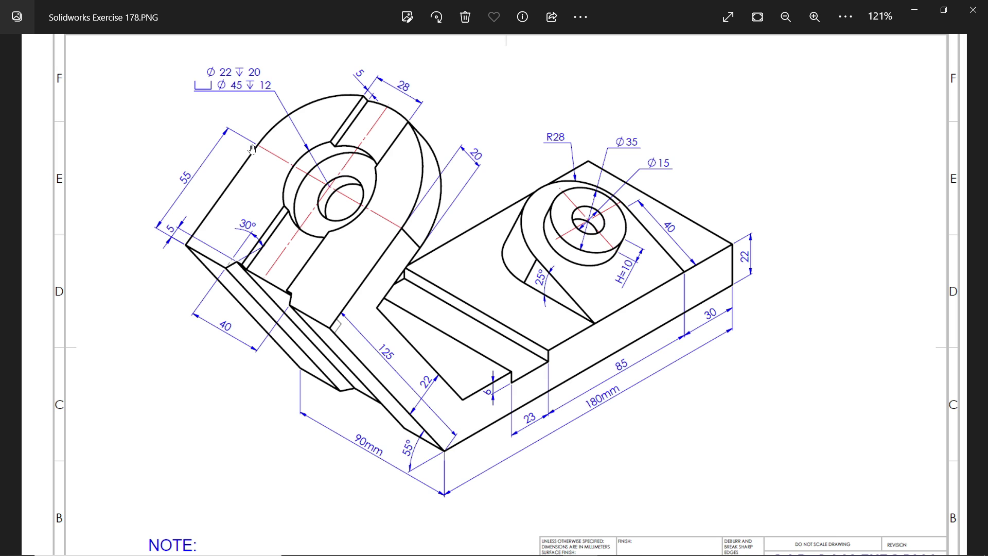
# Minimize Photos and start a new sketch on the Right Plane
pyautogui.click(915, 10)
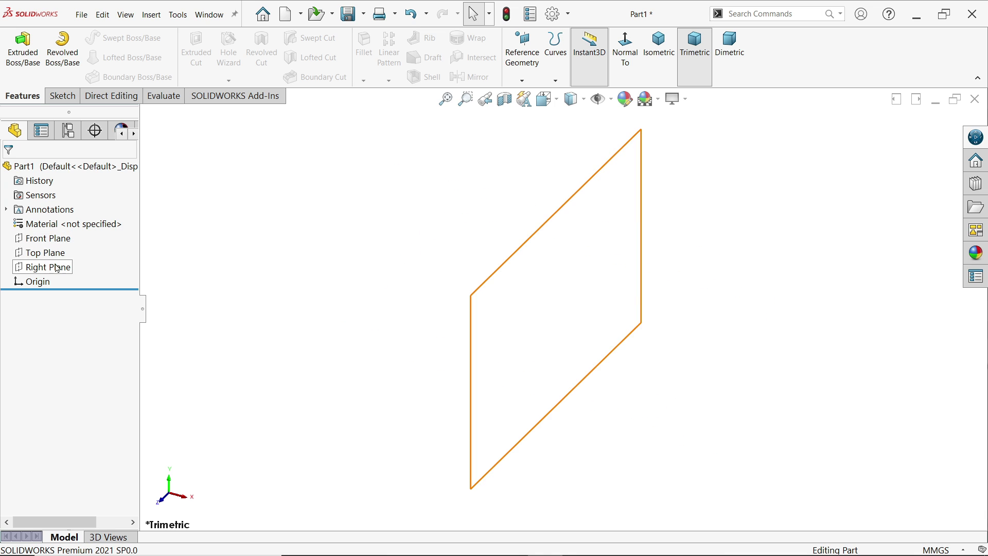
pyautogui.click(60, 96)
pyautogui.click(22, 59)
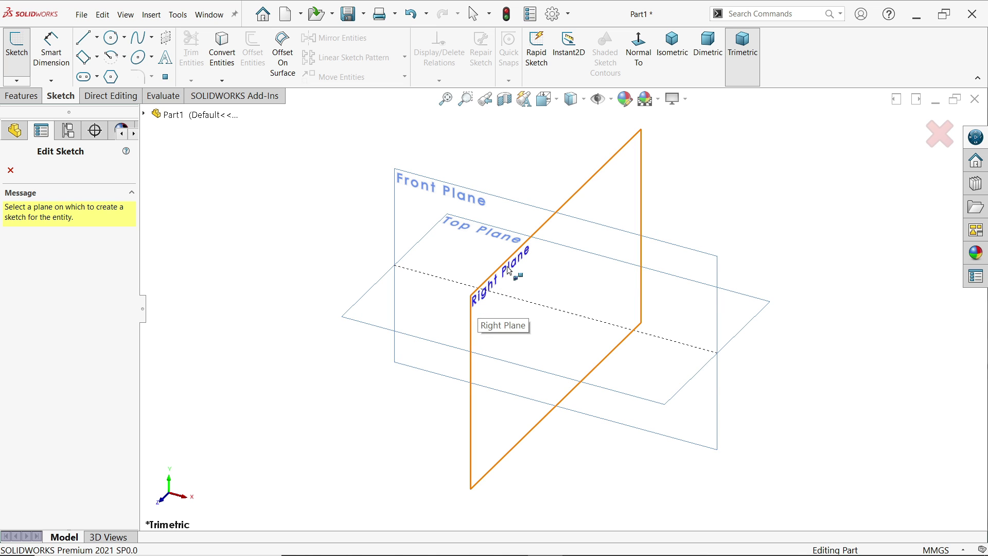
pyautogui.click(509, 272)
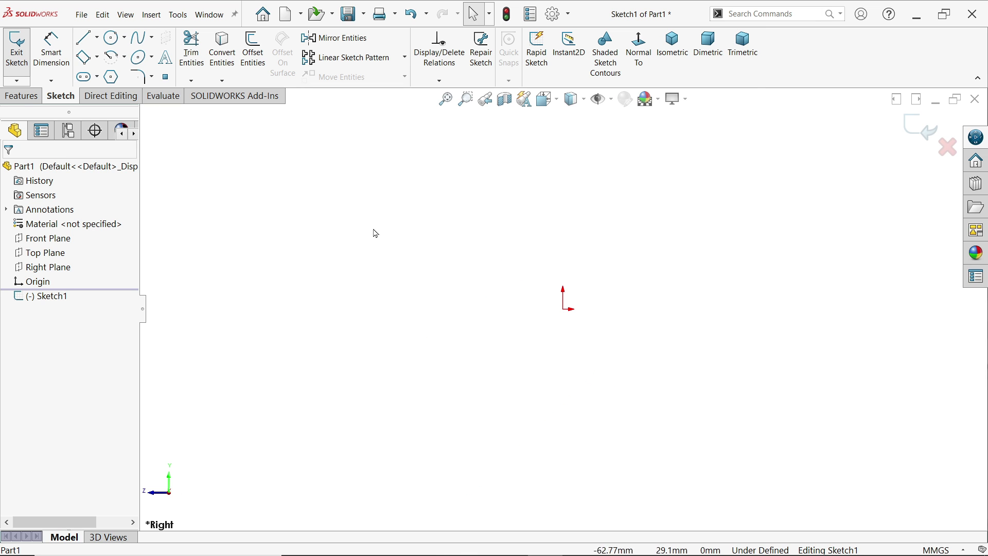
# Draw a horizontal line left from the origin joined to a slanted line rising left
pyautogui.click(85, 38)
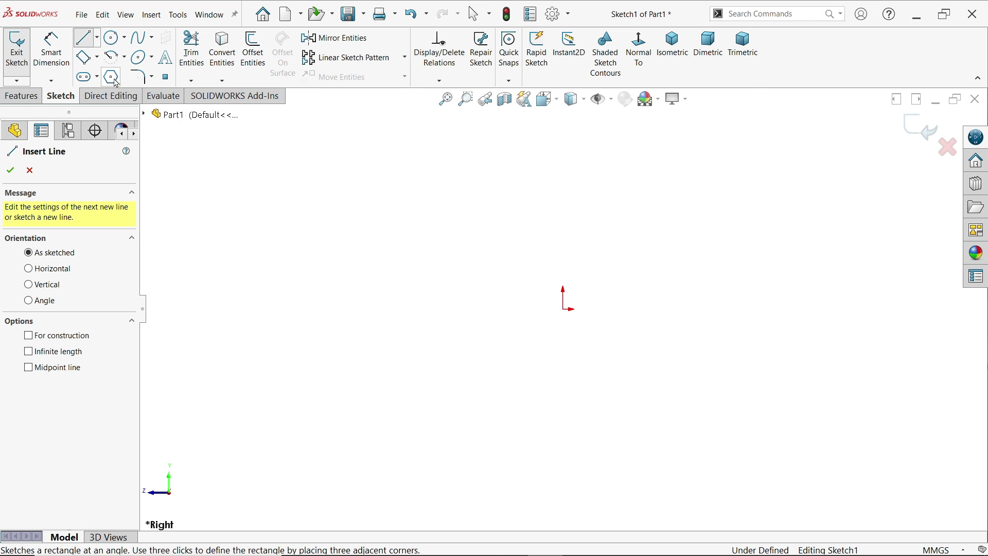
pyautogui.click(563, 309)
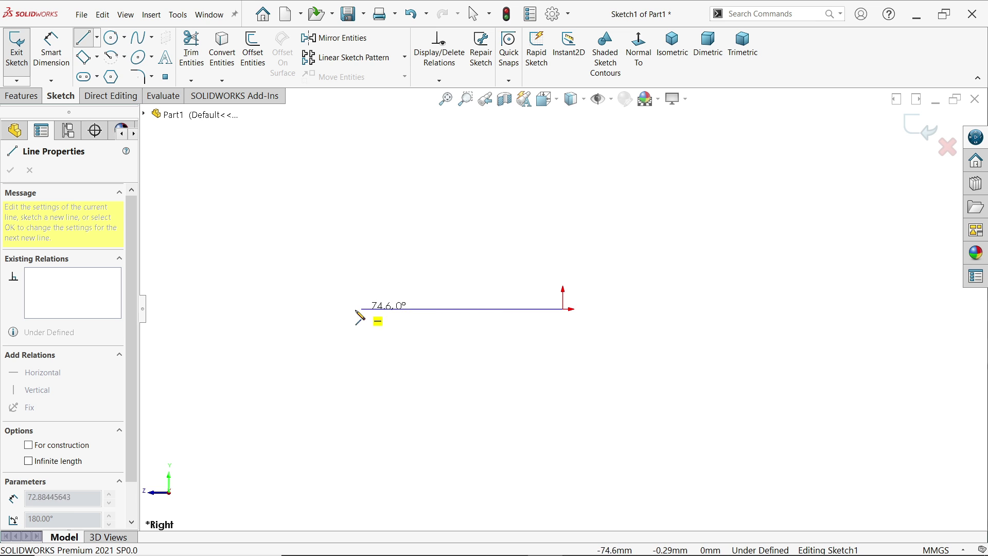
pyautogui.click(328, 309)
pyautogui.click(245, 169)
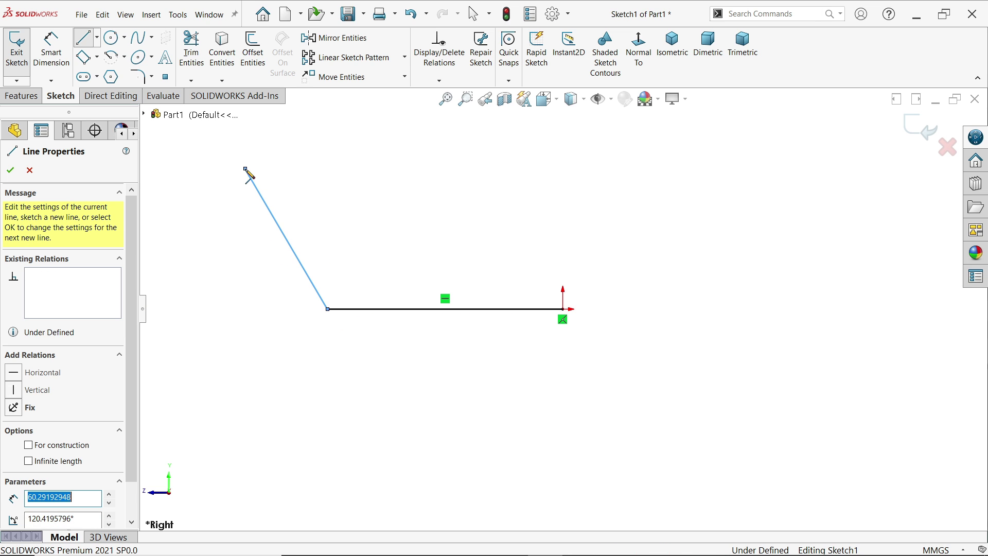
pyautogui.rightClick(302, 167)
pyautogui.click(330, 173)
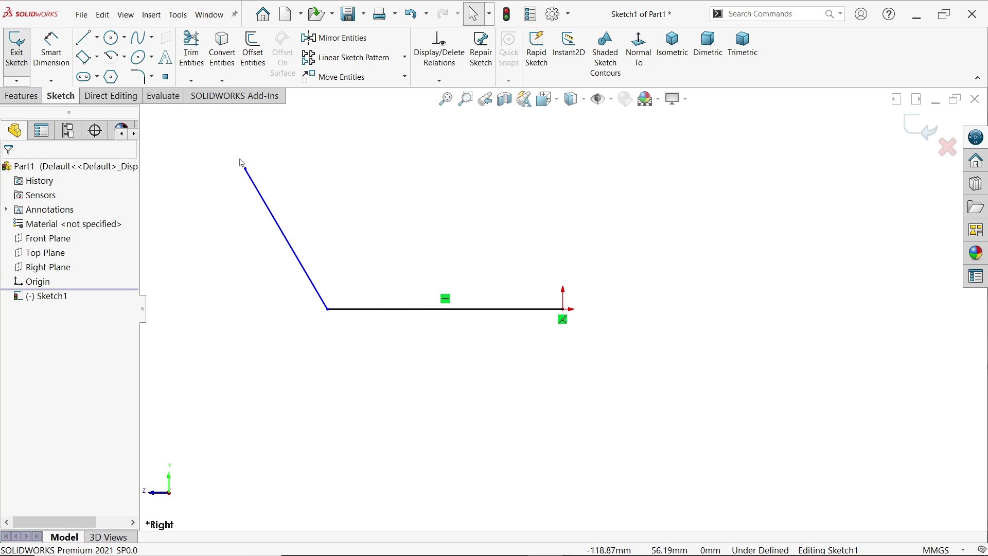
# Dimension the base line to 180 mm and the slanted line to 125 mm
pyautogui.click(43, 53)
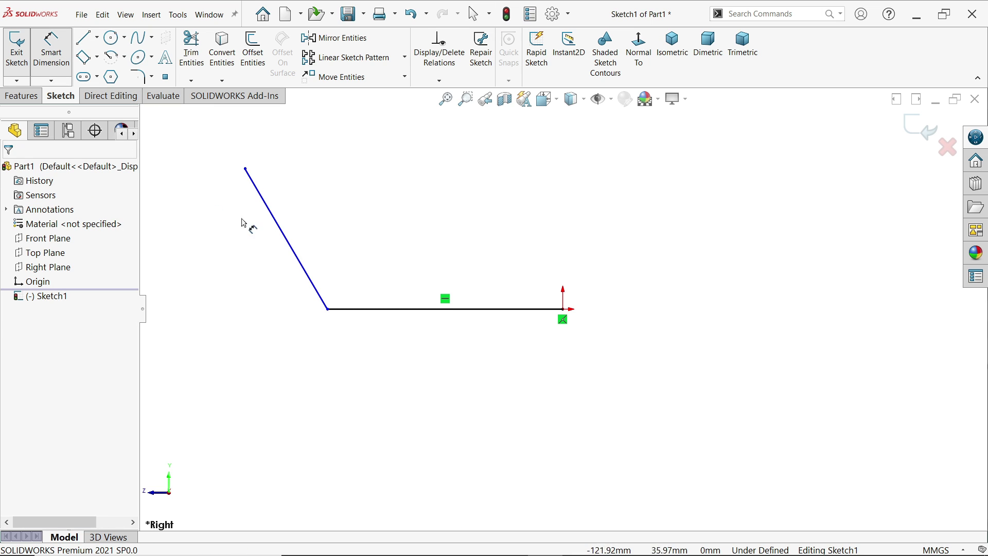
pyautogui.click(424, 313)
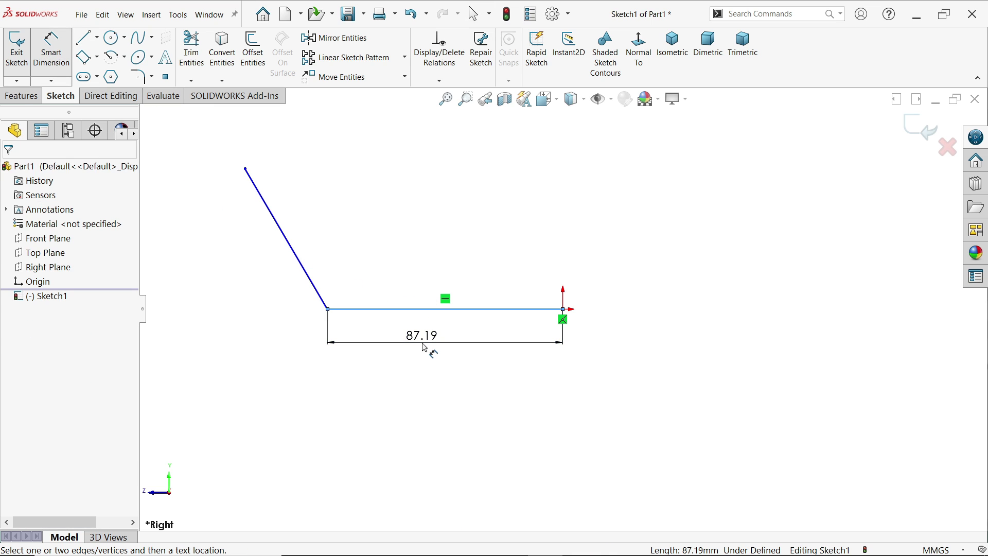
pyautogui.click(425, 345)
pyautogui.write('180')
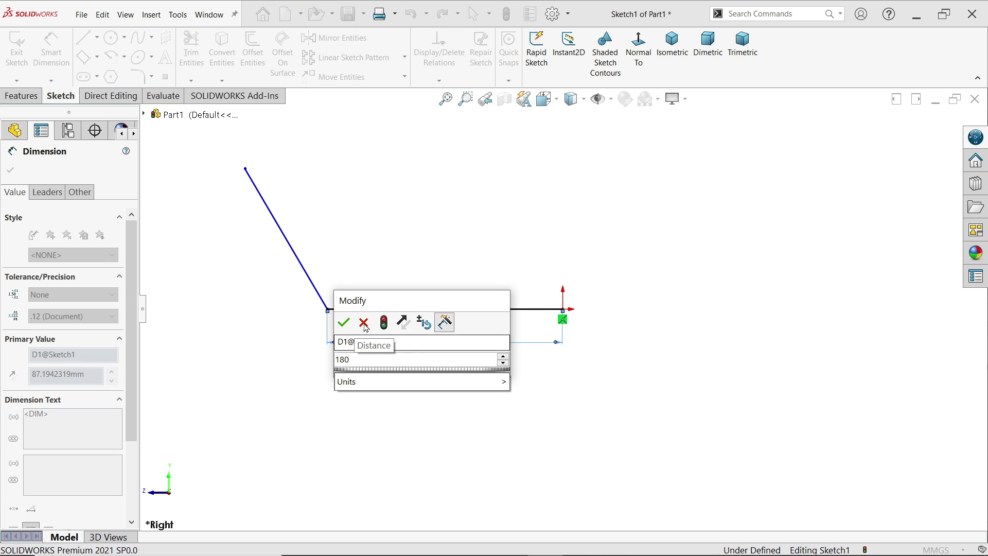
pyautogui.click(344, 322)
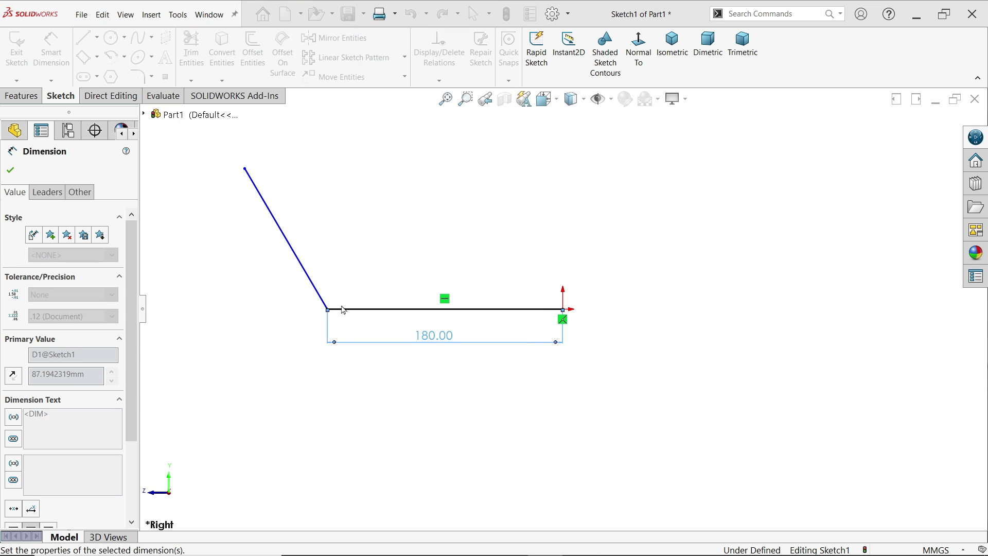
pyautogui.click(303, 260)
pyautogui.click(260, 277)
pyautogui.write('125')
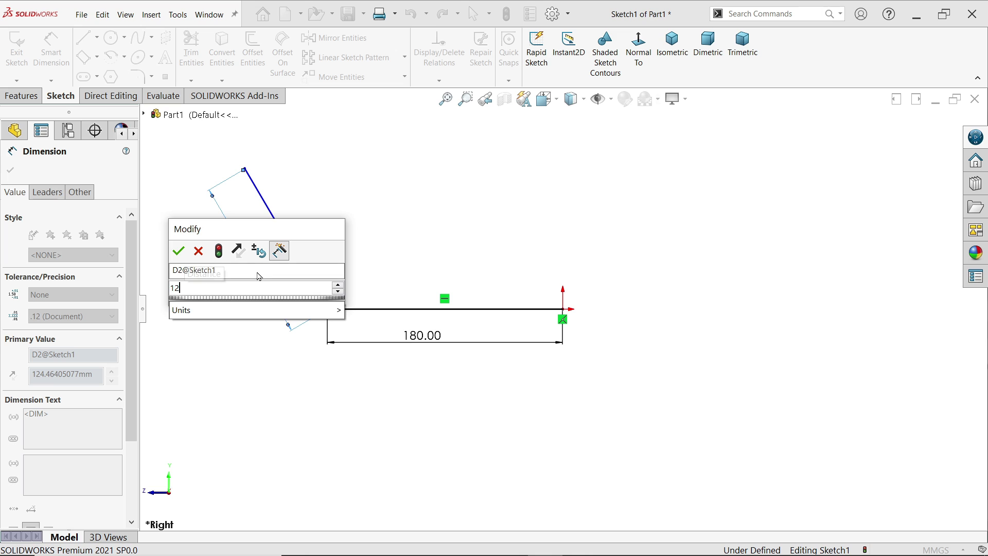
pyautogui.click(178, 251)
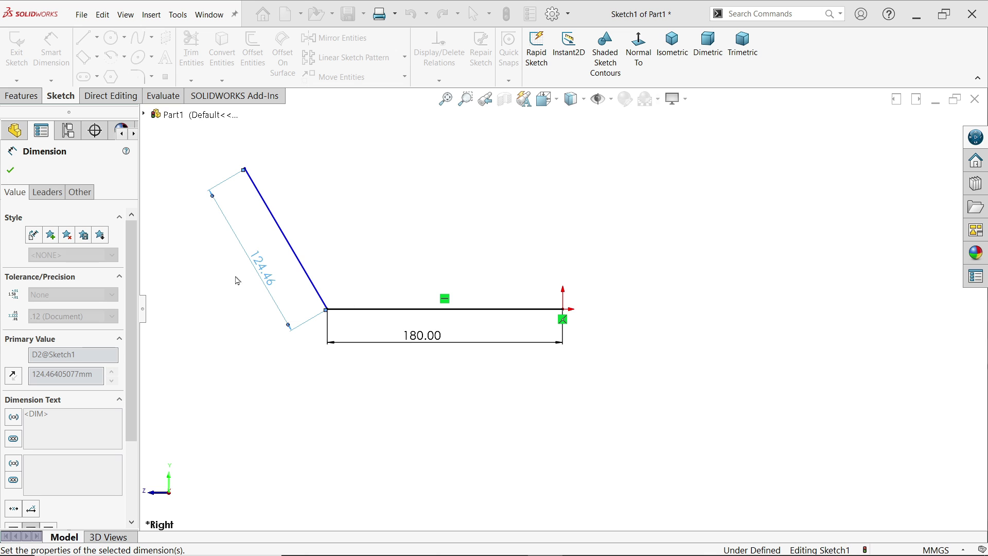
# Add a 55° angle between the two lines and exit the sketch
pyautogui.scroll(-2, 262, 272)
pyautogui.click(345, 302)
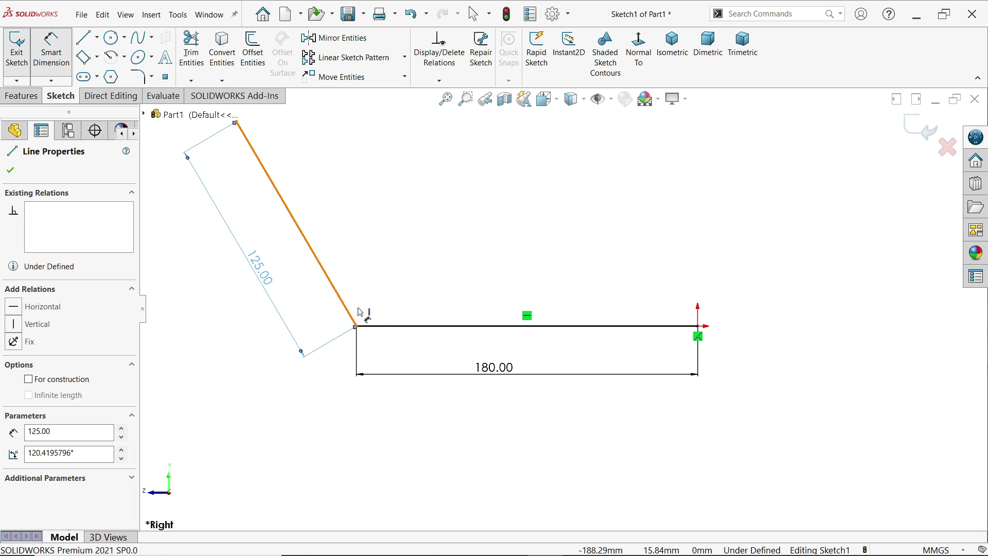
pyautogui.click(385, 326)
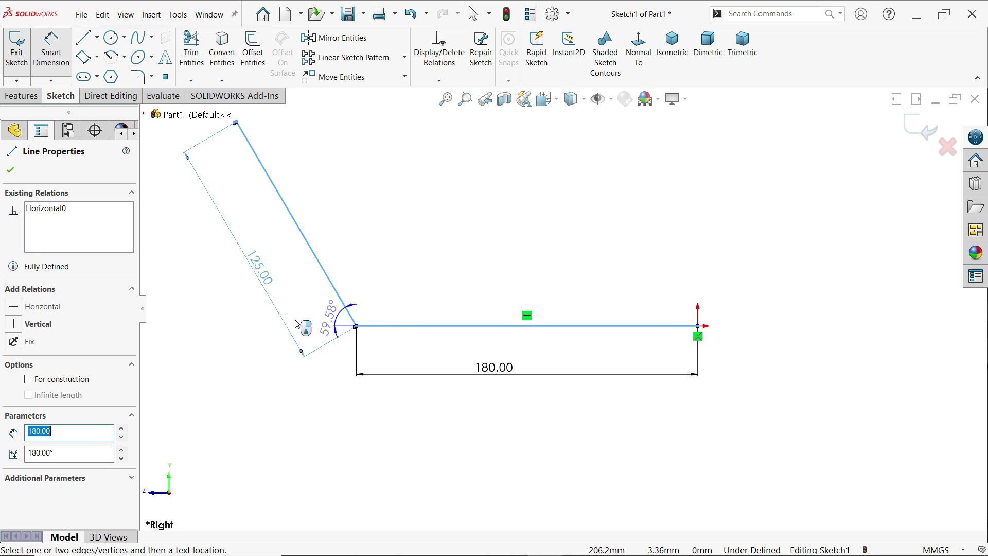
pyautogui.scroll(2, 219, 270)
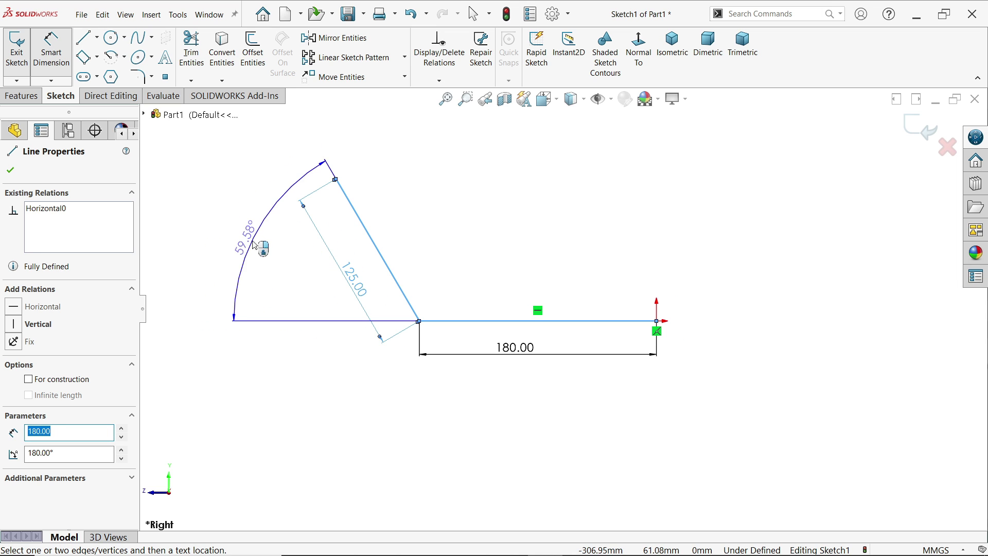
pyautogui.click(261, 241)
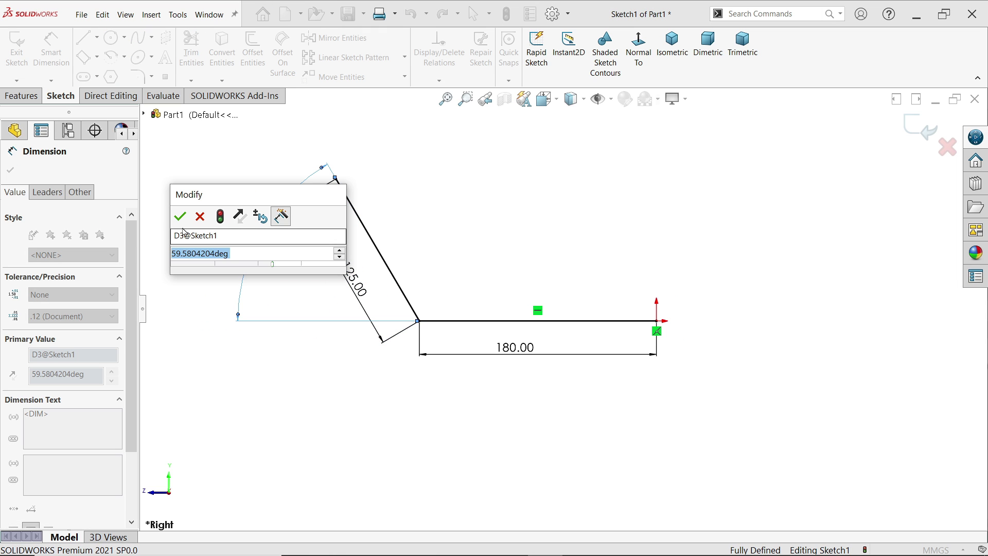
pyautogui.write('55')
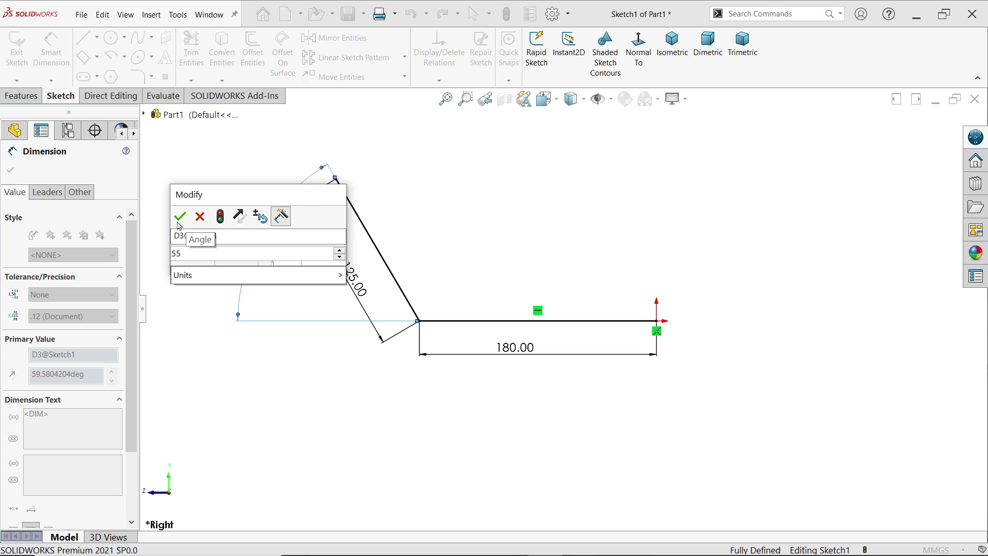
pyautogui.click(180, 218)
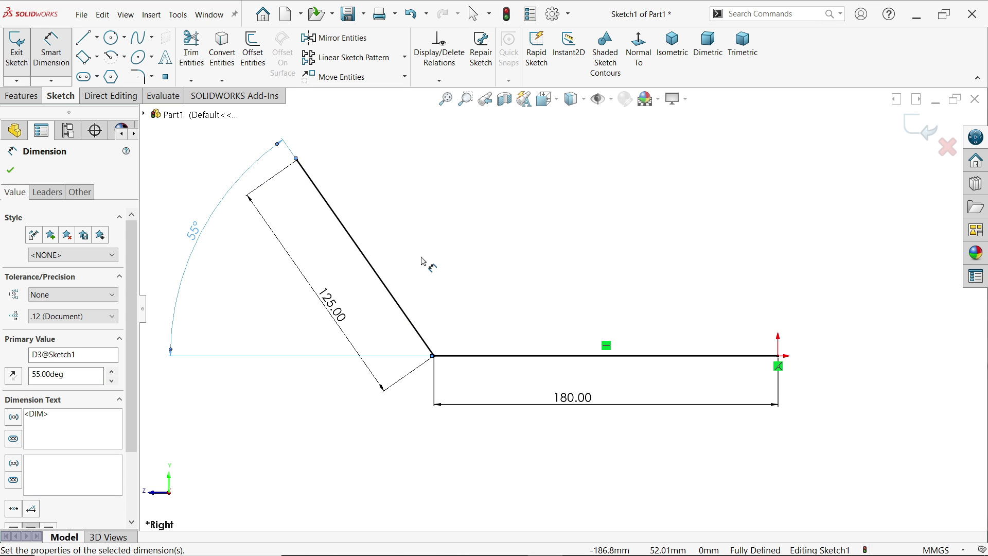
pyautogui.click(918, 129)
pyautogui.click(21, 95)
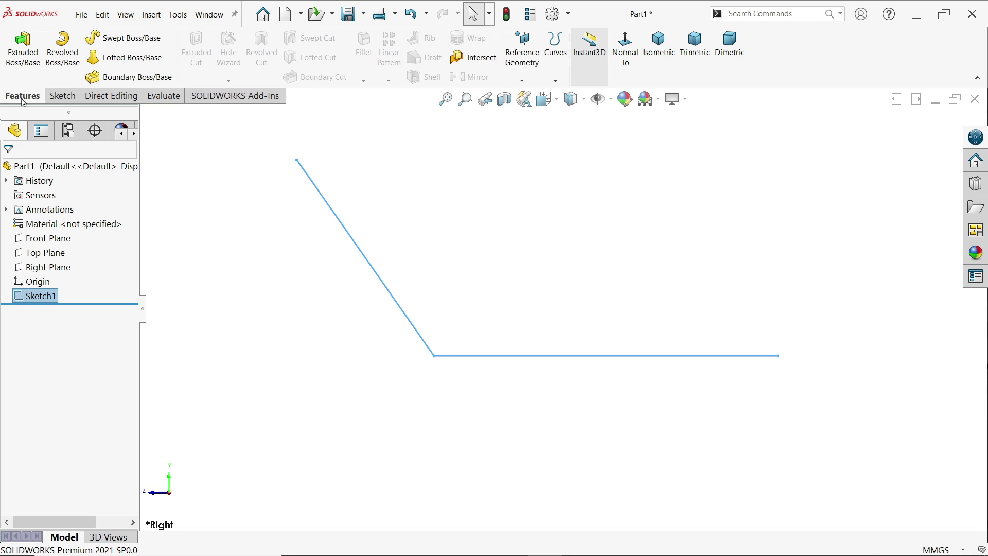
# Extrude the profile mid-plane to a depth of 90 mm
pyautogui.click(24, 49)
pyautogui.click(622, 52)
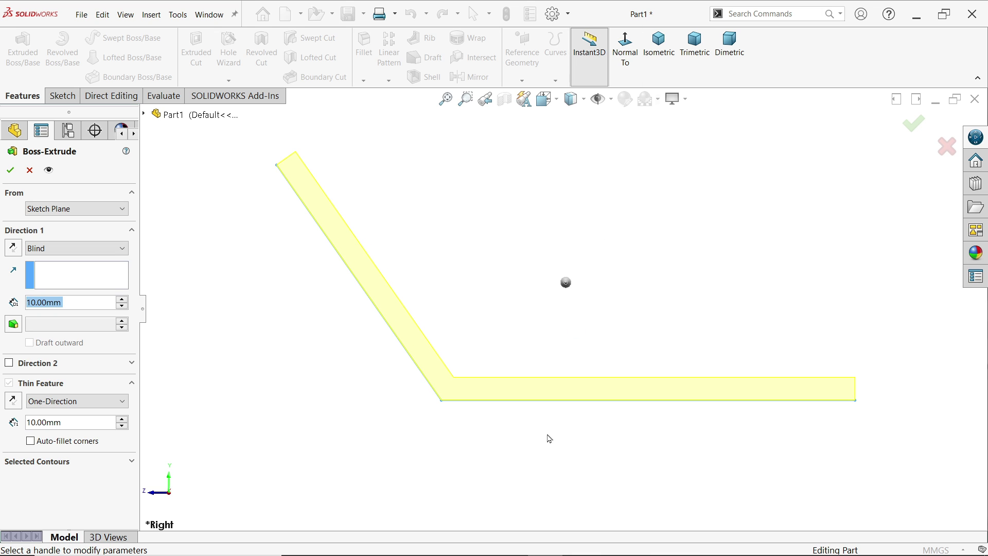
pyautogui.click(44, 251)
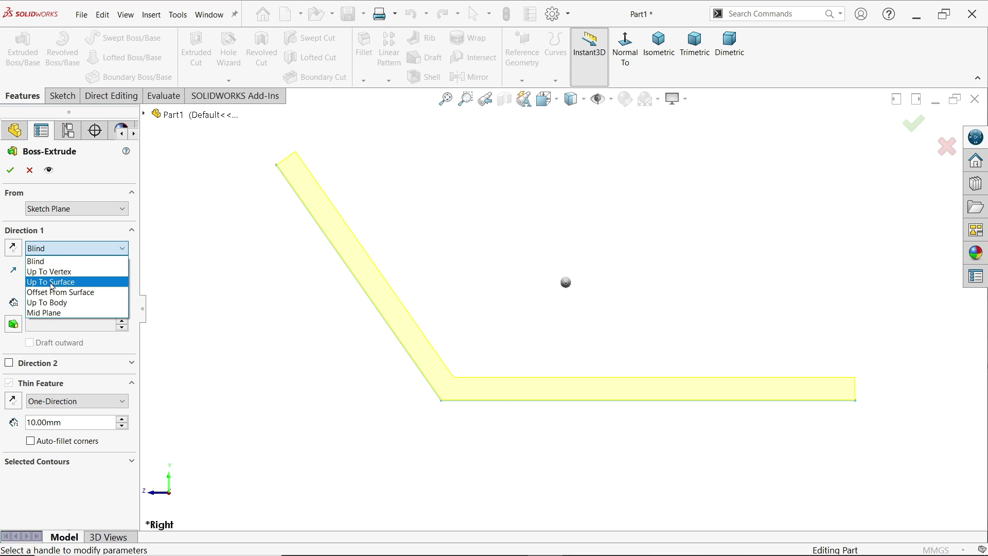
pyautogui.click(46, 313)
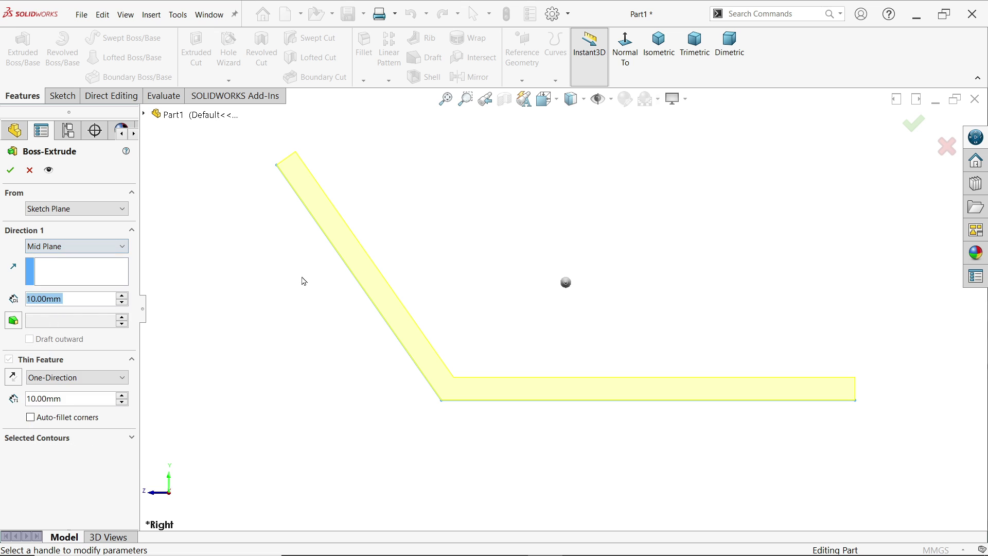
pyautogui.click(659, 46)
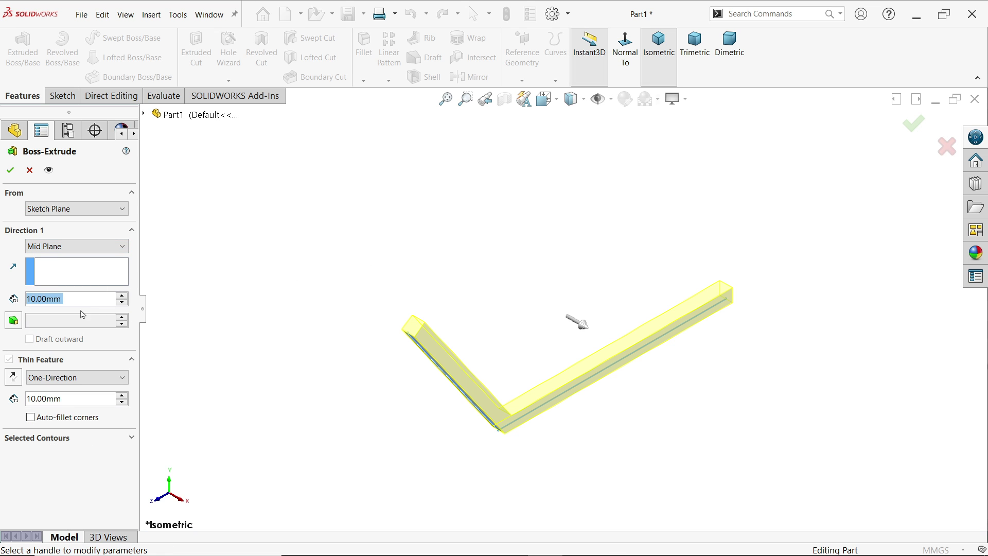
pyautogui.write('90')
pyautogui.press('Return')
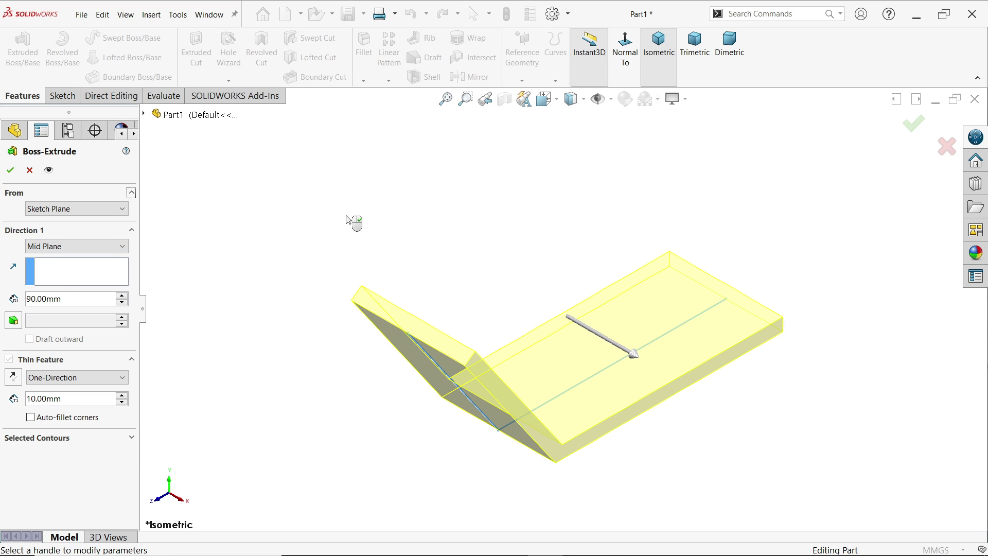
pyautogui.moveTo(501, 282)
pyautogui.mouseDown(button='middle')
pyautogui.moveTo(538, 262)
pyautogui.moveTo(499, 263)
pyautogui.moveTo(507, 263)
pyautogui.mouseUp(button='middle')
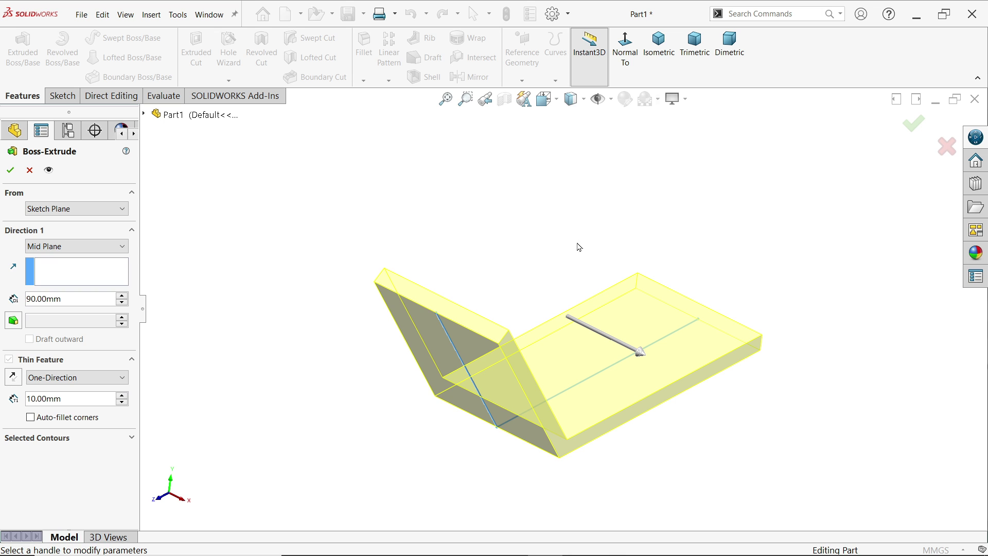
pyautogui.click(623, 53)
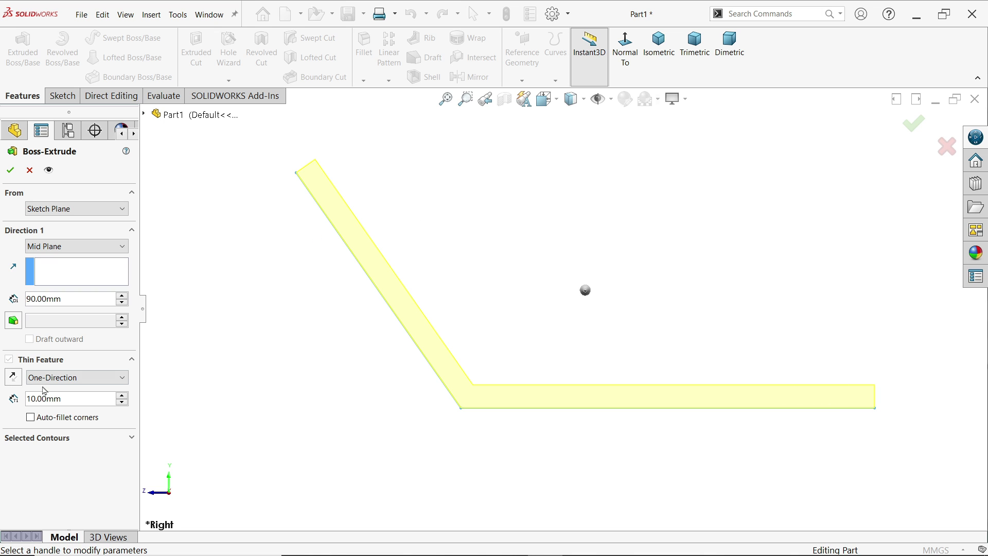
# Make it a one-direction thin feature 22 mm thick and accept the extrusion
pyautogui.click(81, 379)
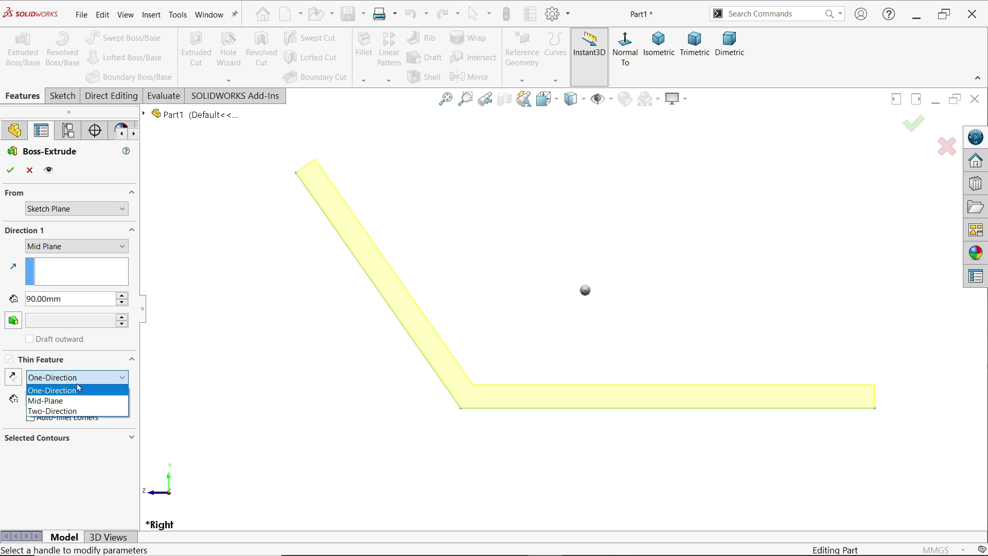
pyautogui.click(65, 411)
pyautogui.click(61, 378)
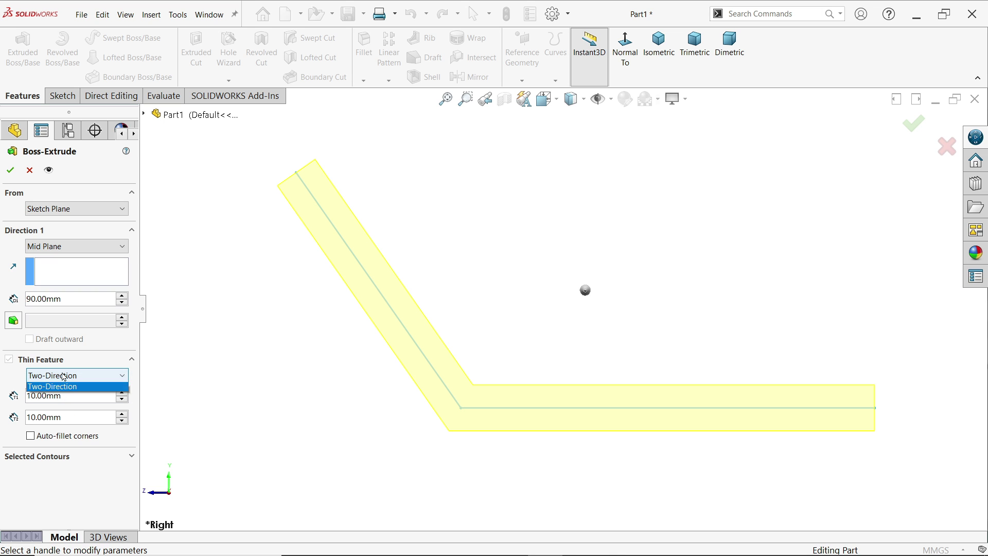
pyautogui.click(53, 400)
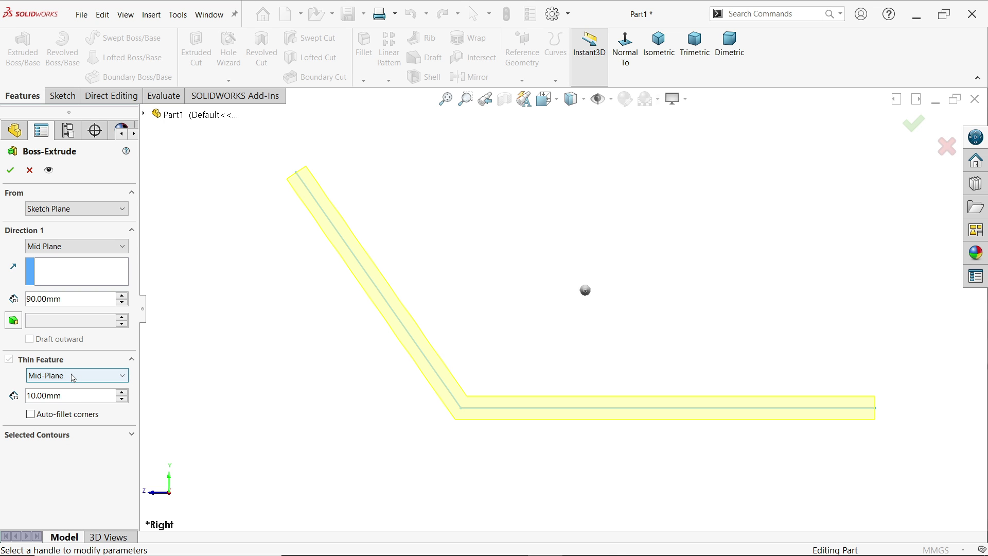
pyautogui.click(74, 376)
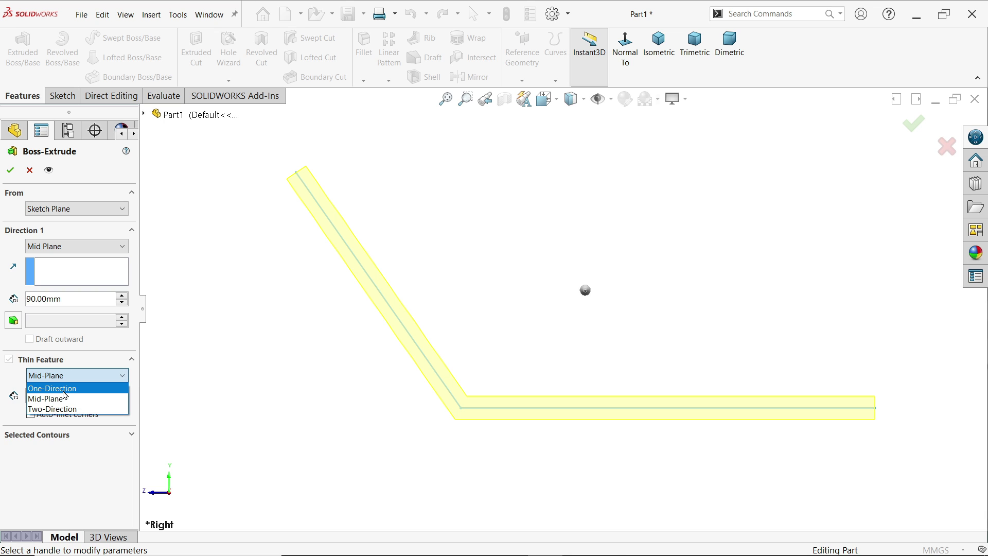
pyautogui.click(57, 390)
pyautogui.moveTo(78, 396); pyautogui.dragTo(22, 399)
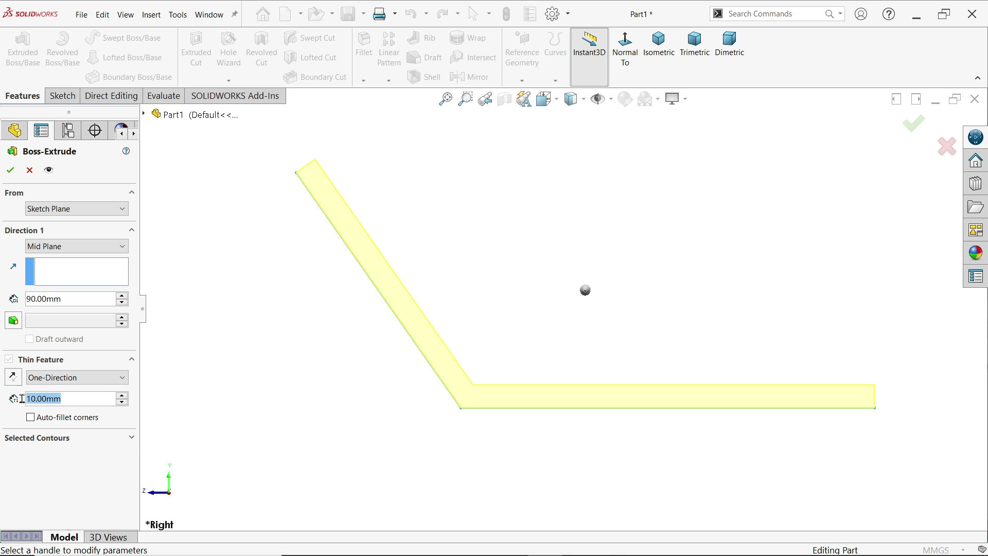
pyautogui.write('22')
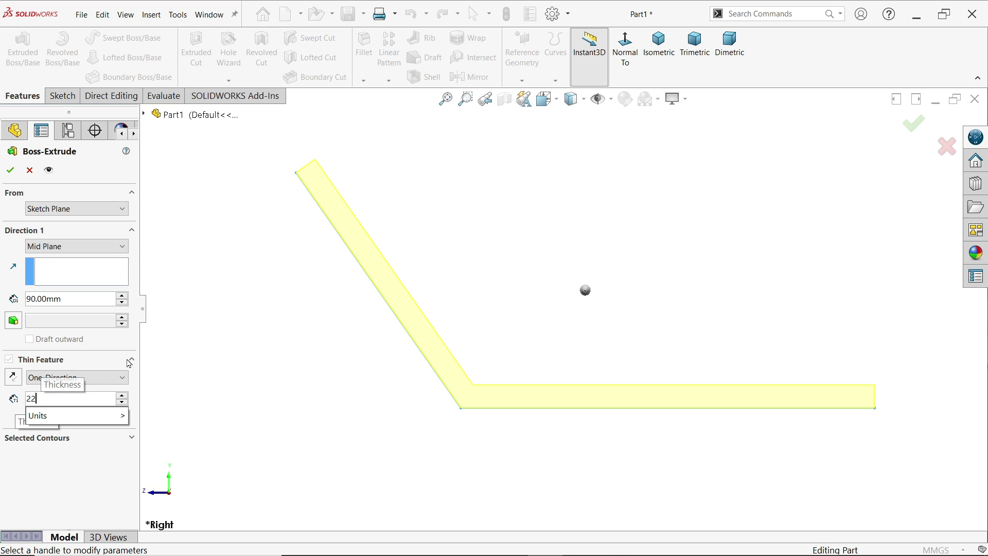
pyautogui.press('Return')
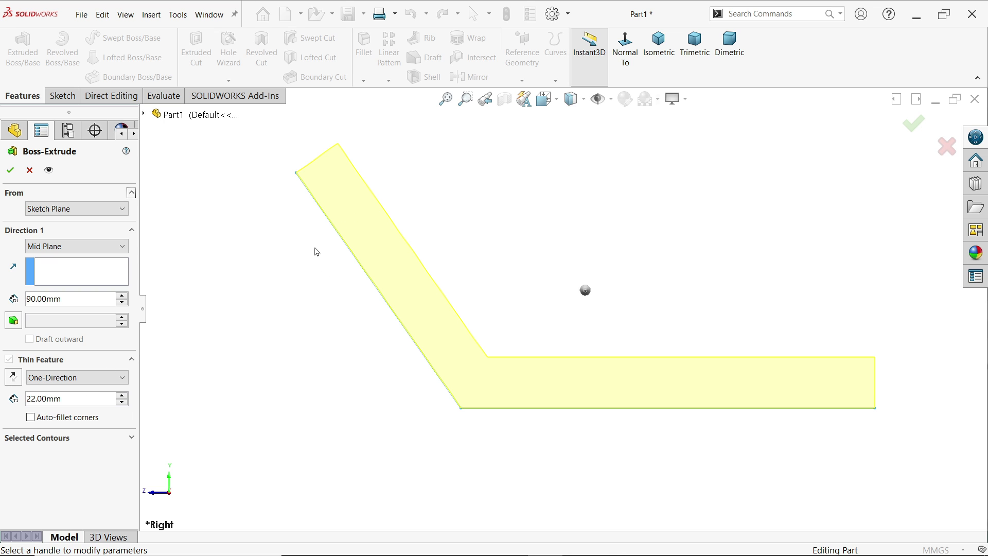
pyautogui.click(9, 170)
pyautogui.moveTo(208, 265); pyautogui.dragTo(391, 295, button='middle')
# Sketch a closed lug profile with a rounded arc top on the slanted face
pyautogui.click(391, 294)
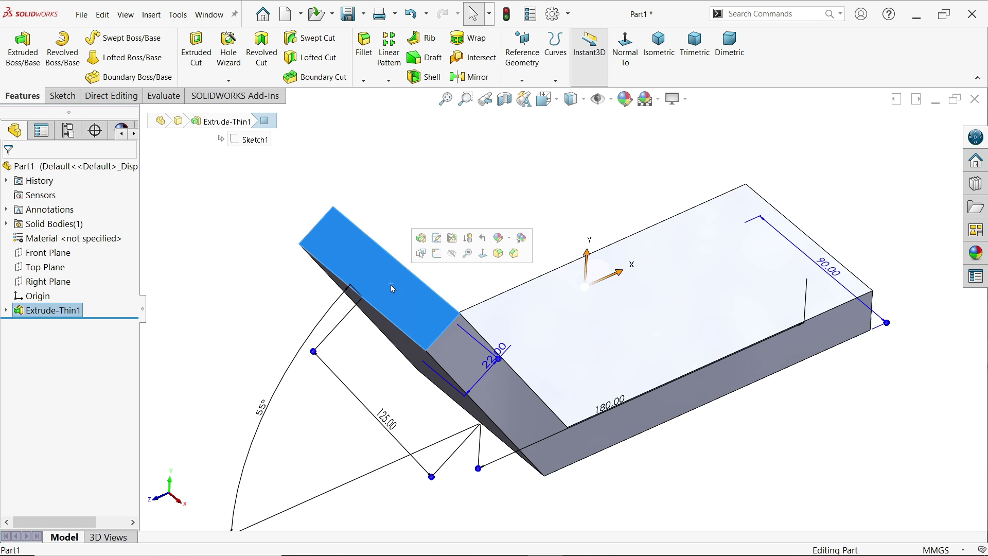
pyautogui.click(437, 252)
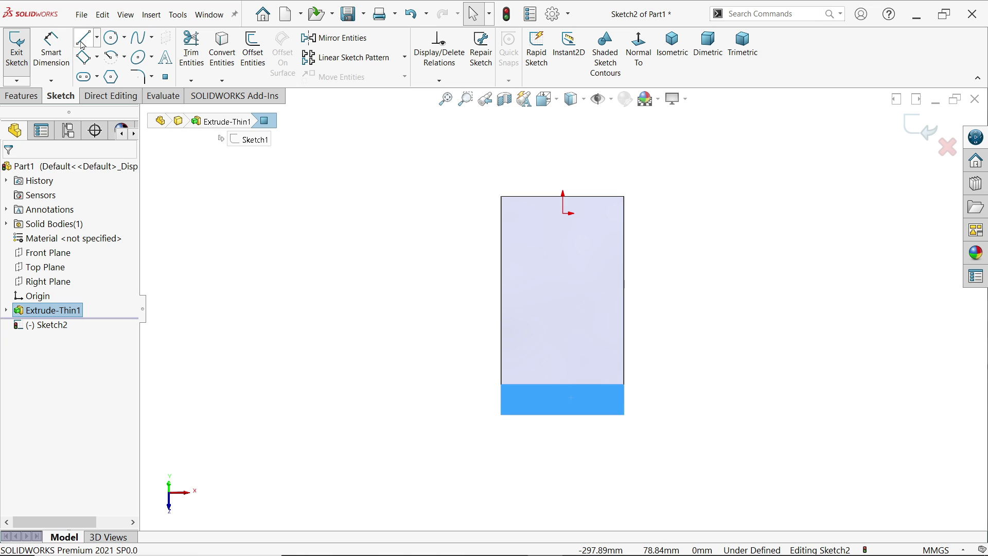
pyautogui.click(85, 45)
pyautogui.scroll(-2, 580, 349)
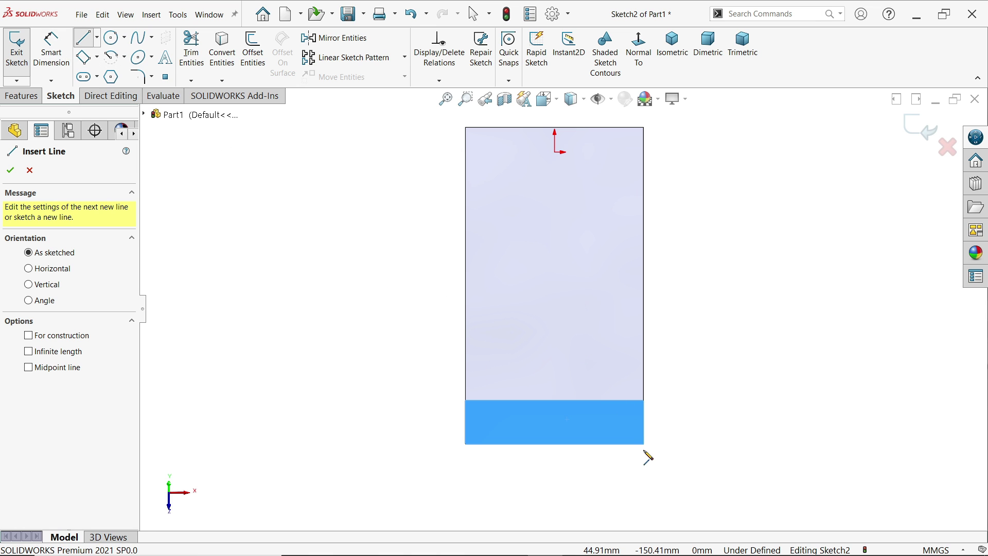
pyautogui.click(643, 444)
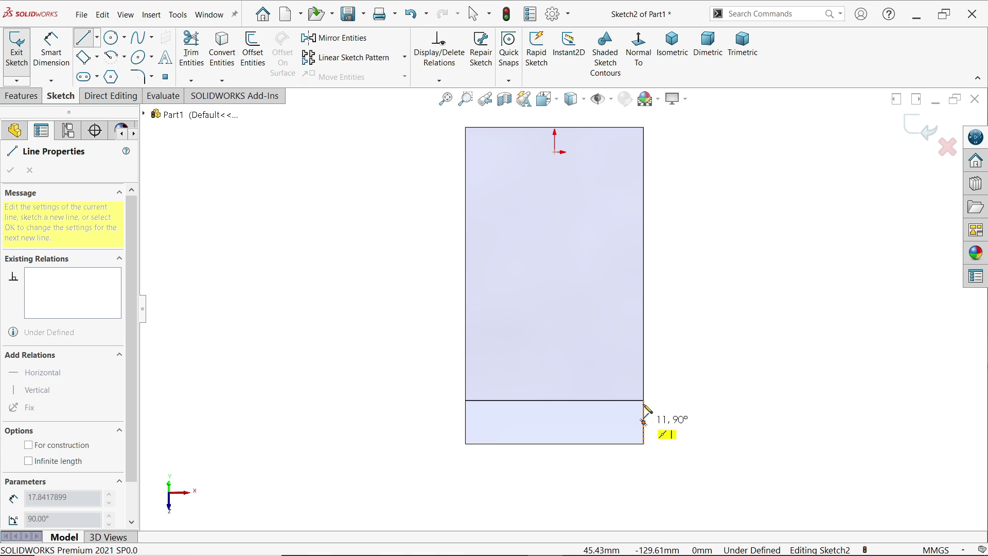
pyautogui.click(644, 344)
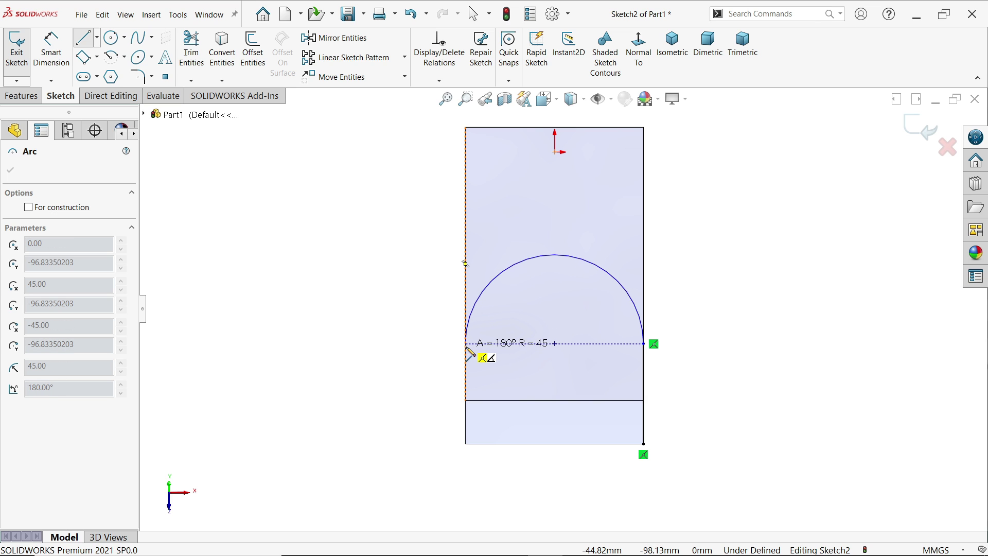
pyautogui.click(466, 344)
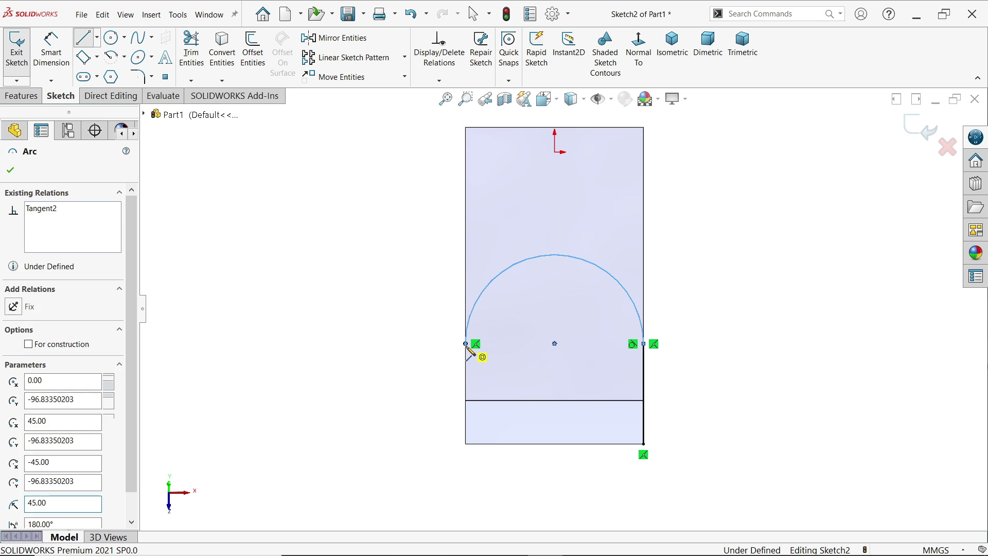
pyautogui.click(466, 443)
pyautogui.click(644, 443)
pyautogui.rightClick(707, 292)
pyautogui.click(736, 303)
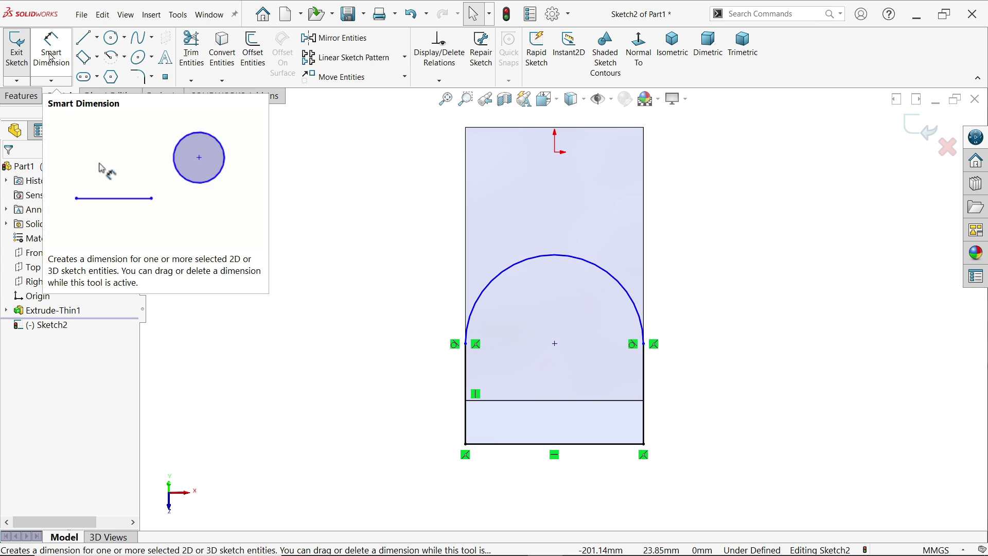
# Dimension the lug's left side to 55 mm and return to isometric view
pyautogui.click(51, 57)
pyautogui.click(466, 396)
pyautogui.click(446, 390)
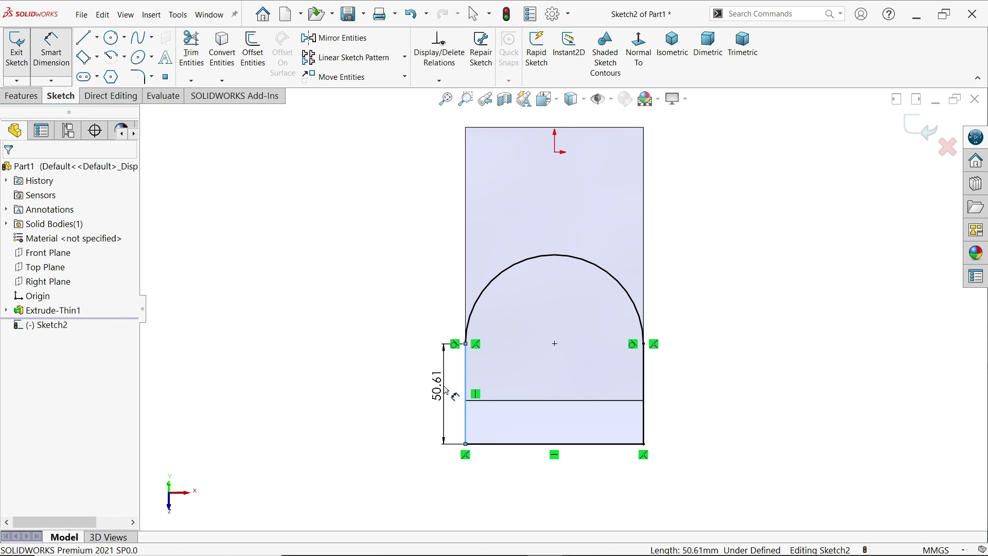
pyautogui.write('55')
pyautogui.click(365, 365)
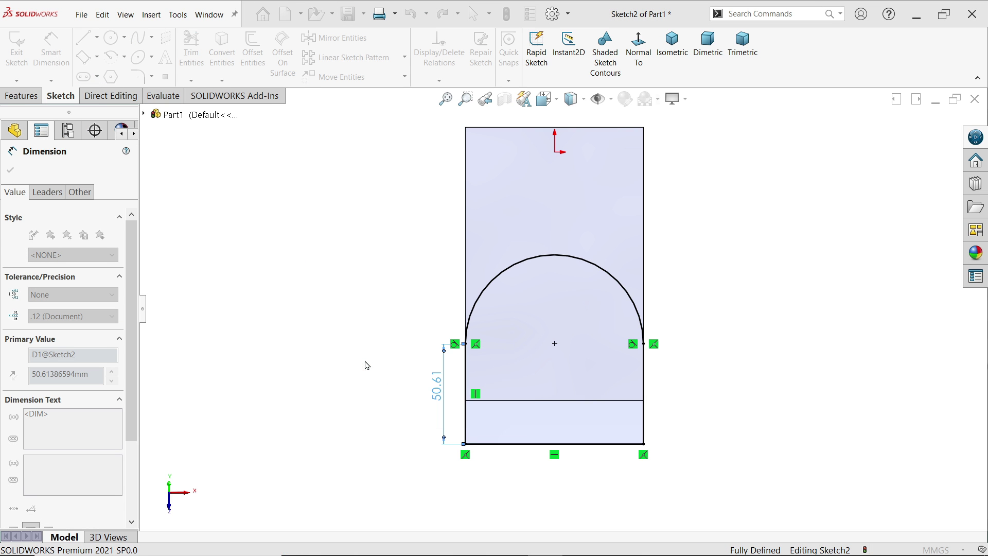
pyautogui.click(667, 62)
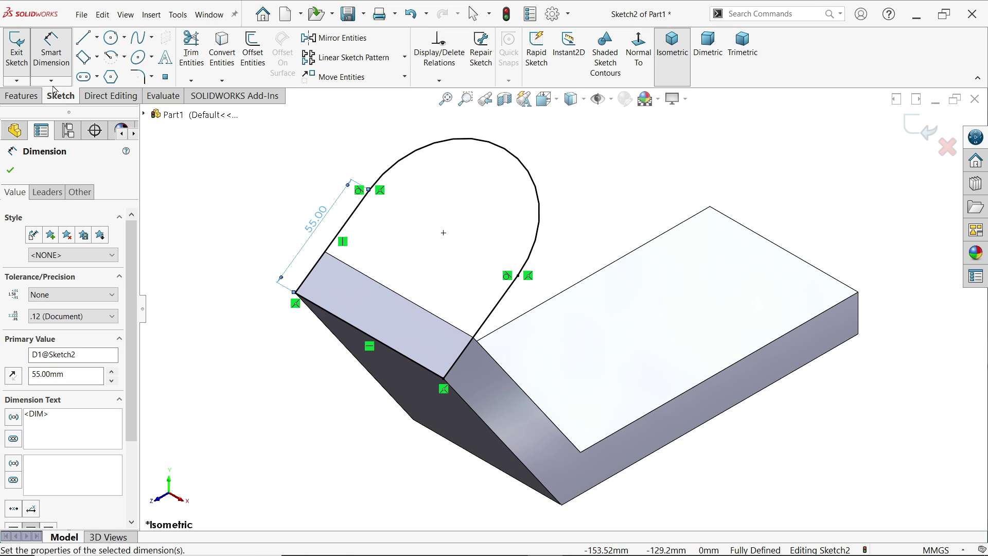
pyautogui.click(21, 96)
pyautogui.click(21, 57)
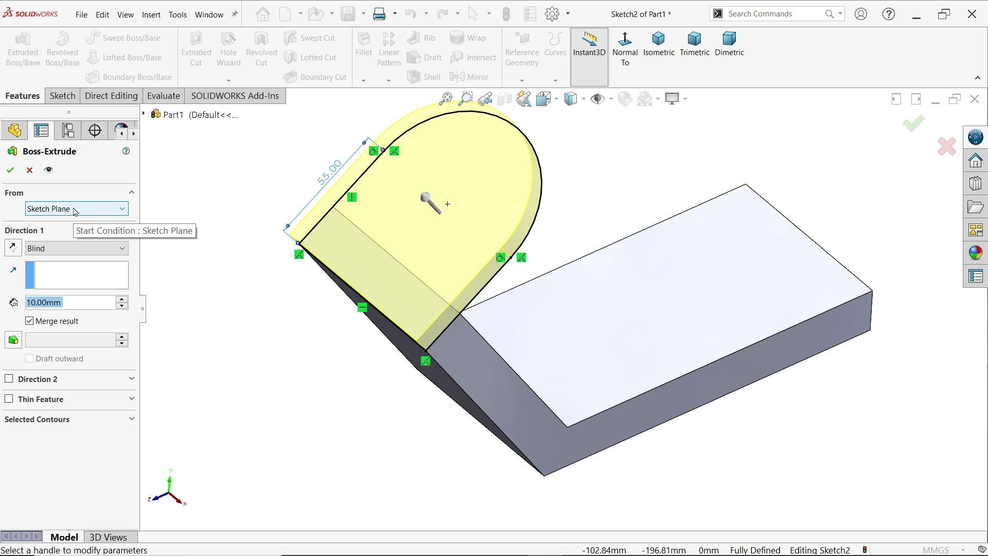
# Extrude the lug 20 mm blind, reversed toward the base, then return to the reference drawing
pyautogui.click(75, 209)
pyautogui.click(74, 210)
pyautogui.click(50, 250)
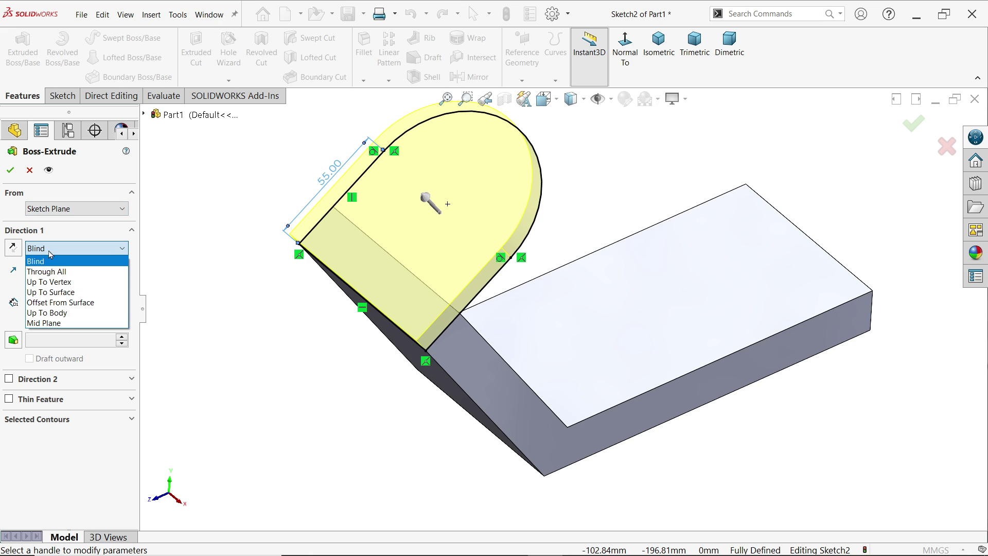
pyautogui.click(50, 252)
pyautogui.click(73, 303)
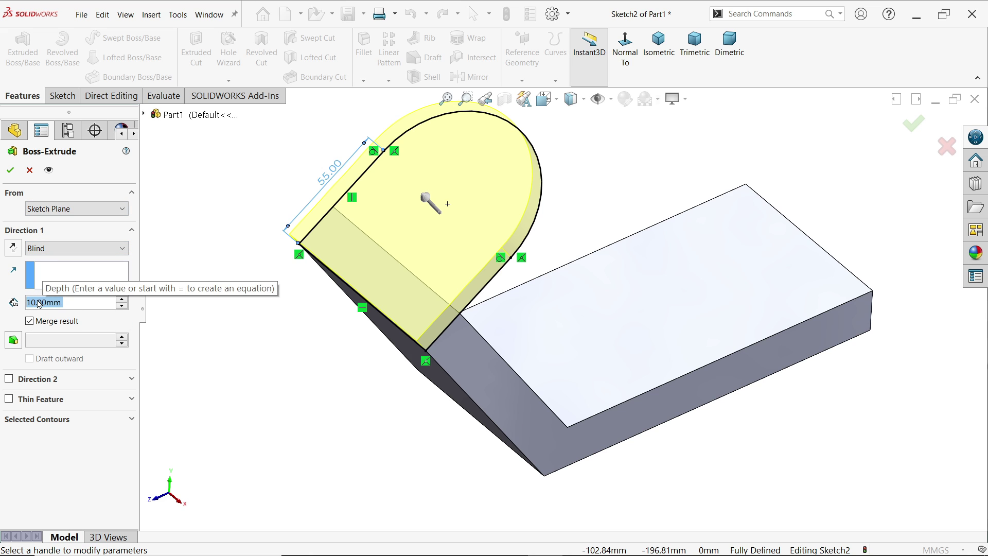
pyautogui.write('20')
pyautogui.press('Return')
pyautogui.moveTo(216, 300); pyautogui.dragTo(194, 285, button='middle')
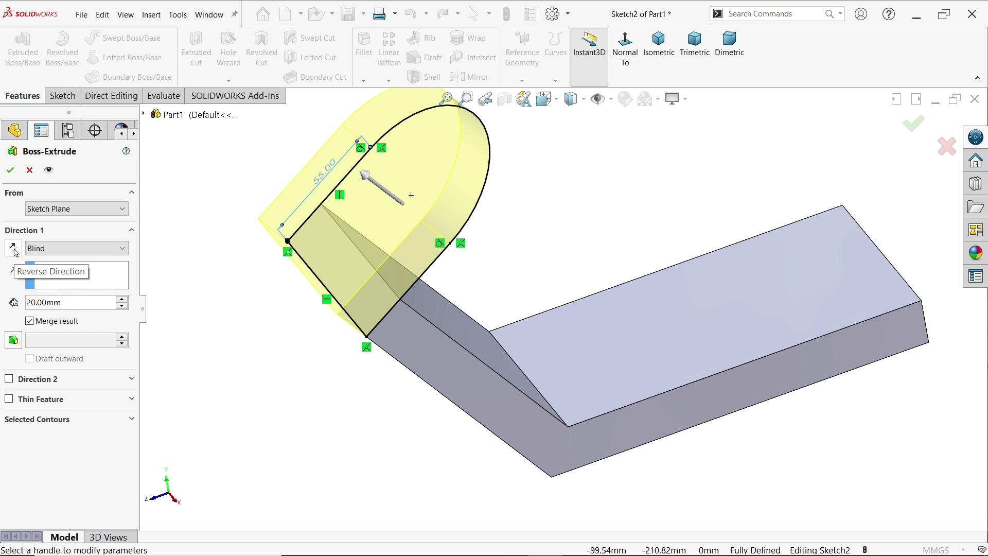
pyautogui.click(13, 248)
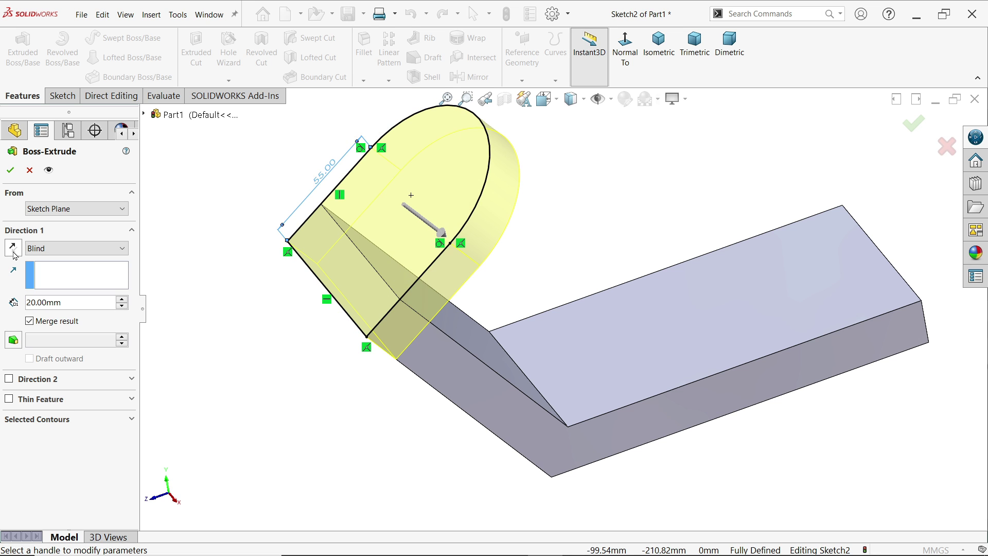
pyautogui.moveTo(211, 265); pyautogui.dragTo(244, 273, button='middle')
pyautogui.click(10, 170)
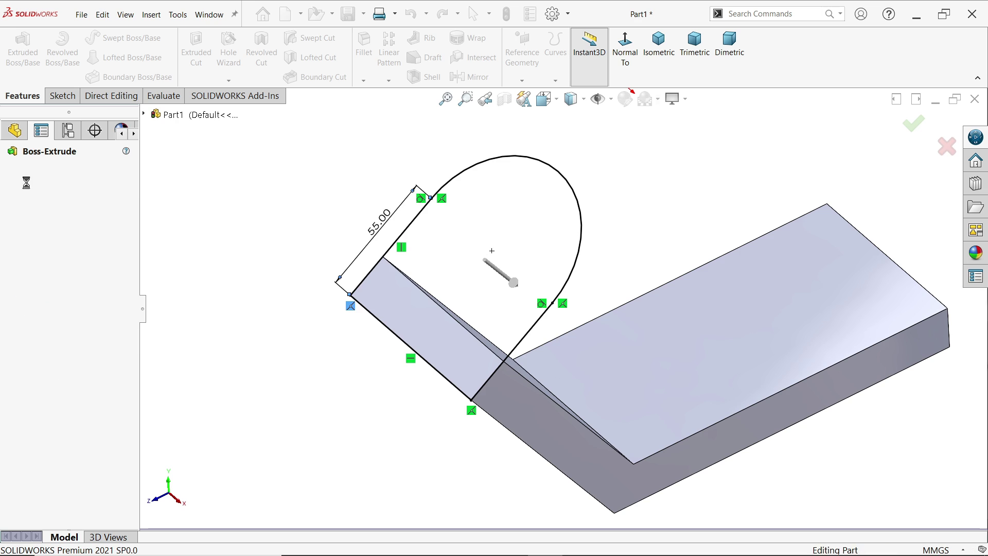
pyautogui.hotkey('alt', 'Tab')
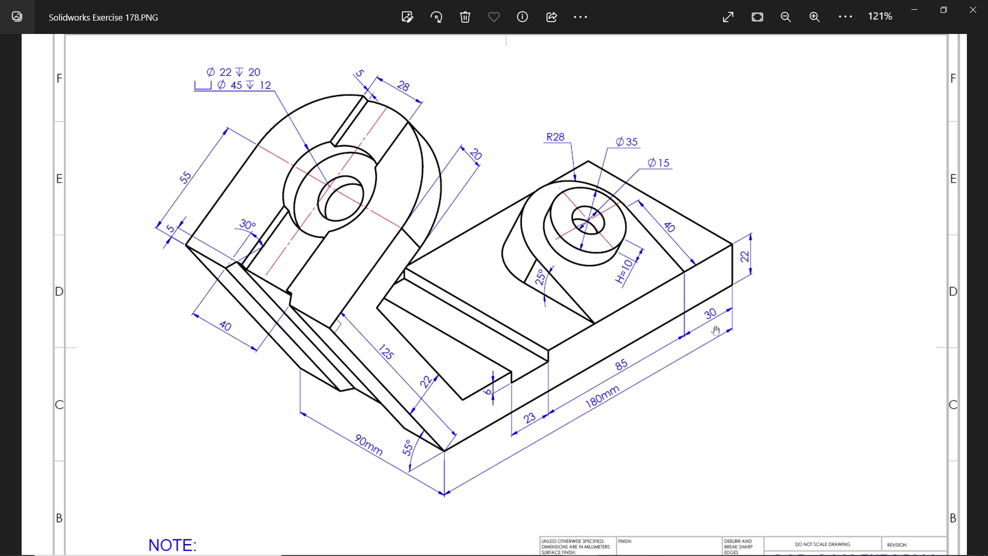
# Draw a corner rectangle in a new sketch on the base's side face
pyautogui.click(915, 10)
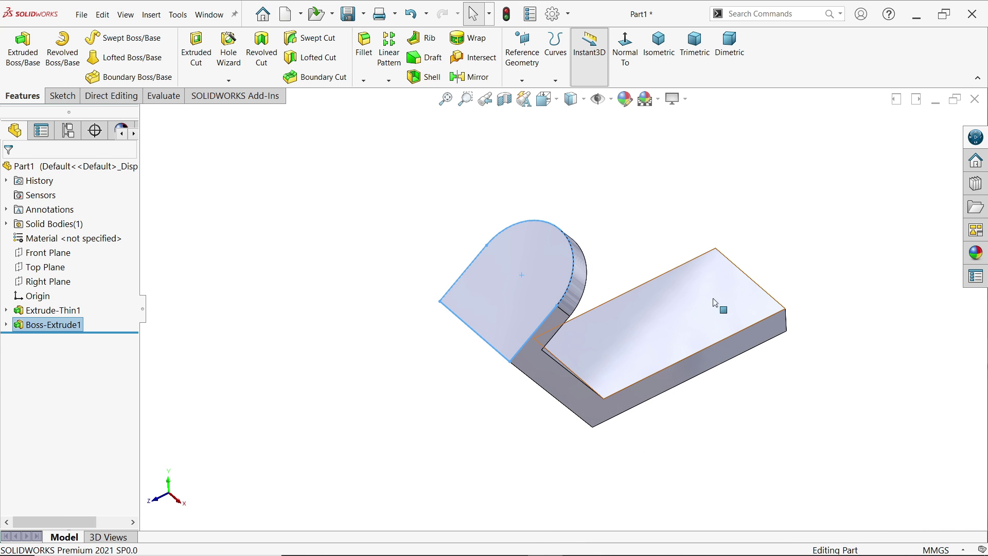
pyautogui.click(713, 366)
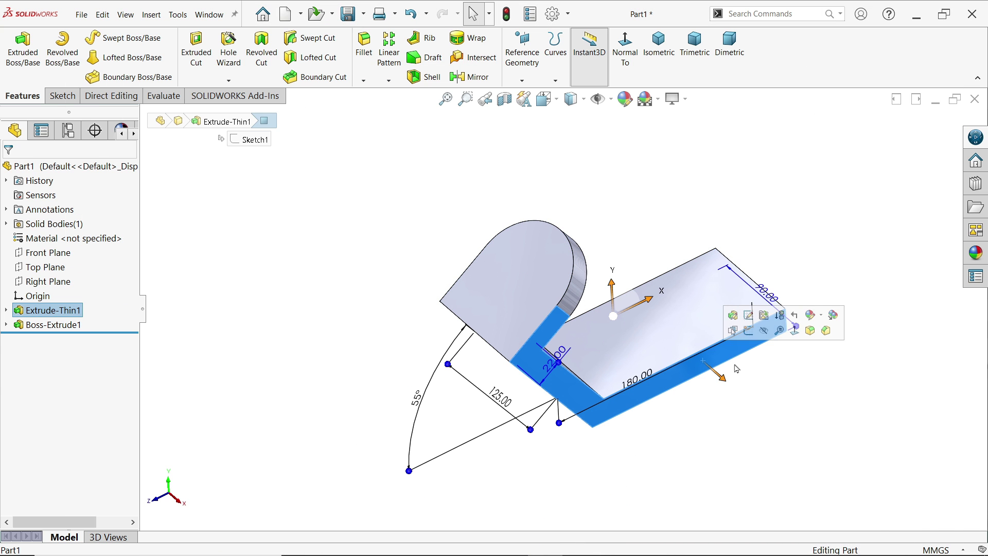
pyautogui.click(748, 330)
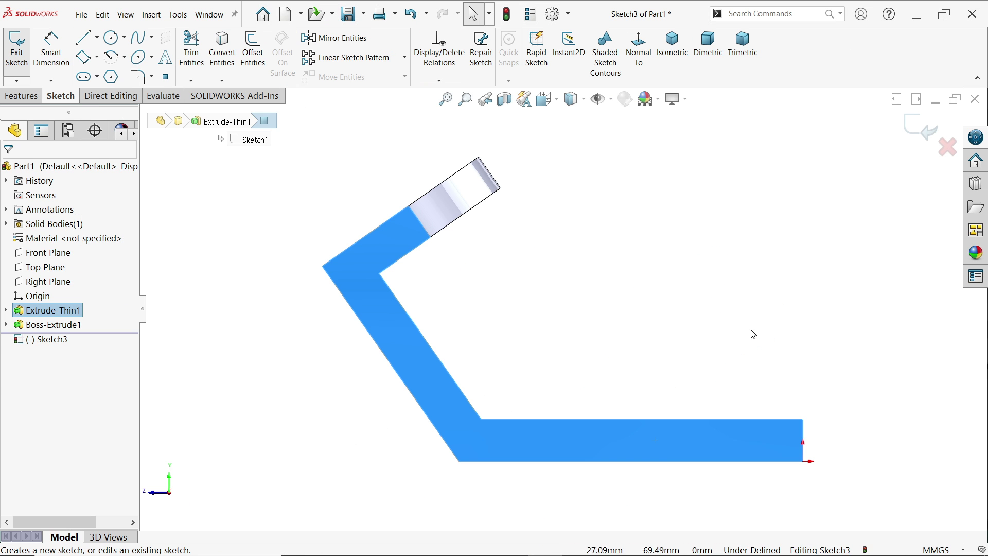
pyautogui.click(98, 58)
pyautogui.click(119, 73)
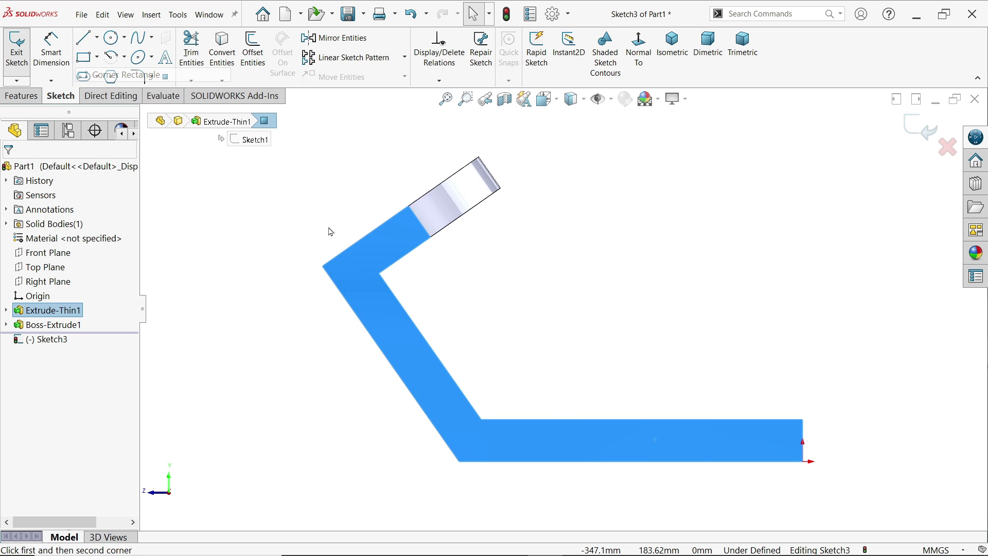
pyautogui.click(536, 419)
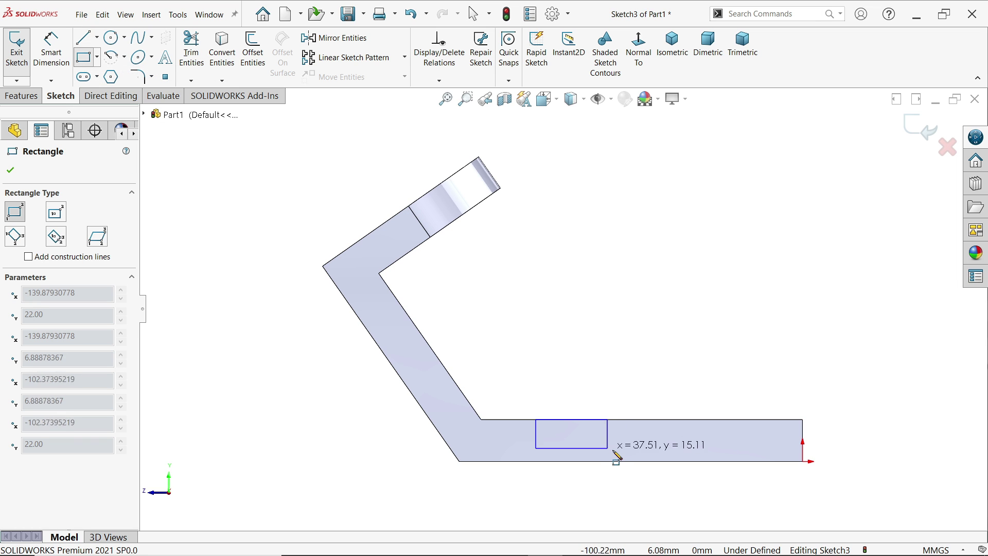
pyautogui.click(632, 448)
pyautogui.scroll(-4, 637, 466)
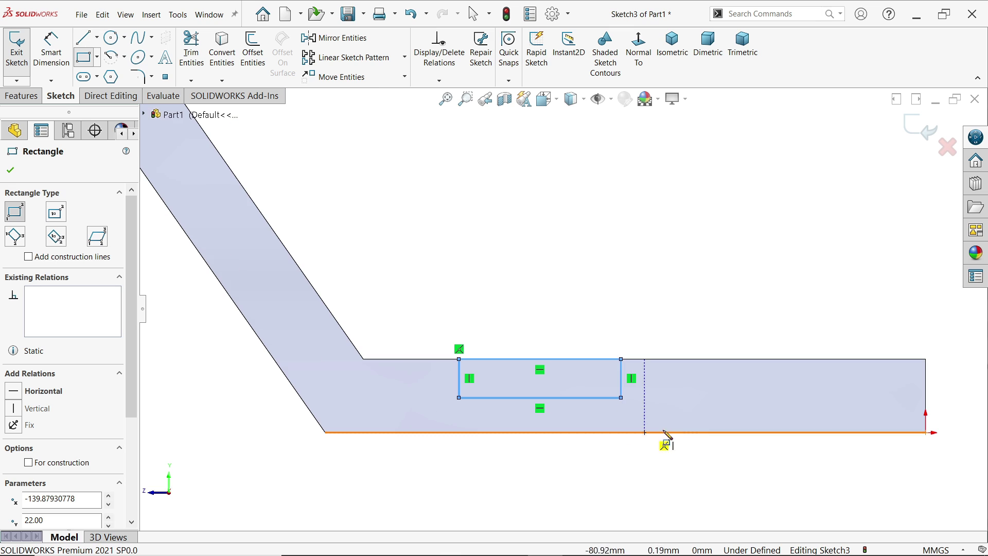
# Dimension the rectangle to 23 mm wide and 6 mm tall
pyautogui.click(51, 50)
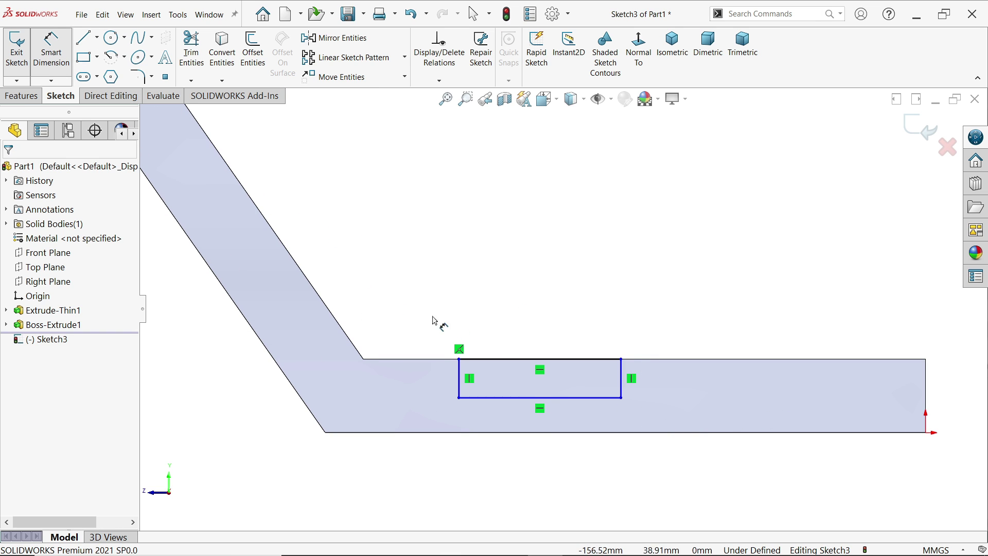
pyautogui.click(545, 400)
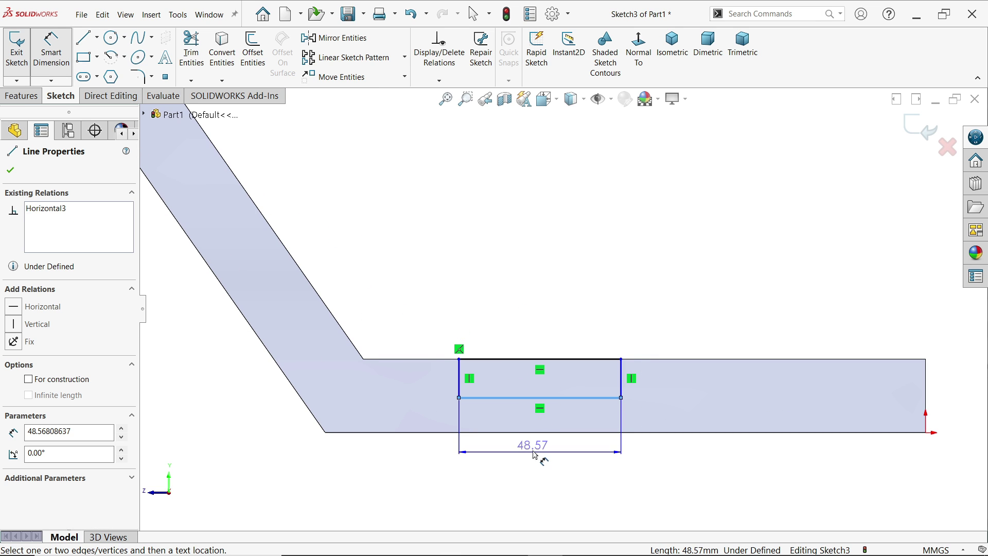
pyautogui.click(536, 453)
pyautogui.write('23')
pyautogui.press('Return')
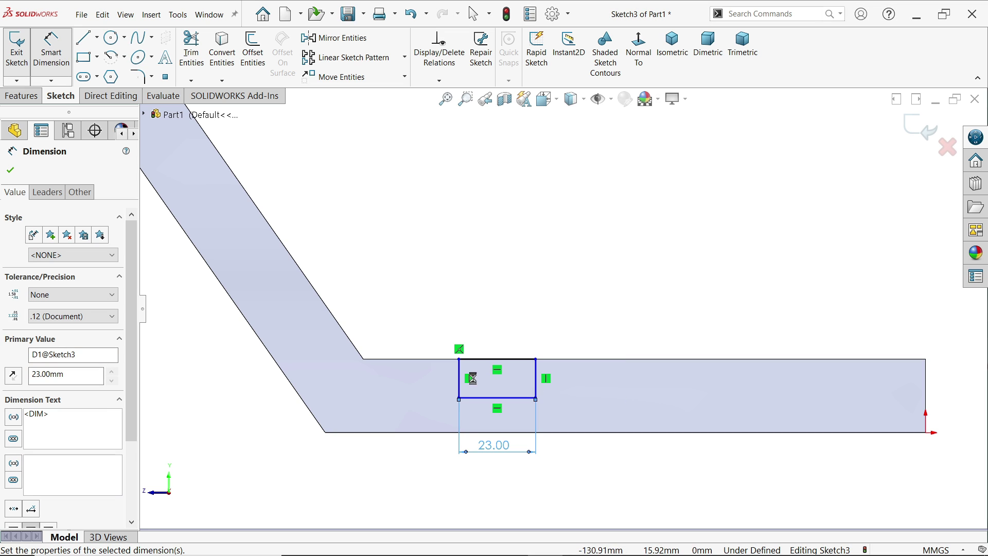
pyautogui.click(465, 381)
pyautogui.click(434, 332)
pyautogui.press('Return')
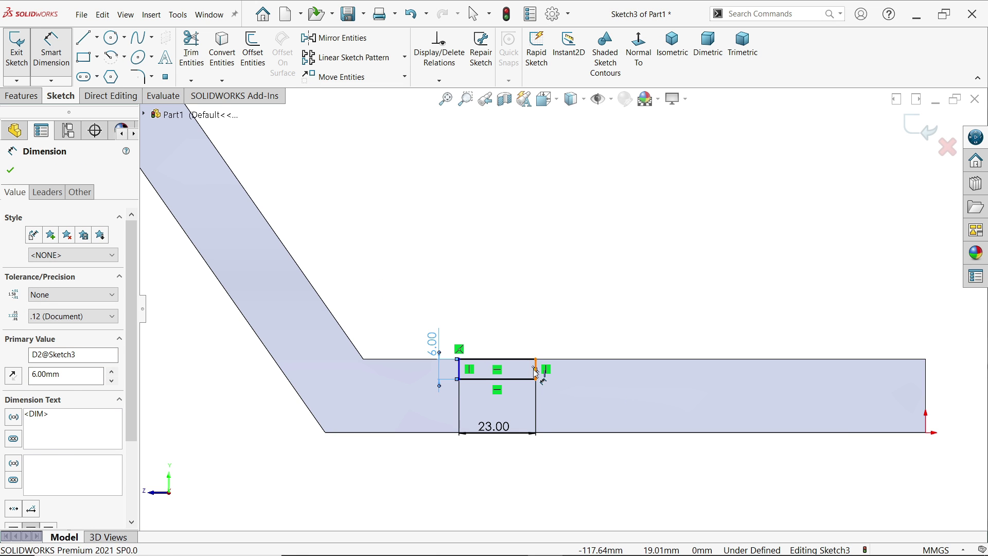
# Position the rectangle 115 mm (30+85) from the base's right end
pyautogui.click(914, 388)
pyautogui.click(926, 392)
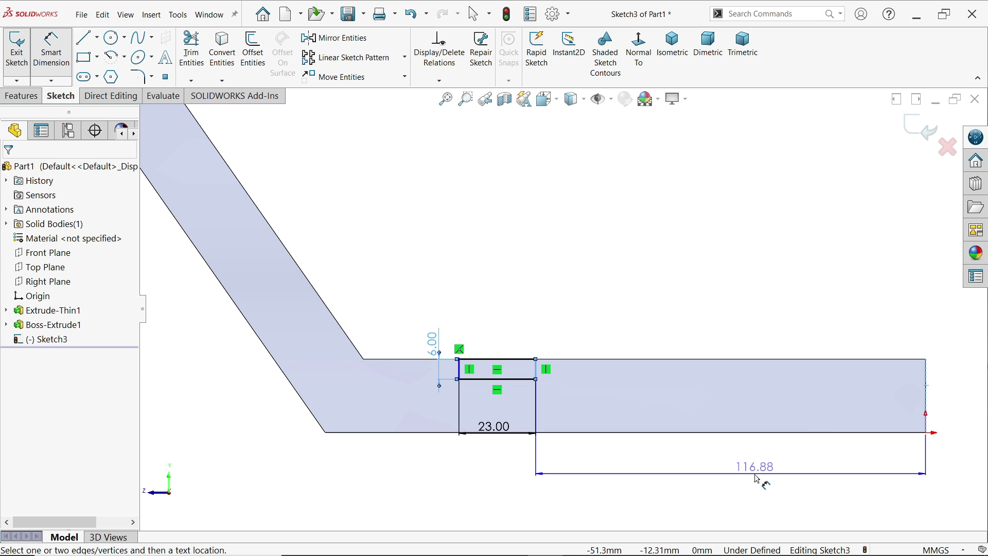
pyautogui.click(757, 479)
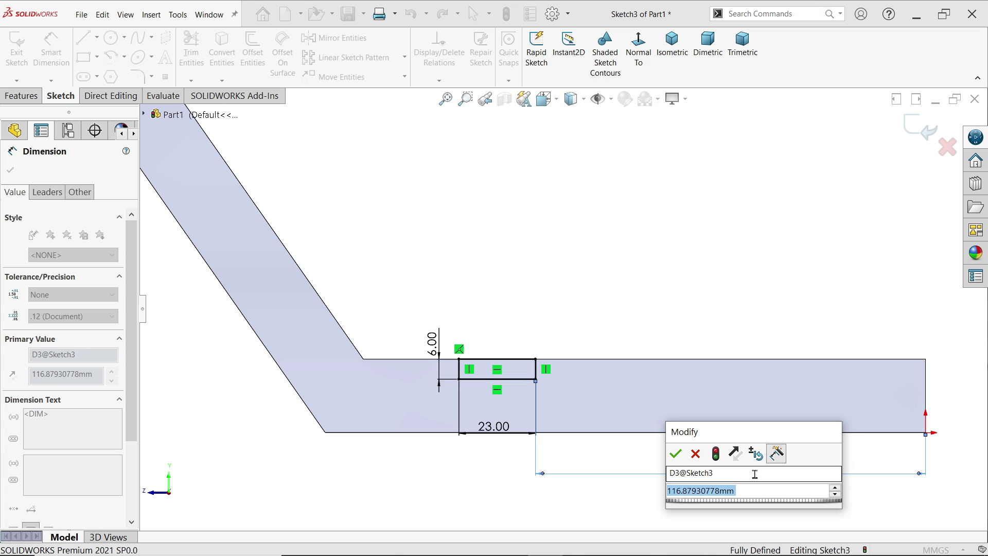
pyautogui.write('30+85')
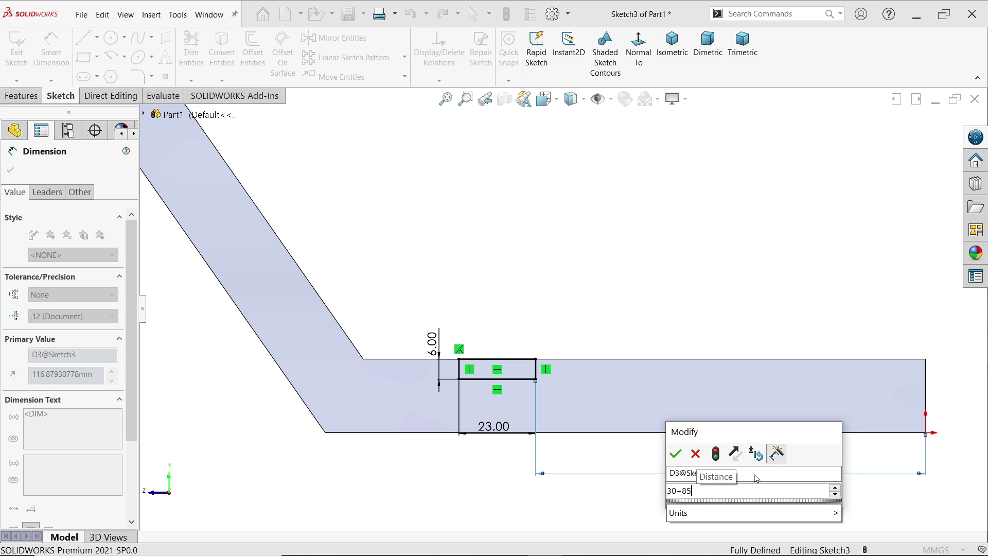
pyautogui.press('Return')
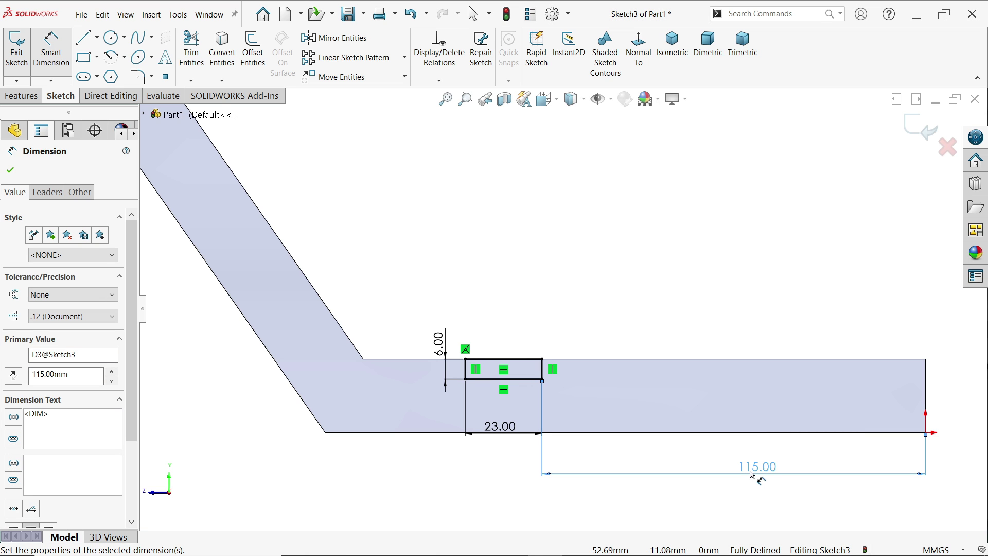
pyautogui.click(23, 98)
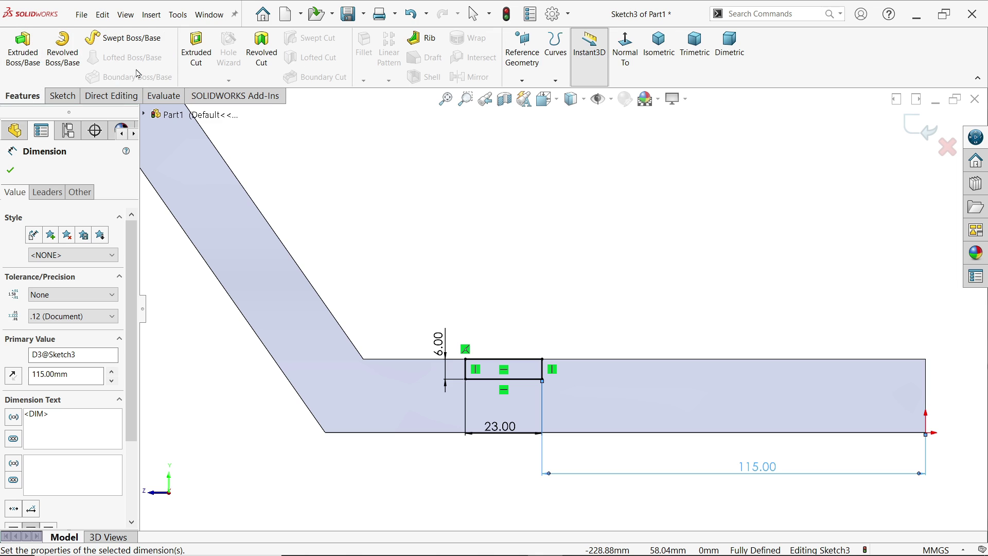
# Cut the rectangle Through All to form the slot, then return to the reference drawing
pyautogui.click(196, 49)
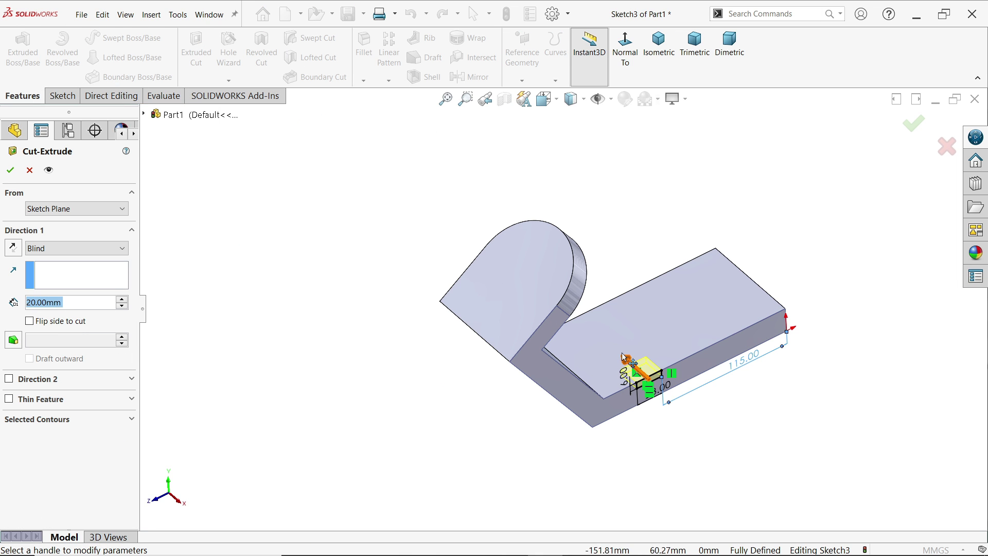
pyautogui.scroll(-5, 669, 355)
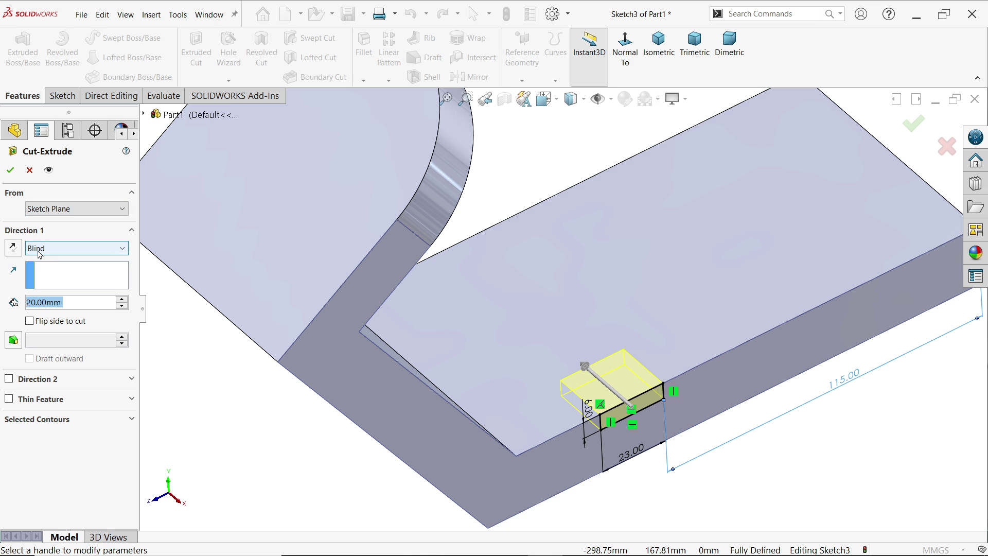
pyautogui.click(40, 250)
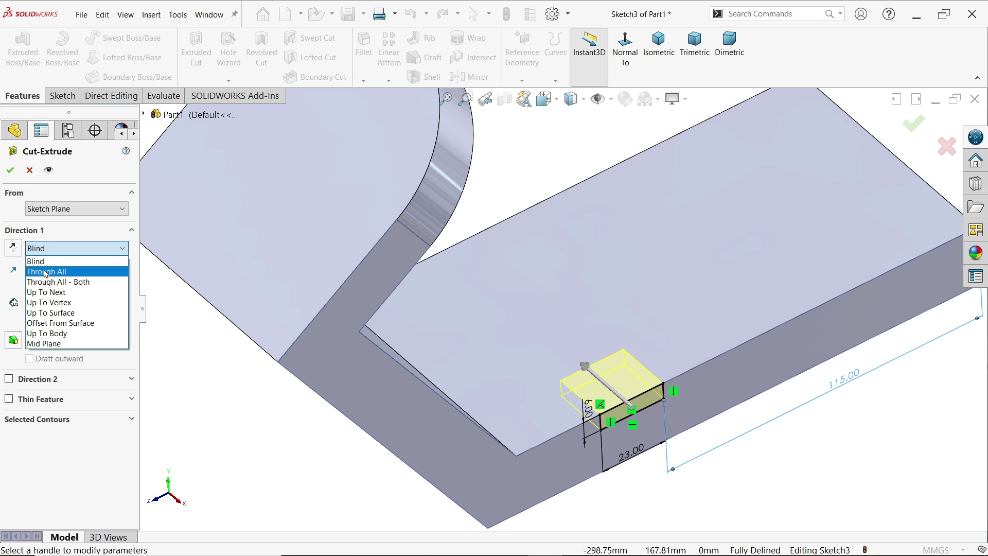
pyautogui.click(46, 273)
pyautogui.moveTo(535, 259); pyautogui.dragTo(495, 478, button='middle')
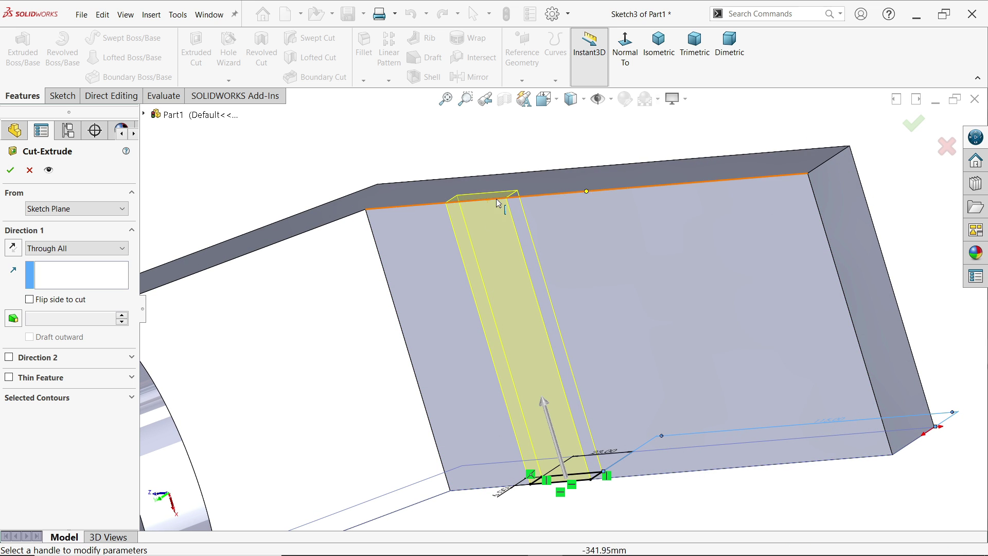
pyautogui.click(10, 170)
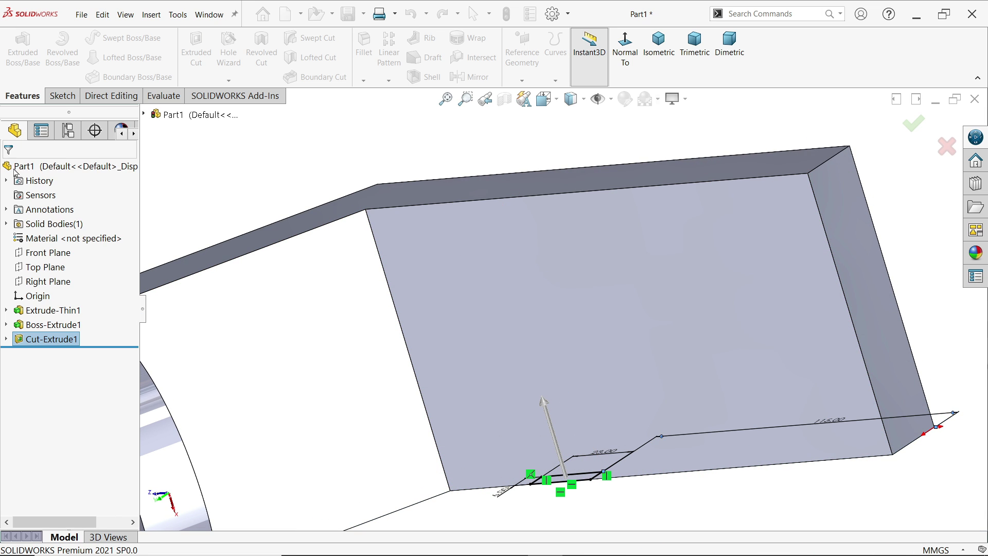
pyautogui.hotkey('ctrl', '7')
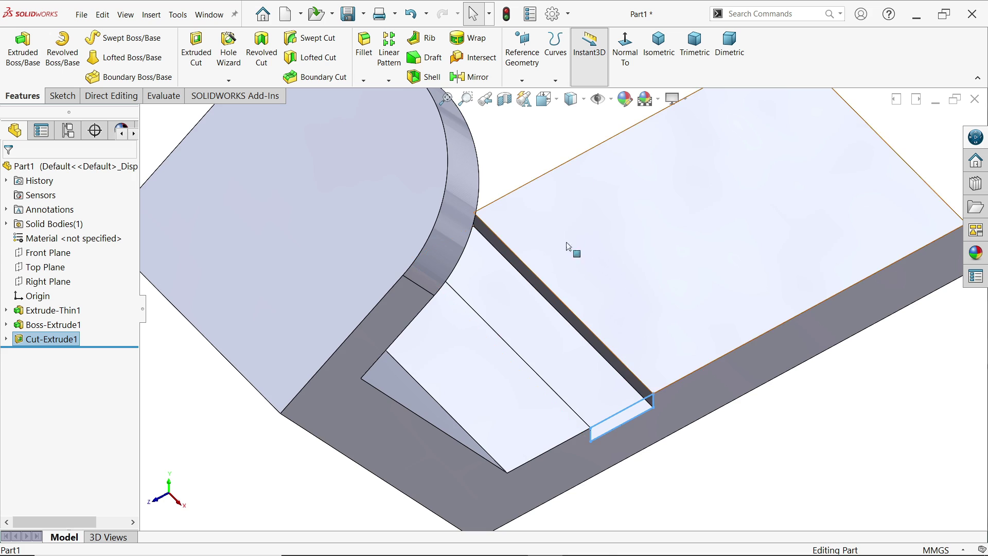
pyautogui.hotkey('alt', 'Tab')
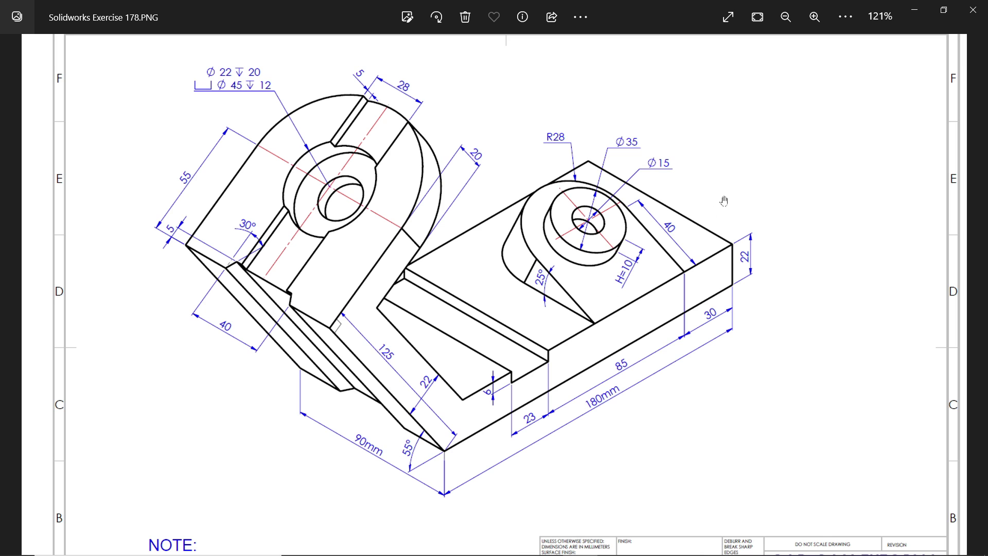
# Start a new reference plane using the base's top face and its top edge
pyautogui.click(915, 10)
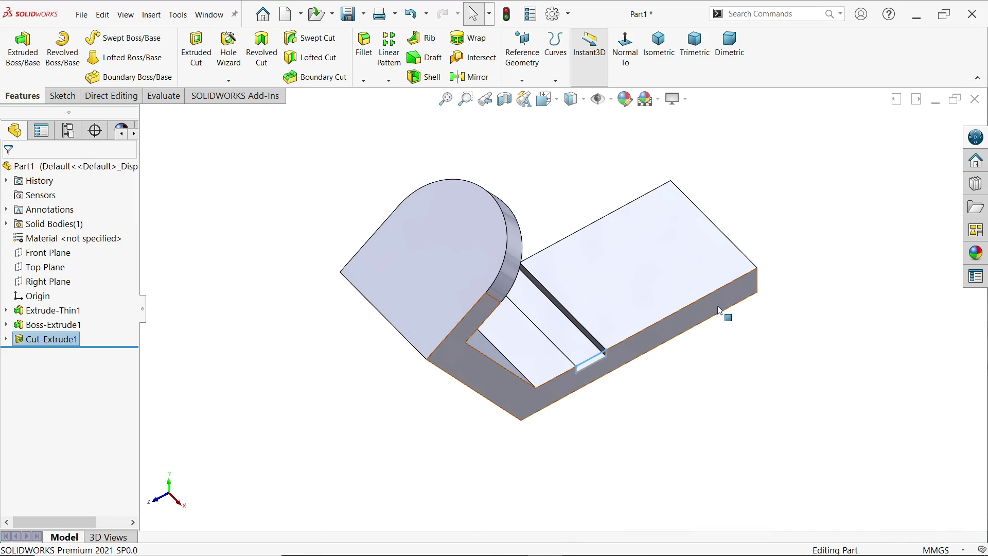
pyautogui.scroll(-2, 671, 243)
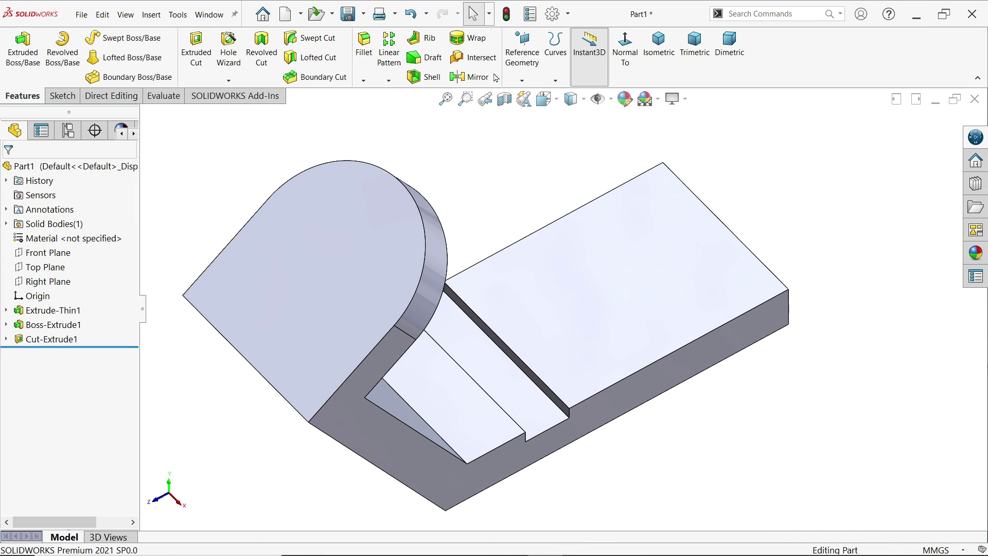
pyautogui.click(522, 81)
pyautogui.click(525, 93)
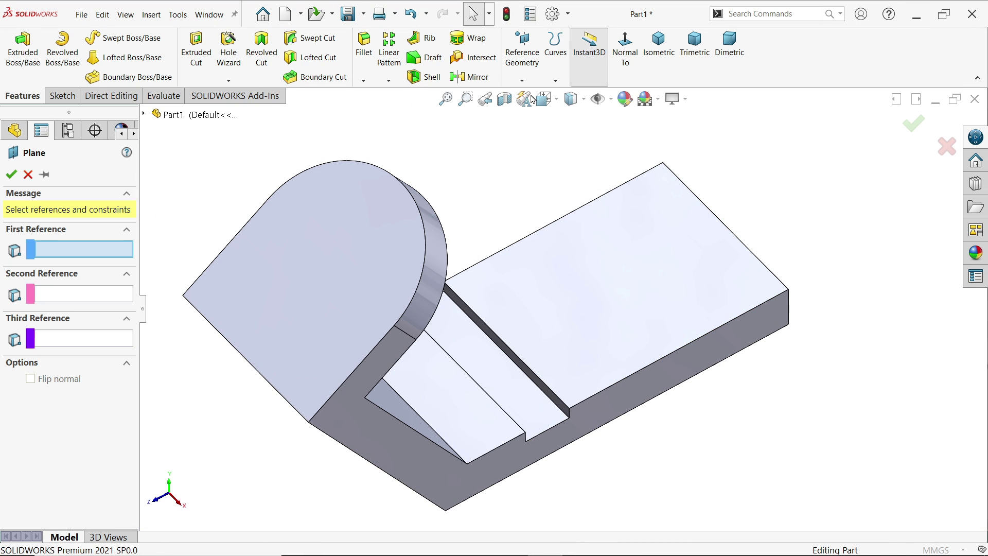
pyautogui.click(624, 273)
pyautogui.moveTo(662, 309); pyautogui.dragTo(667, 256, button='middle')
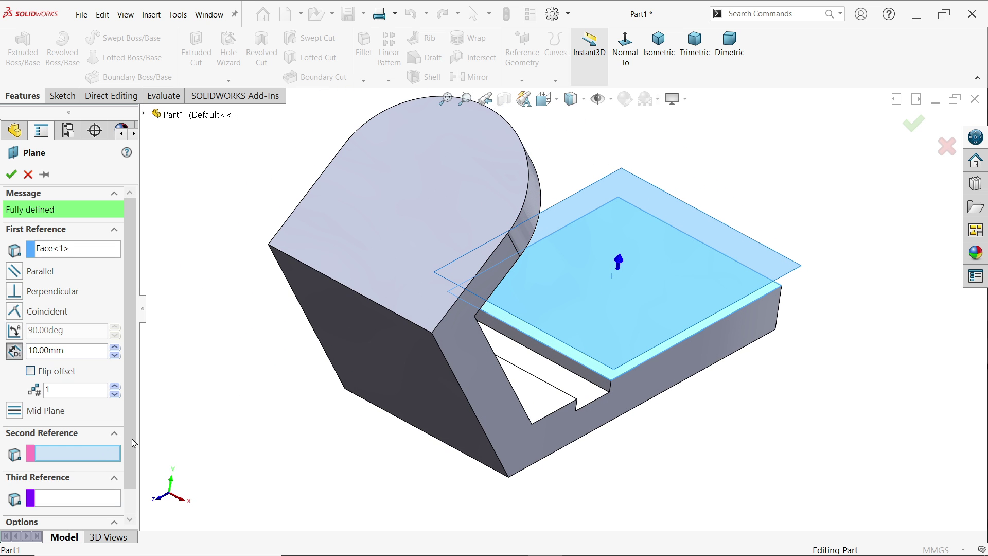
pyautogui.click(685, 346)
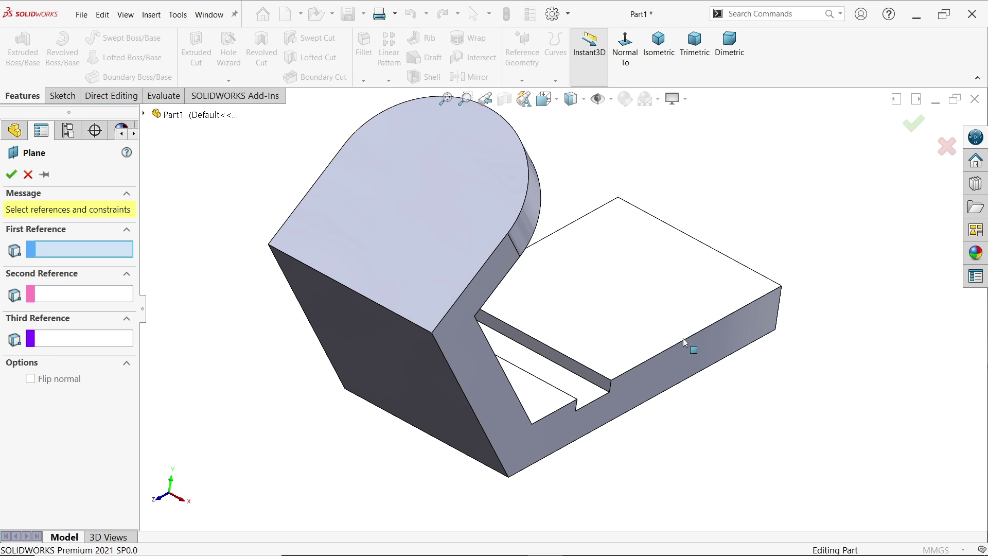
pyautogui.click(638, 318)
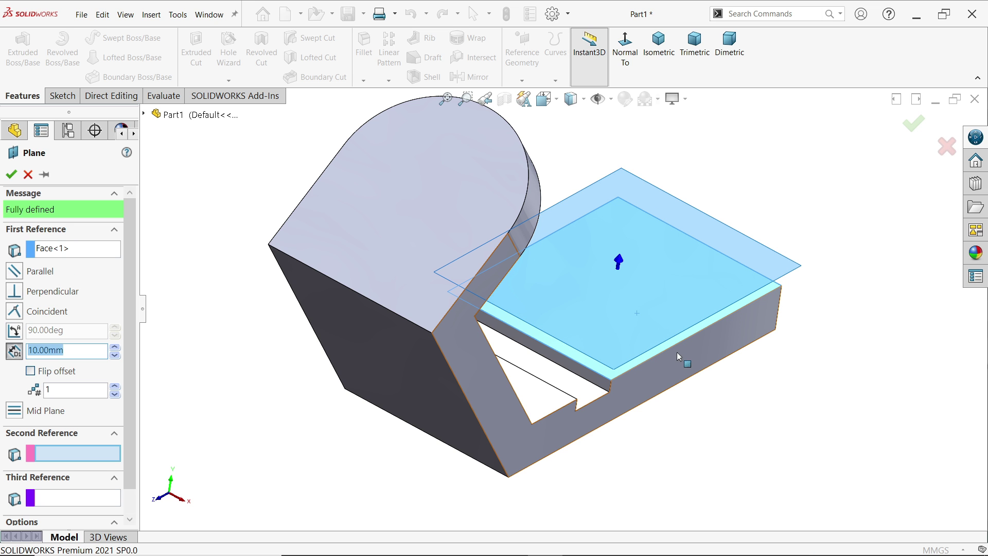
pyautogui.click(679, 348)
pyautogui.moveTo(566, 379)
pyautogui.mouseDown(button='middle')
pyautogui.moveTo(546, 355)
pyautogui.moveTo(577, 394)
pyautogui.moveTo(560, 370)
pyautogui.mouseUp(button='middle')
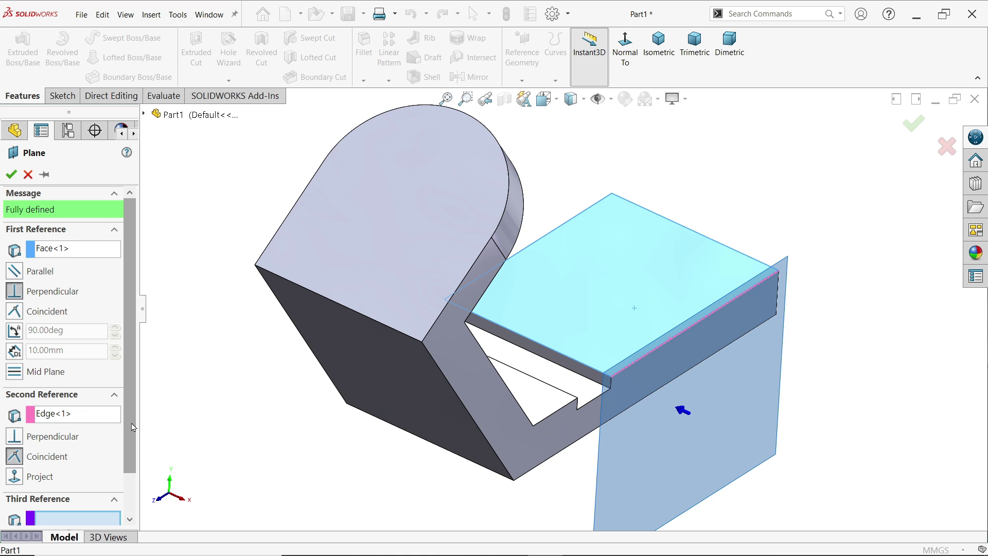
# Set the plane at 25° to the face, flip it, and accept Plane1
pyautogui.click(14, 331)
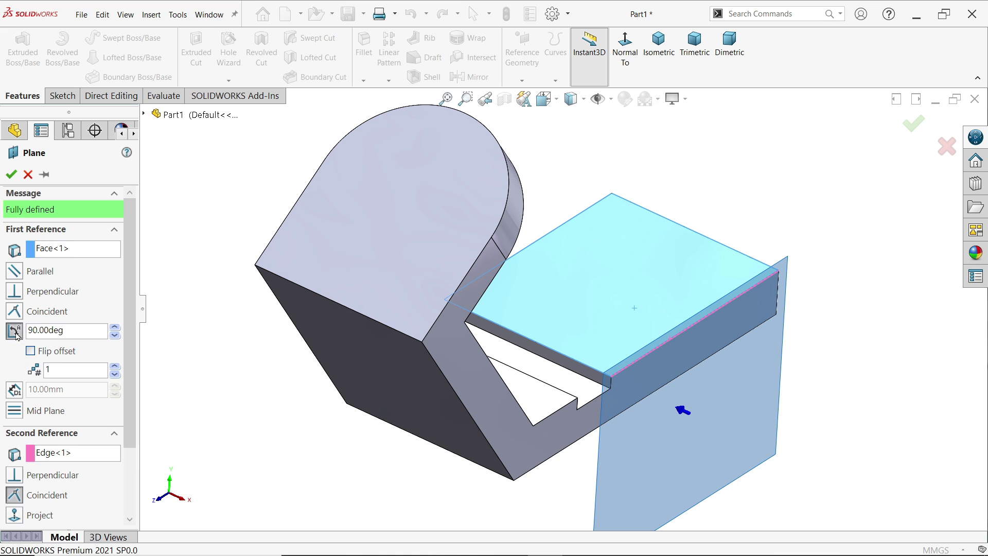
pyautogui.click(15, 332)
pyautogui.write('30')
pyautogui.press('Return')
pyautogui.moveTo(561, 314)
pyautogui.mouseDown(button='middle')
pyautogui.moveTo(587, 261)
pyautogui.moveTo(552, 297)
pyautogui.mouseUp(button='middle')
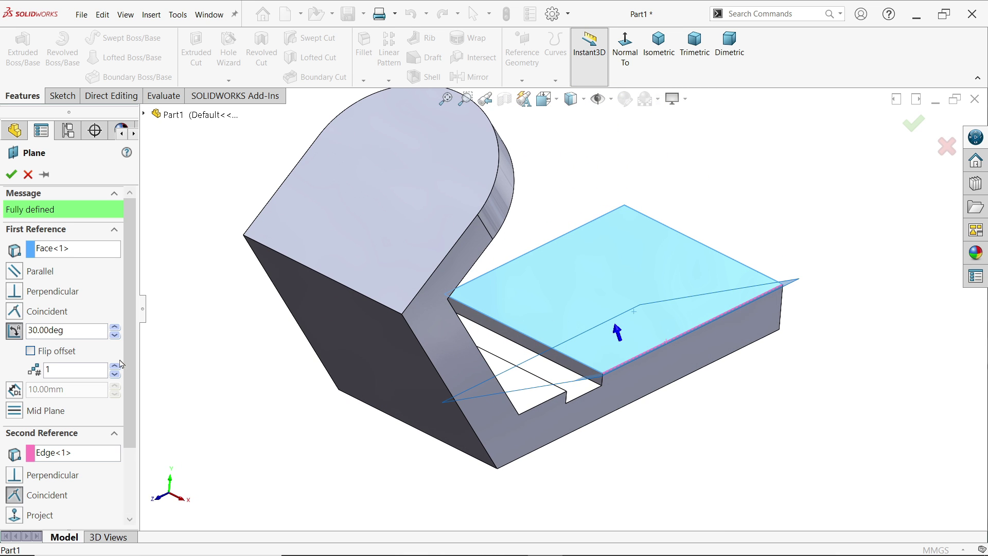
pyautogui.click(16, 329)
pyautogui.write('25')
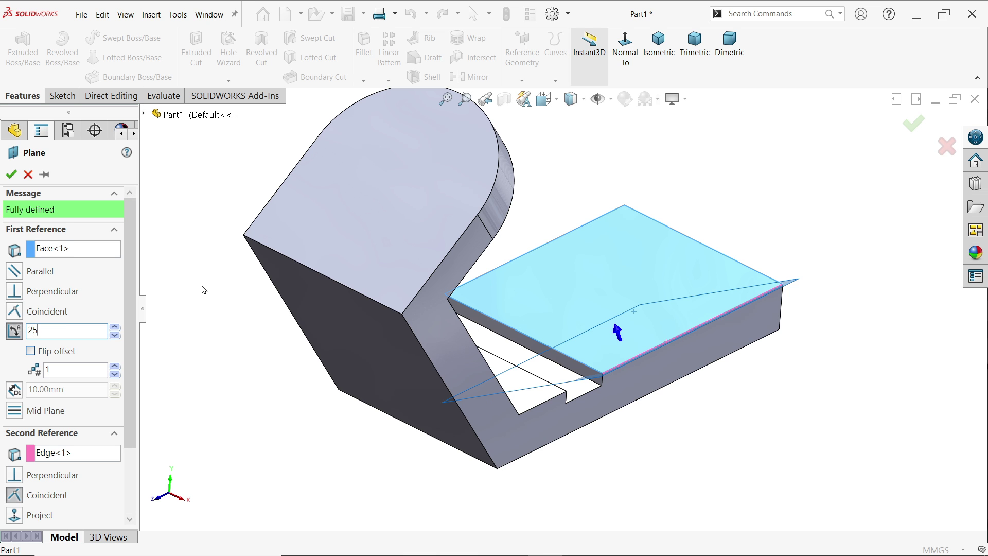
pyautogui.press('Return')
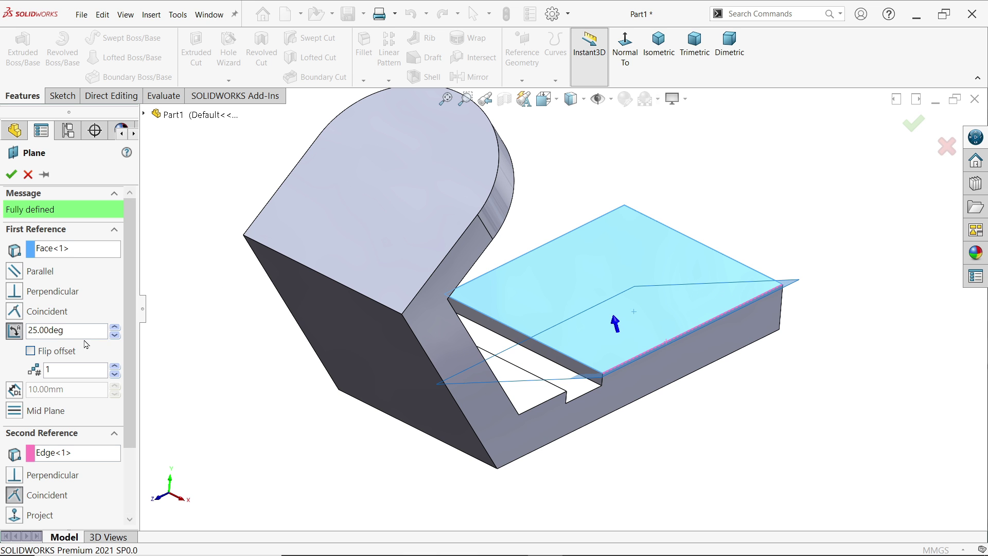
pyautogui.click(31, 351)
pyautogui.moveTo(194, 348); pyautogui.dragTo(311, 338, button='middle')
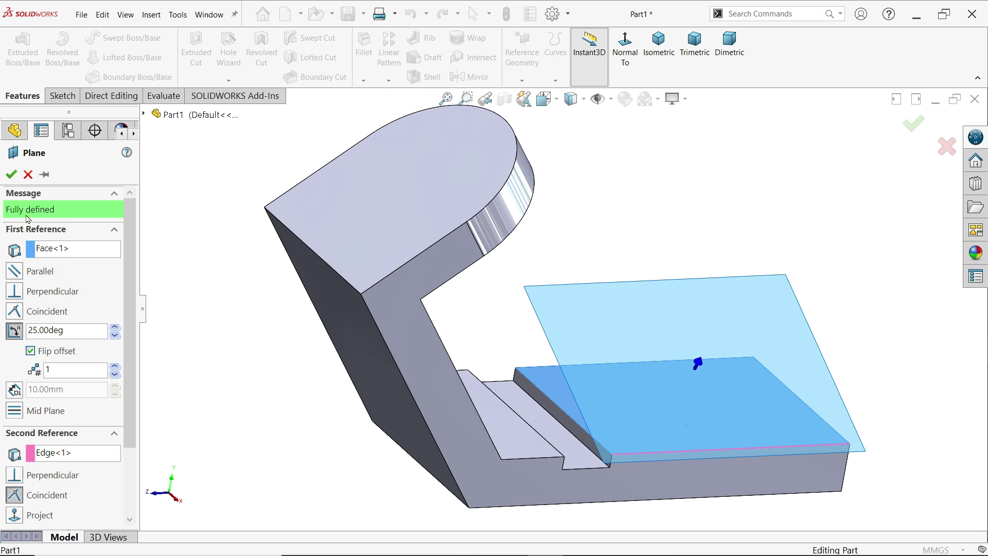
pyautogui.click(15, 176)
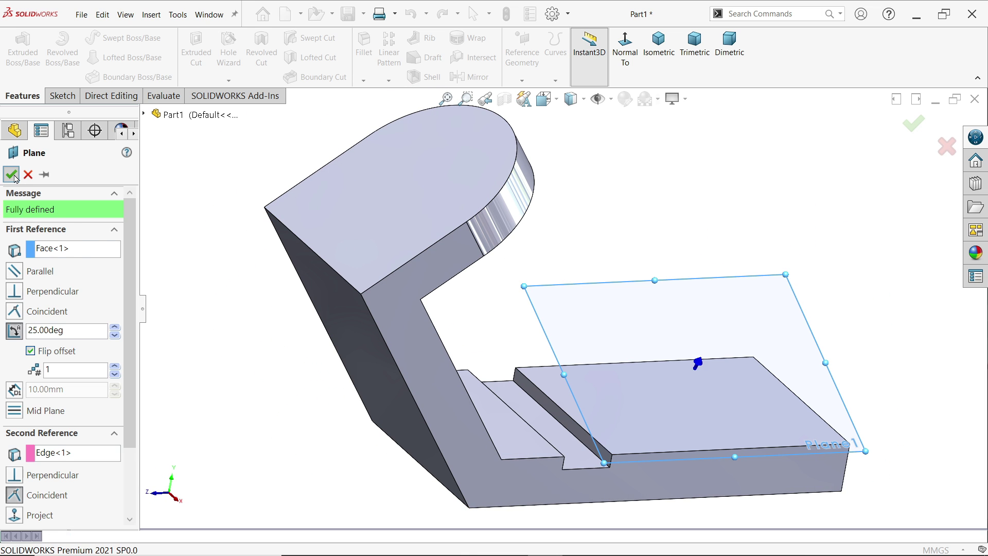
# Start a sketch on Plane1 and draw the U-shaped lug outline with a half-circle arc
pyautogui.click(63, 97)
pyautogui.click(17, 52)
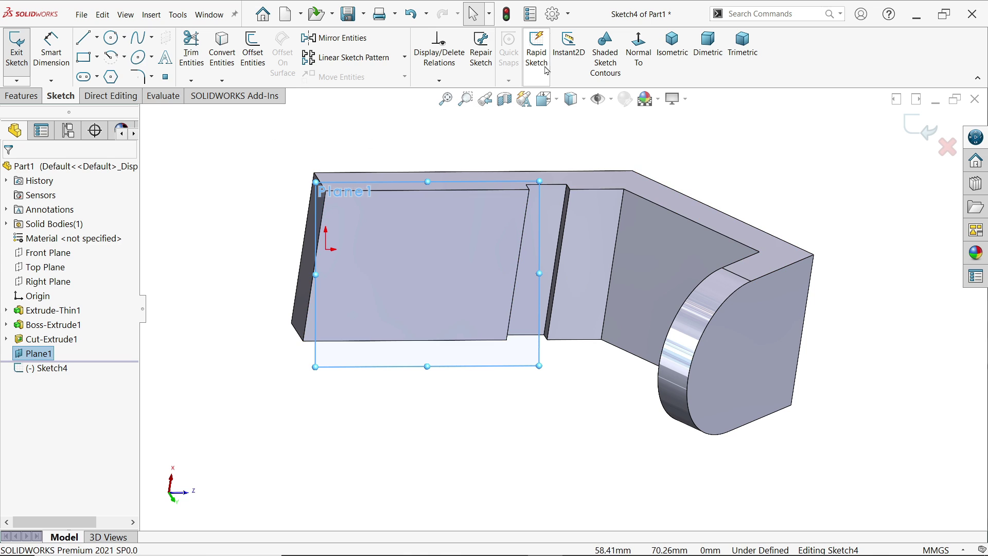
pyautogui.click(638, 52)
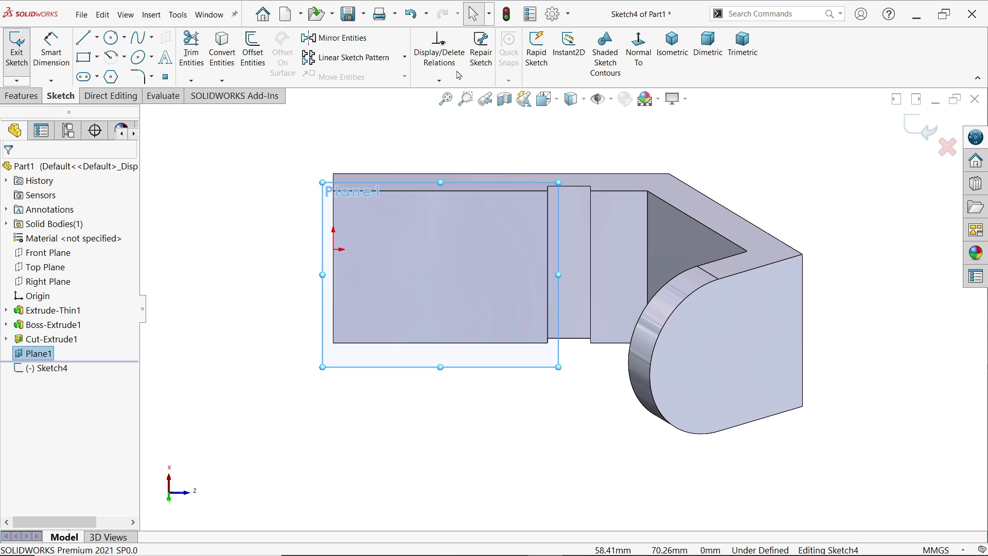
pyautogui.click(86, 41)
pyautogui.scroll(-4, 474, 256)
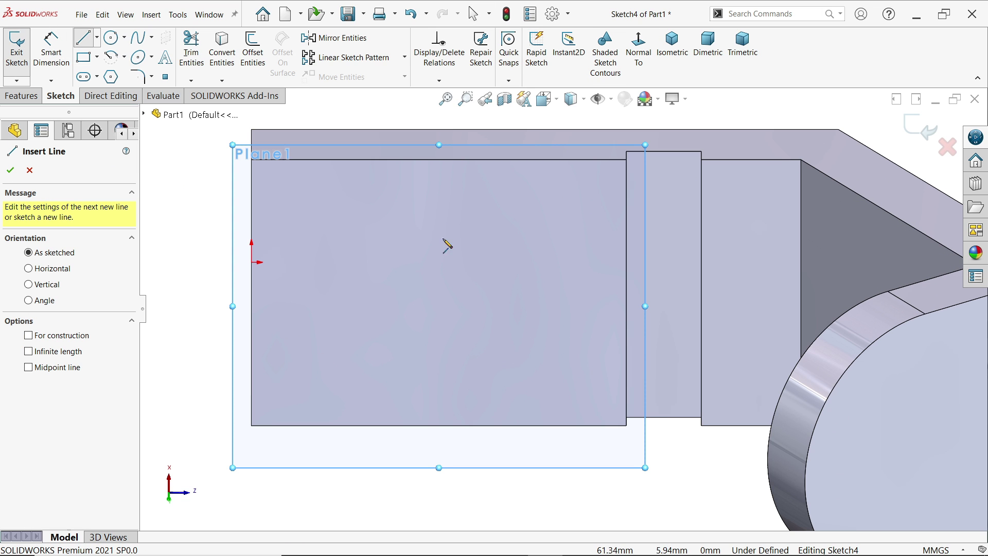
pyautogui.click(352, 160)
pyautogui.click(351, 257)
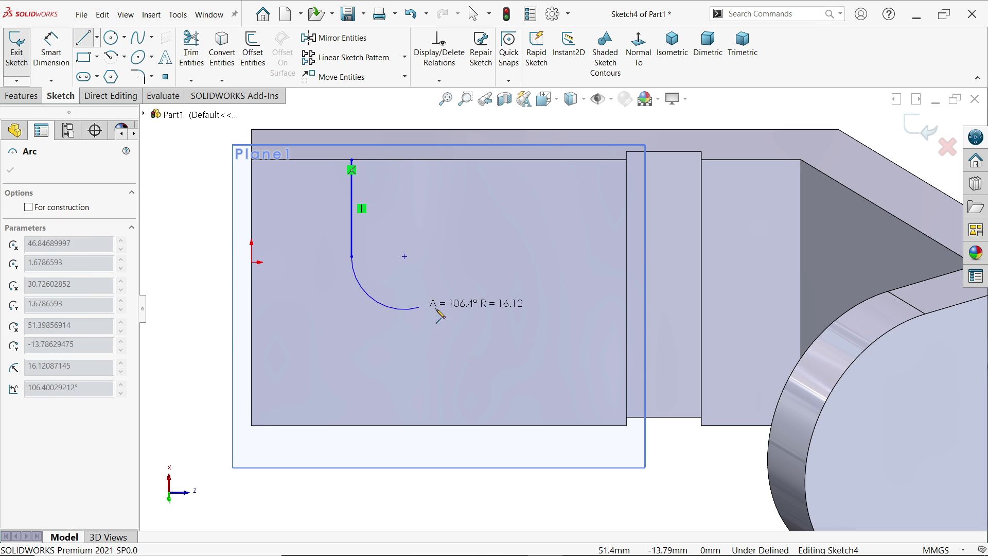
pyautogui.click(488, 257)
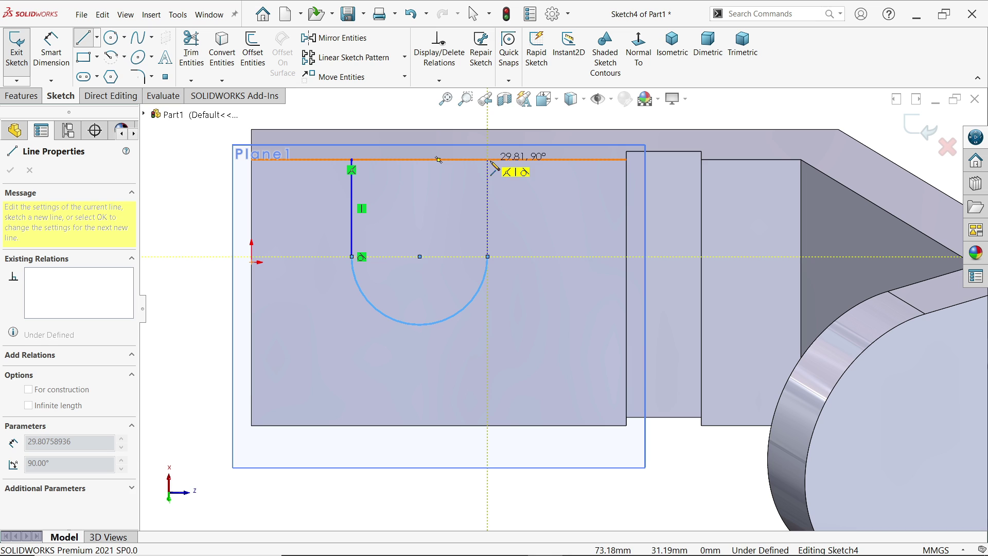
pyautogui.click(488, 159)
pyautogui.click(351, 160)
# Dimension the outline: 40 mm left side, R28 arc, and 30 mm from the model's left edge
pyautogui.click(51, 49)
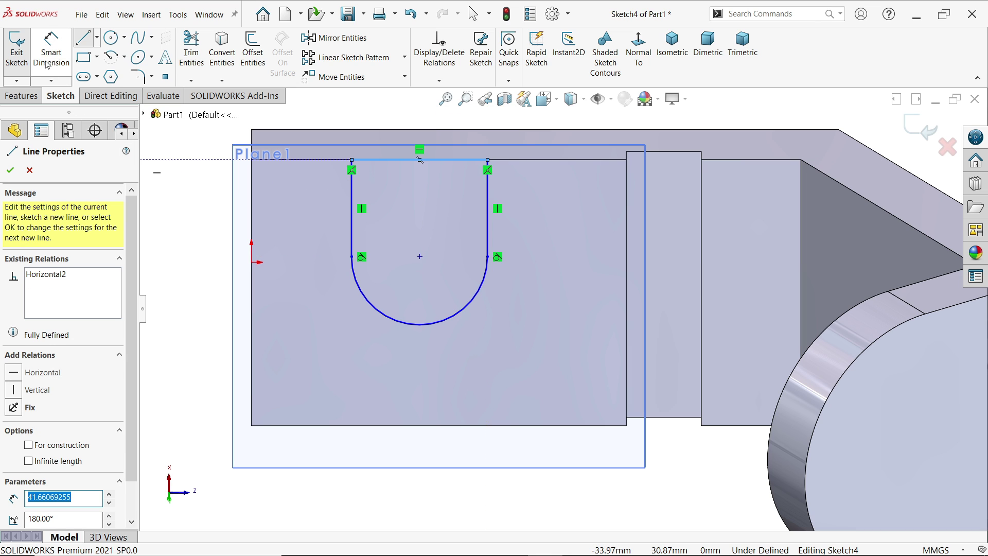
pyautogui.click(353, 222)
pyautogui.write('40')
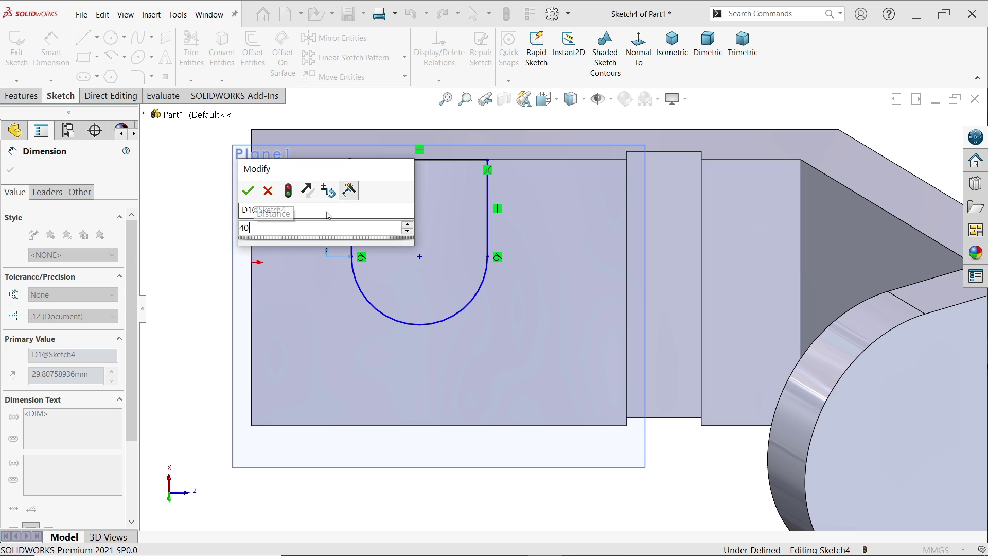
pyautogui.press('Return')
pyautogui.click(424, 359)
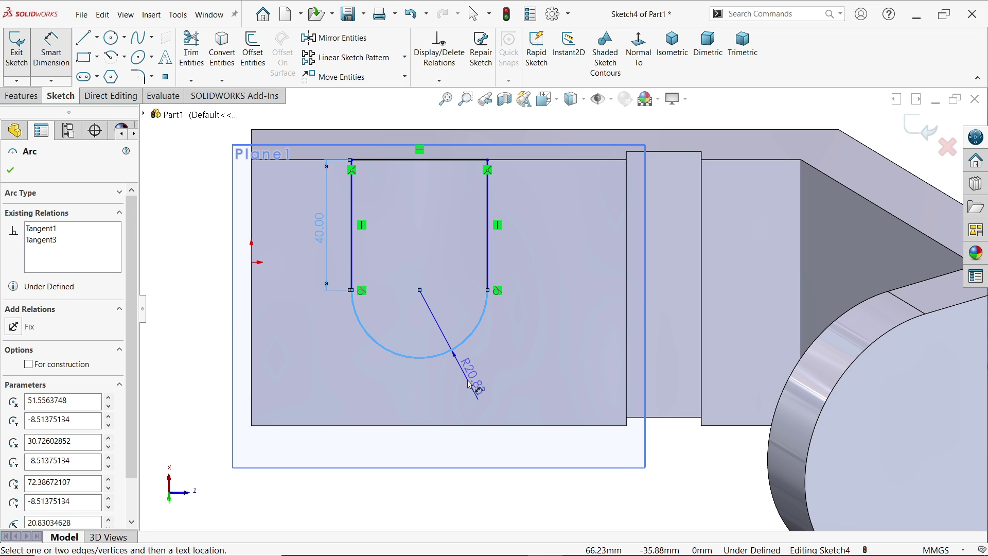
pyautogui.click(469, 382)
pyautogui.write('28')
pyautogui.press('Return')
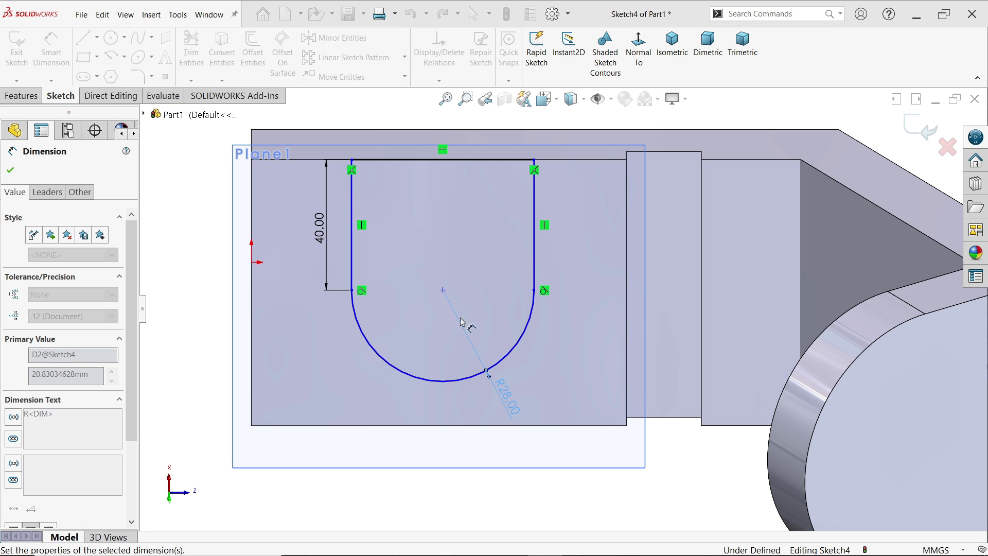
pyautogui.click(352, 209)
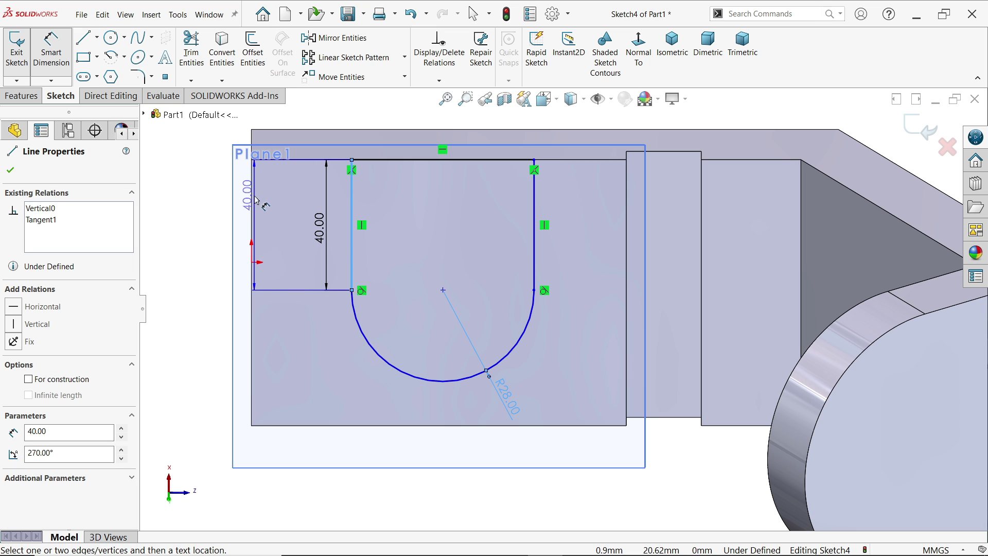
pyautogui.click(252, 200)
pyautogui.click(301, 127)
pyautogui.write('30')
pyautogui.press('Return')
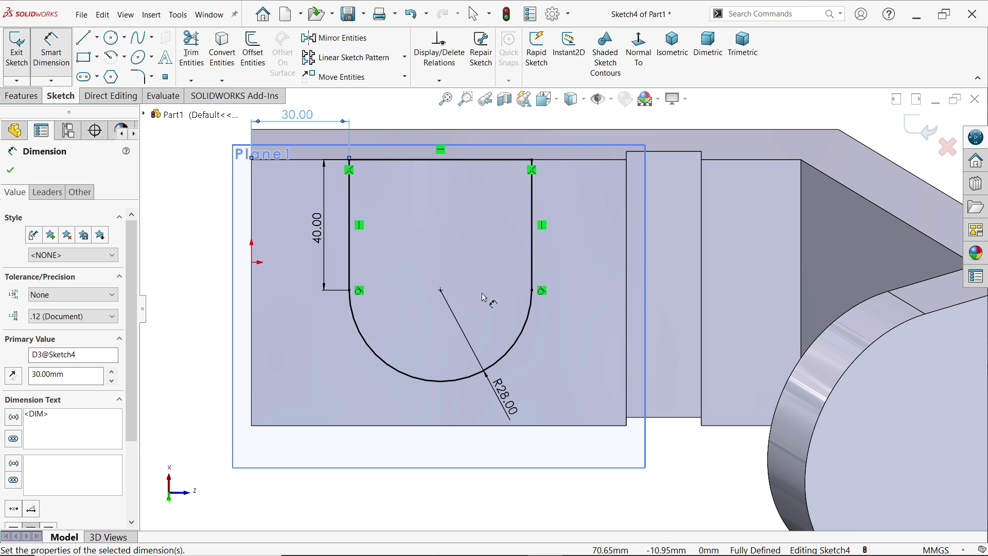
# Draw two concentric circles at the arc centre and dimension them Ø35 and Ø15
pyautogui.click(109, 40)
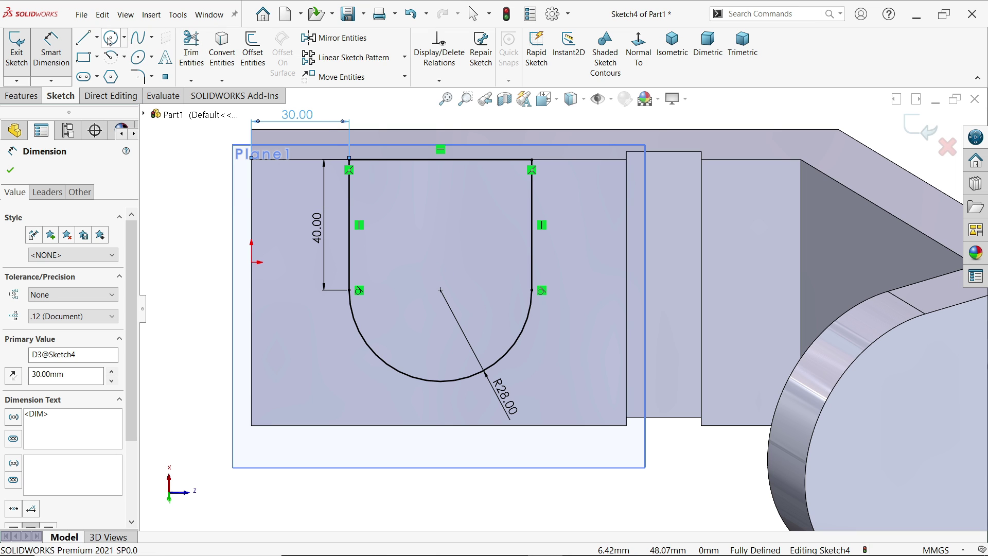
pyautogui.moveTo(440, 290); pyautogui.dragTo(454, 224)
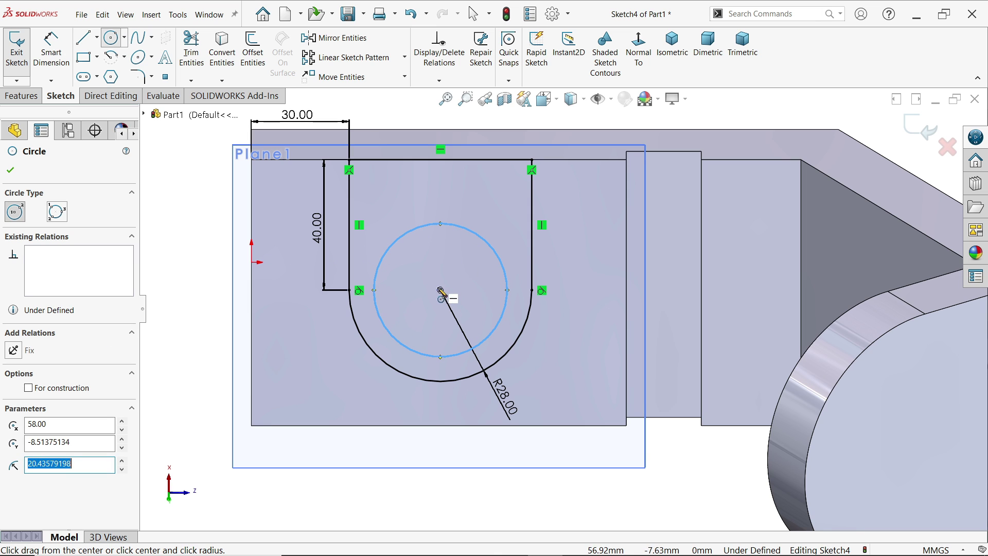
pyautogui.moveTo(441, 290); pyautogui.dragTo(446, 265)
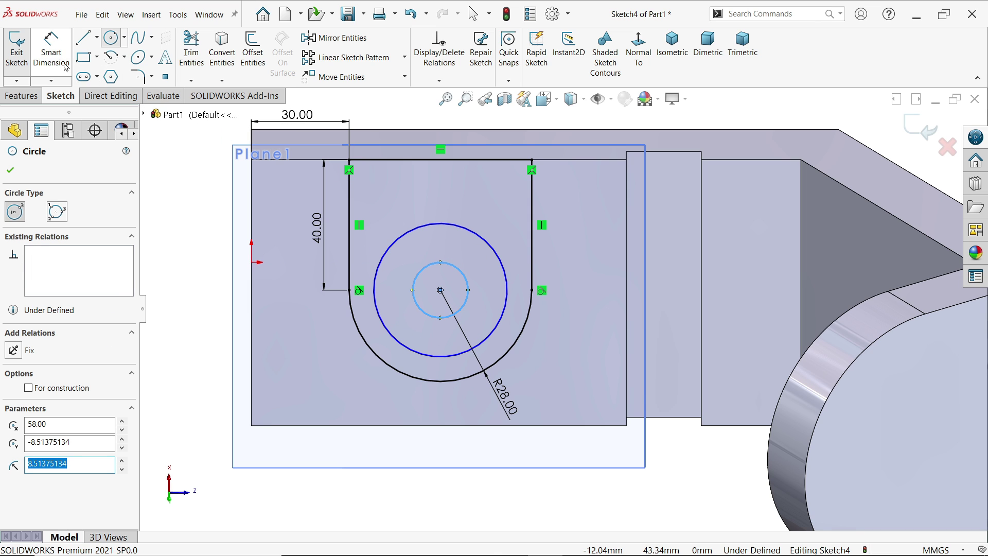
pyautogui.click(51, 49)
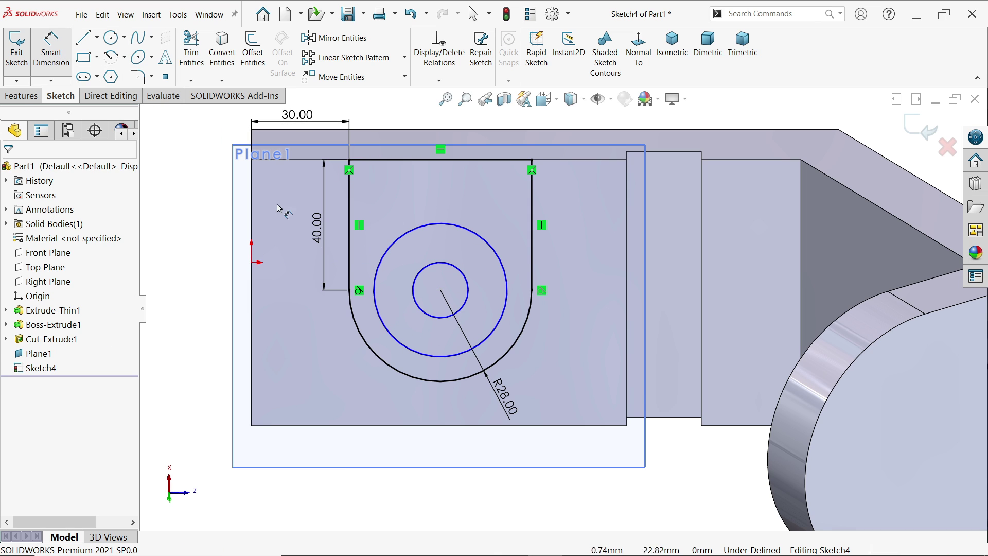
pyautogui.click(441, 226)
pyautogui.click(437, 204)
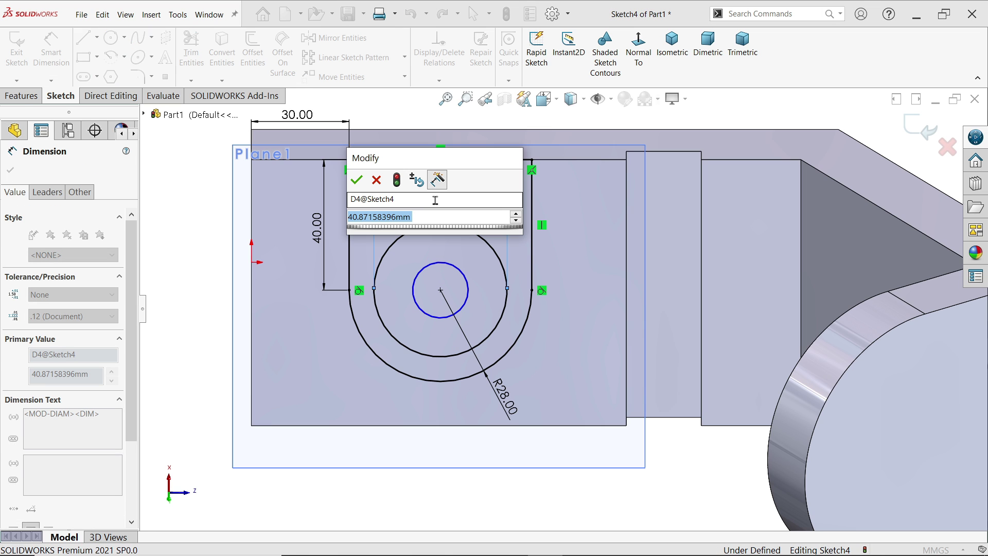
pyautogui.write('35')
pyautogui.press('Return')
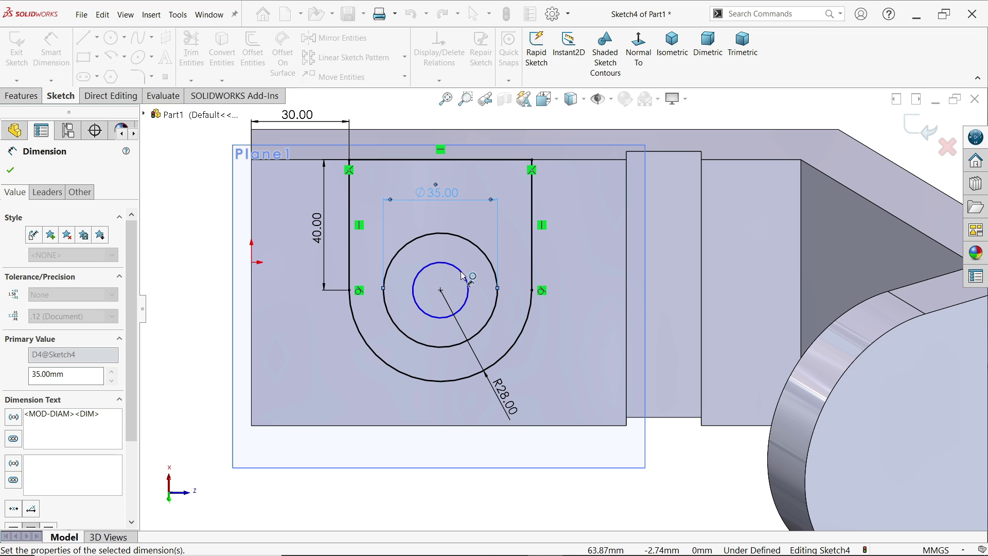
pyautogui.click(465, 278)
pyautogui.click(557, 259)
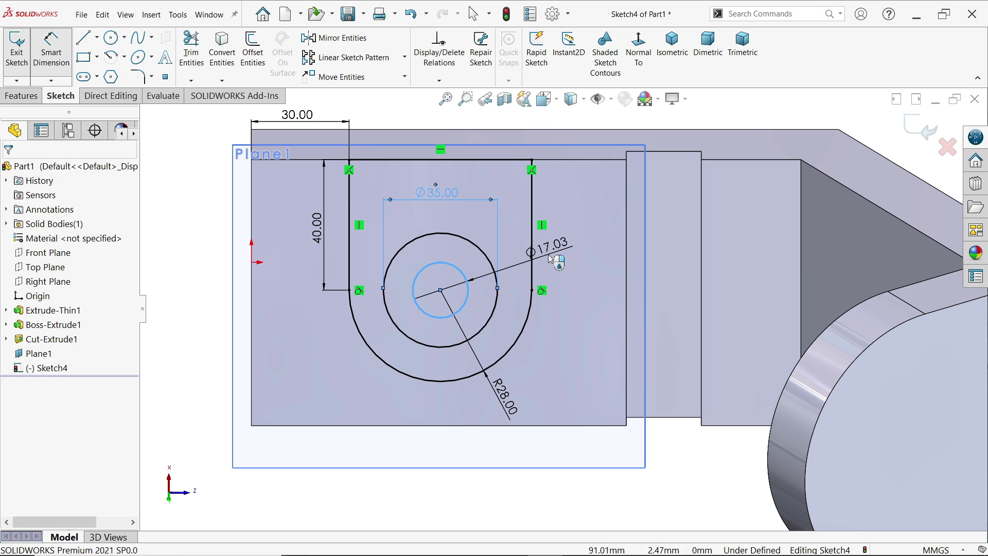
pyautogui.write('15')
pyautogui.press('Return')
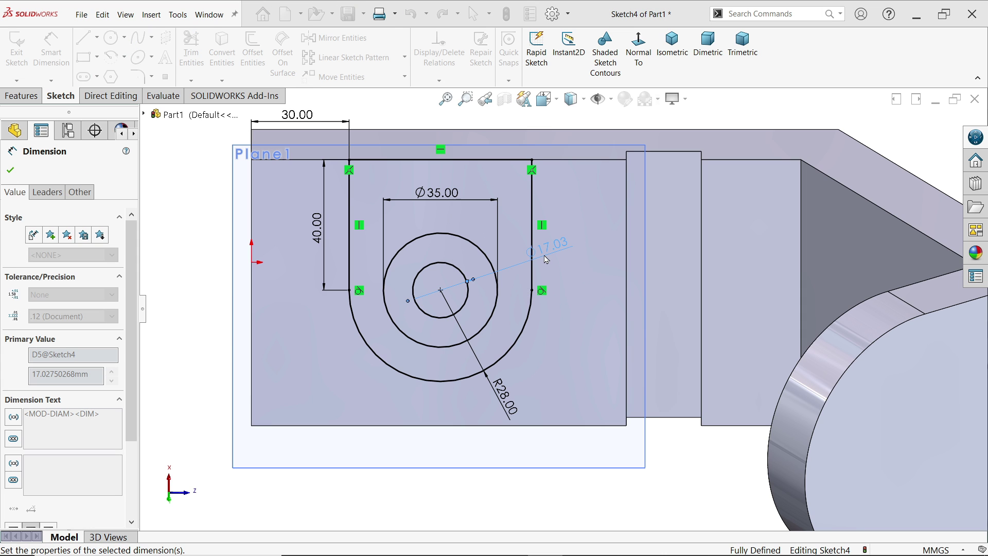
# Switch to isometric view and exit the lug sketch
pyautogui.click(672, 49)
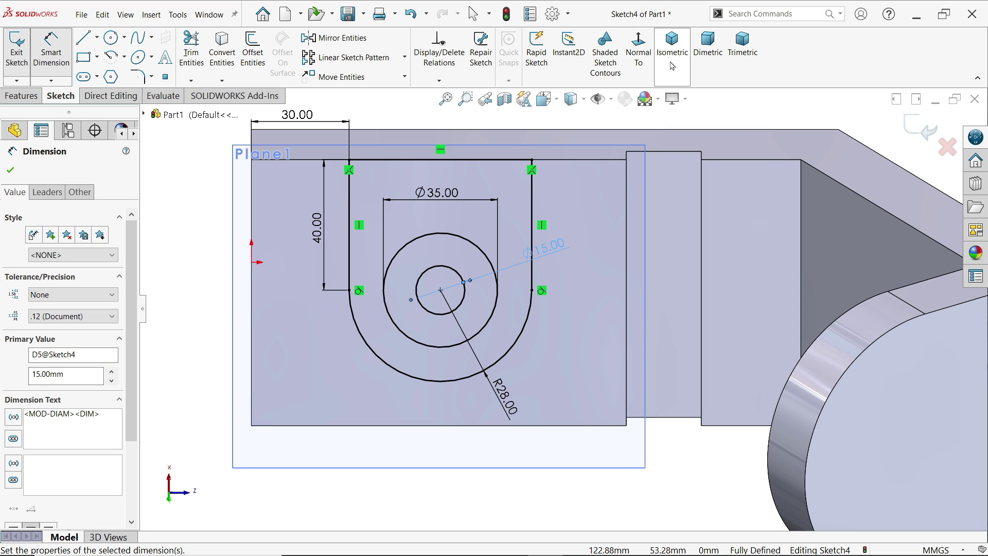
pyautogui.scroll(-4, 669, 334)
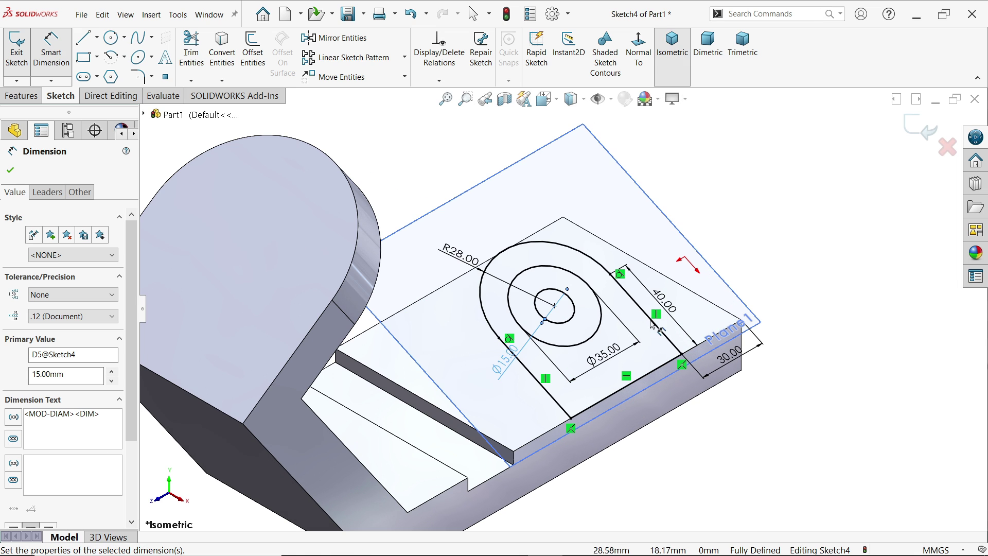
pyautogui.click(922, 129)
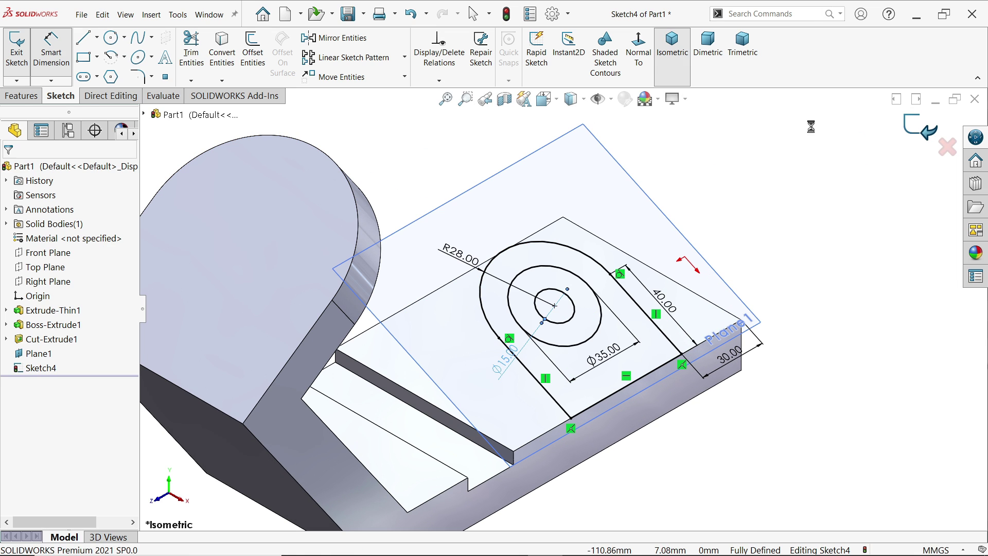
pyautogui.click(21, 96)
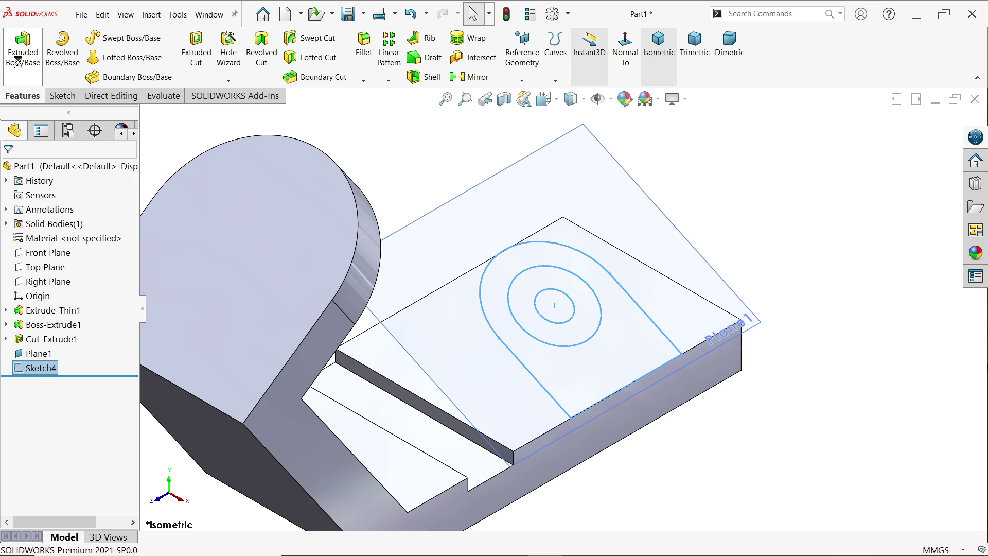
# Extrude the U-shaped outer contour of Sketch4 in reversed direction, Up To Next
pyautogui.click(23, 52)
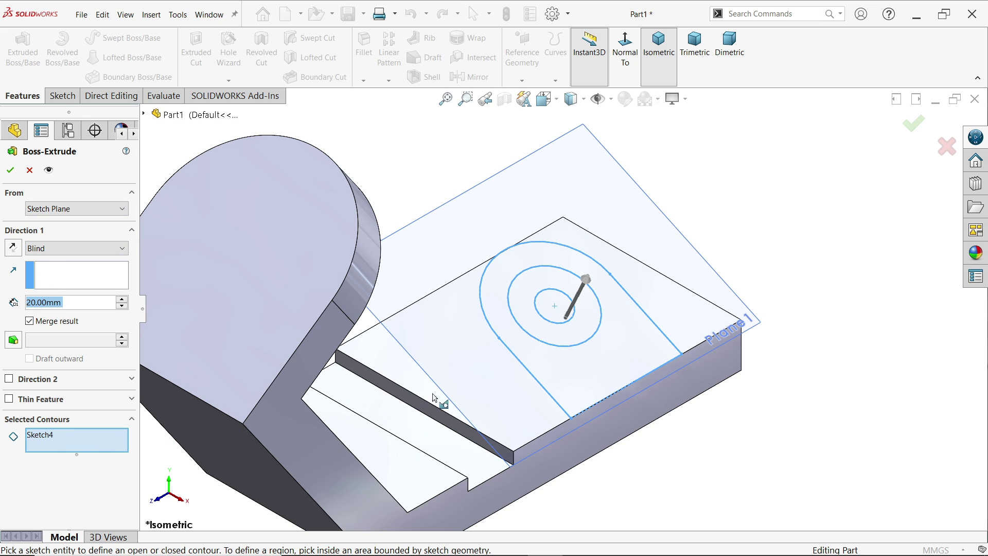
pyautogui.click(536, 383)
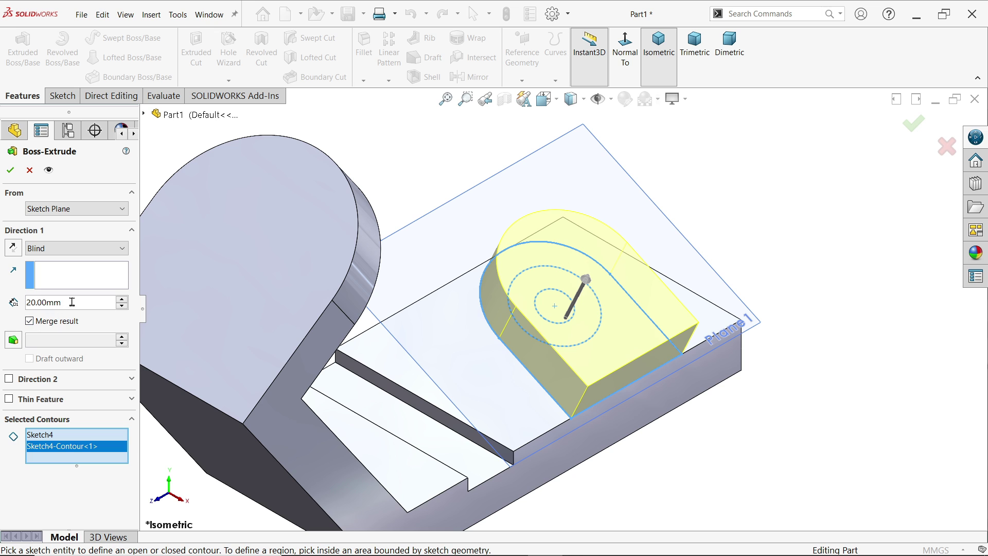
pyautogui.click(13, 249)
pyautogui.moveTo(757, 419); pyautogui.dragTo(763, 400, button='middle')
pyautogui.scroll(-2, 597, 342)
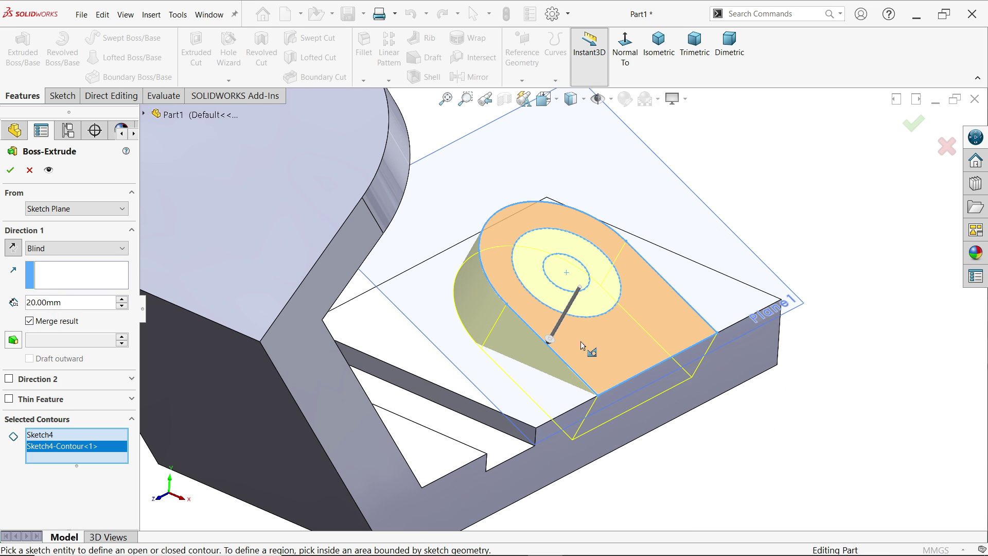
pyautogui.click(41, 248)
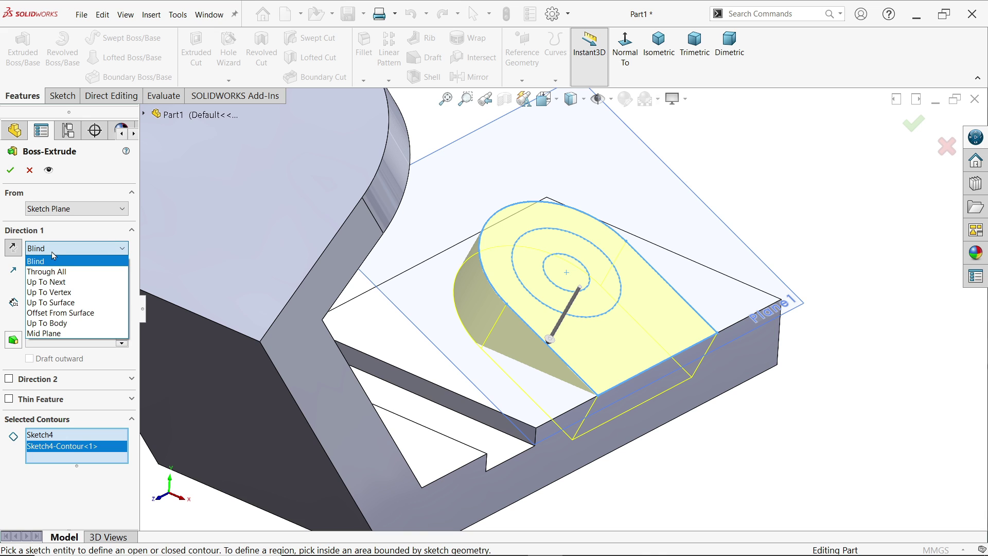
pyautogui.click(59, 284)
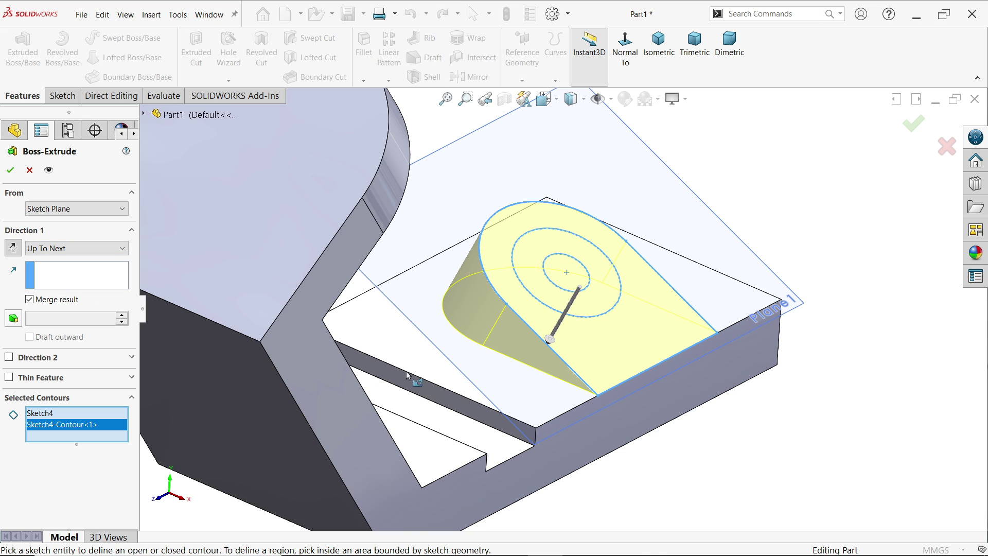
pyautogui.moveTo(773, 409); pyautogui.dragTo(684, 456, button='middle')
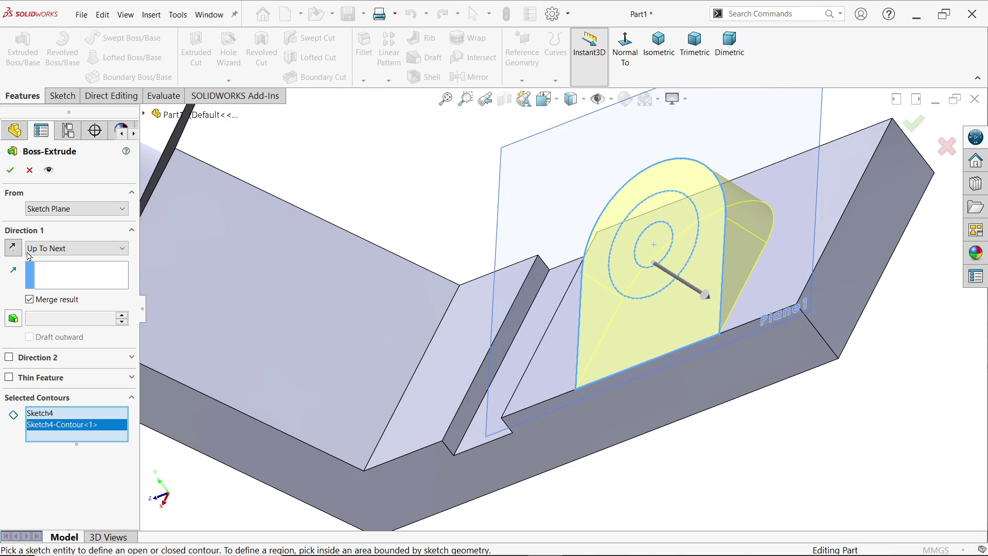
pyautogui.click(10, 170)
pyautogui.moveTo(653, 392); pyautogui.dragTo(777, 418, button='middle')
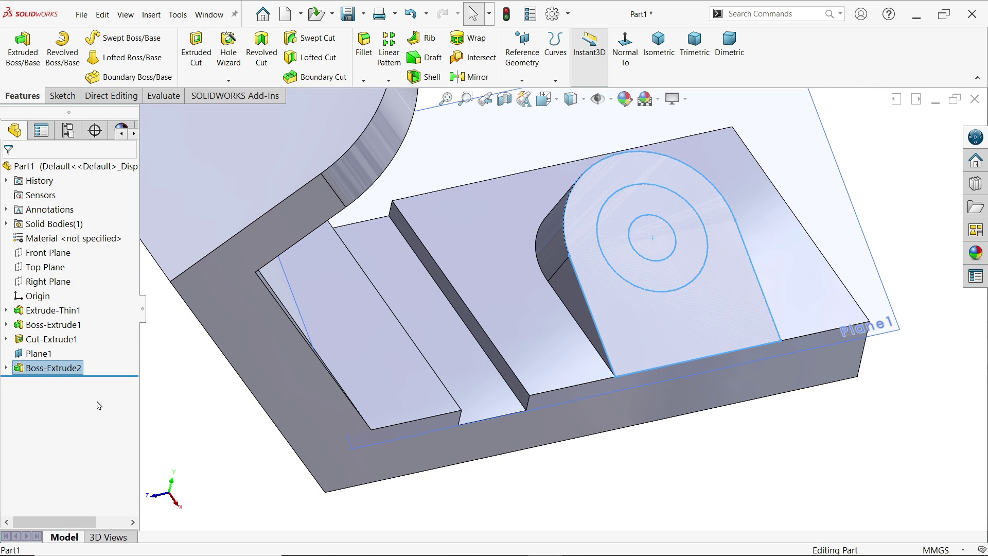
# Reuse Sketch4 to extrude the Ø35/Ø15 ring region Blind 10 mm as a collar
pyautogui.click(6, 368)
pyautogui.click(48, 382)
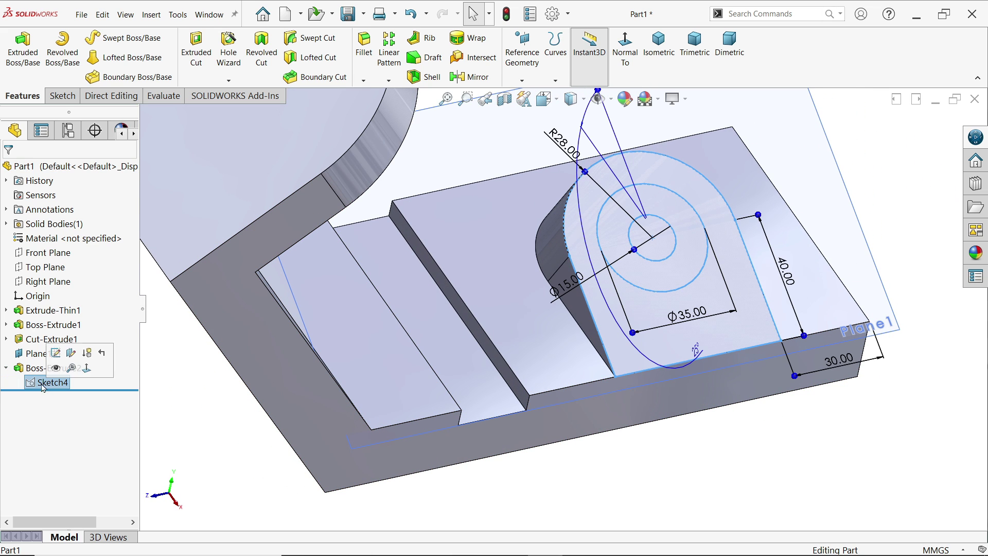
pyautogui.click(23, 52)
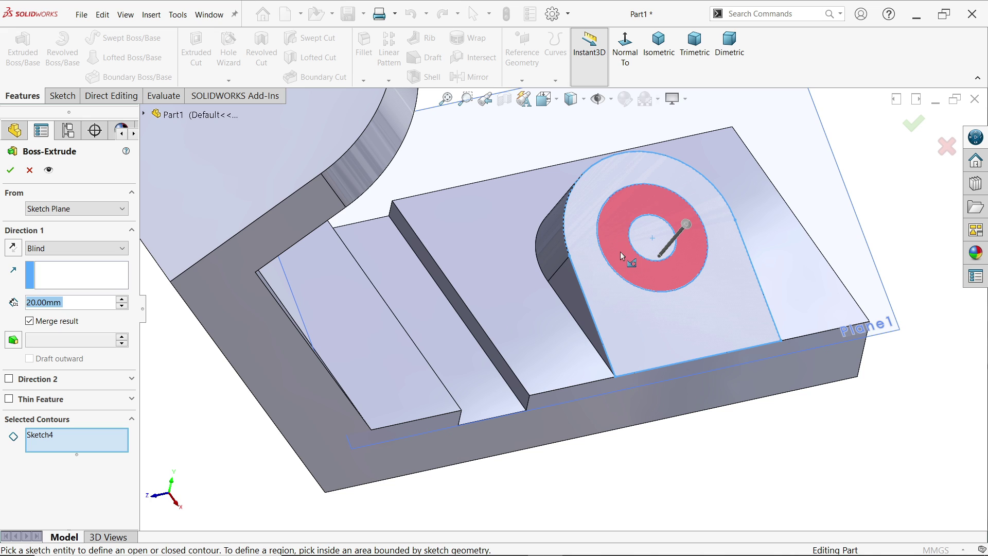
pyautogui.click(625, 215)
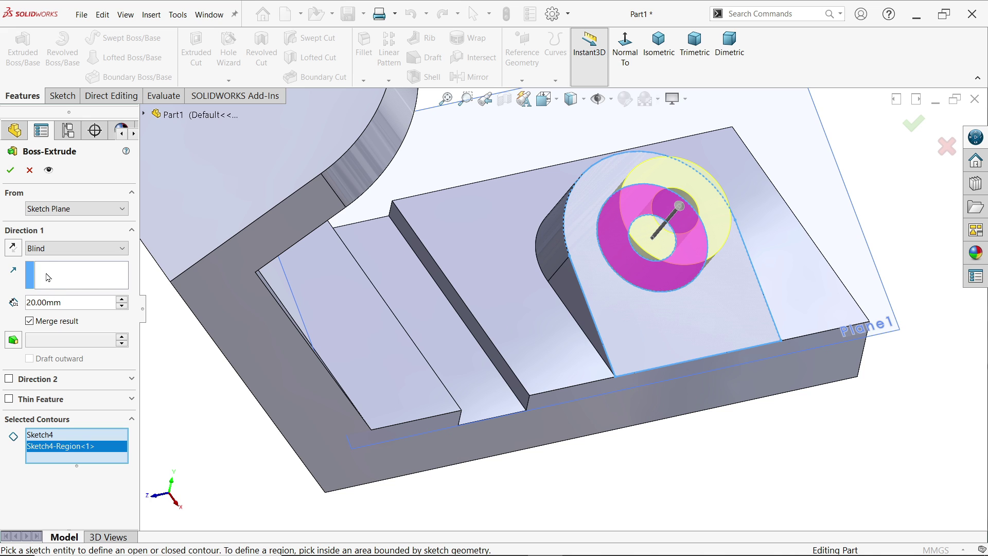
pyautogui.click(72, 248)
pyautogui.click(47, 257)
pyautogui.moveTo(68, 301); pyautogui.dragTo(16, 300)
pyautogui.write('10')
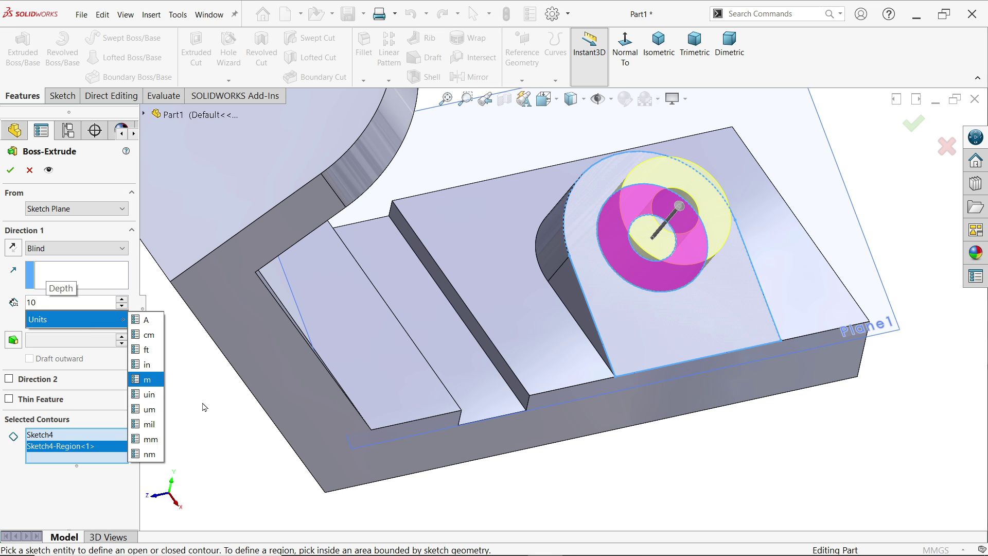
pyautogui.press('Return')
pyautogui.click(10, 170)
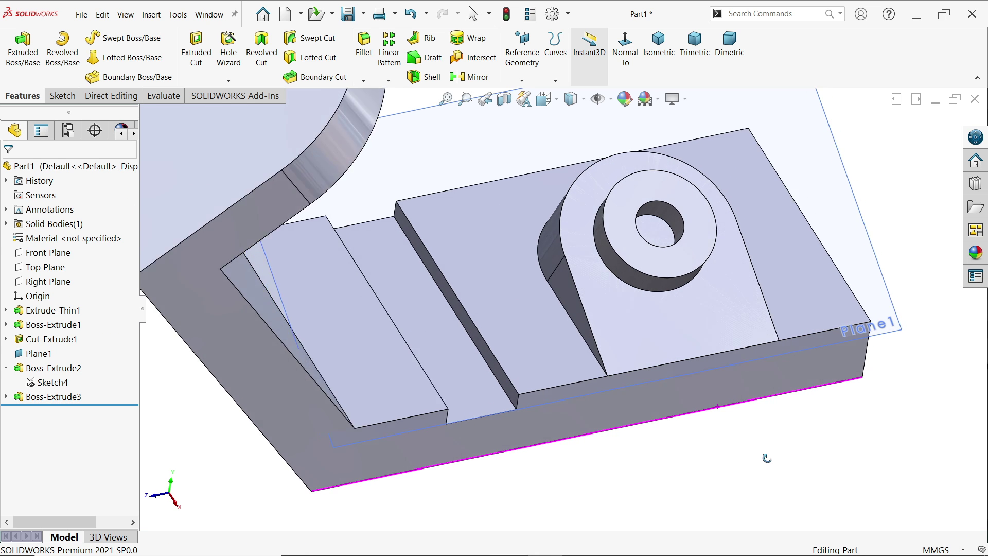
# Hide Plane1 and orbit the view to show the tall rounded tab
pyautogui.click(881, 320)
pyautogui.rightClick(881, 320)
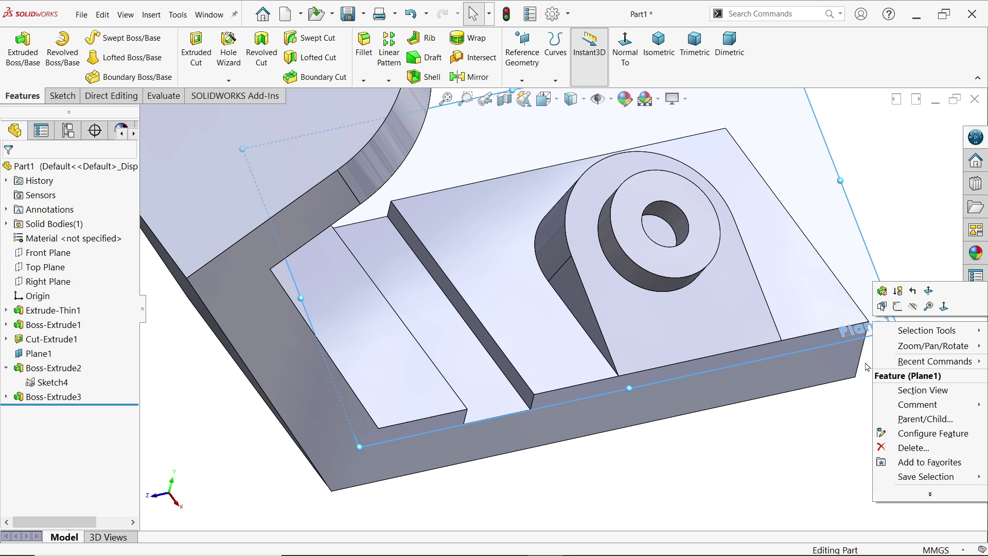
pyautogui.click(913, 306)
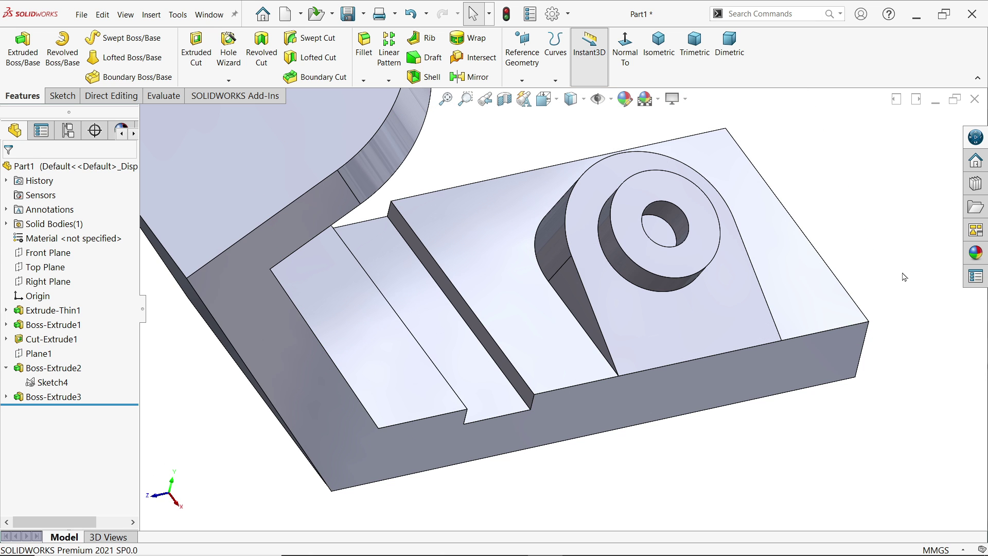
pyautogui.scroll(3, 664, 366)
pyautogui.moveTo(653, 375)
pyautogui.mouseDown(button='middle')
pyautogui.moveTo(645, 351)
pyautogui.moveTo(650, 390)
pyautogui.moveTo(603, 366)
pyautogui.moveTo(640, 364)
pyautogui.mouseUp(button='middle')
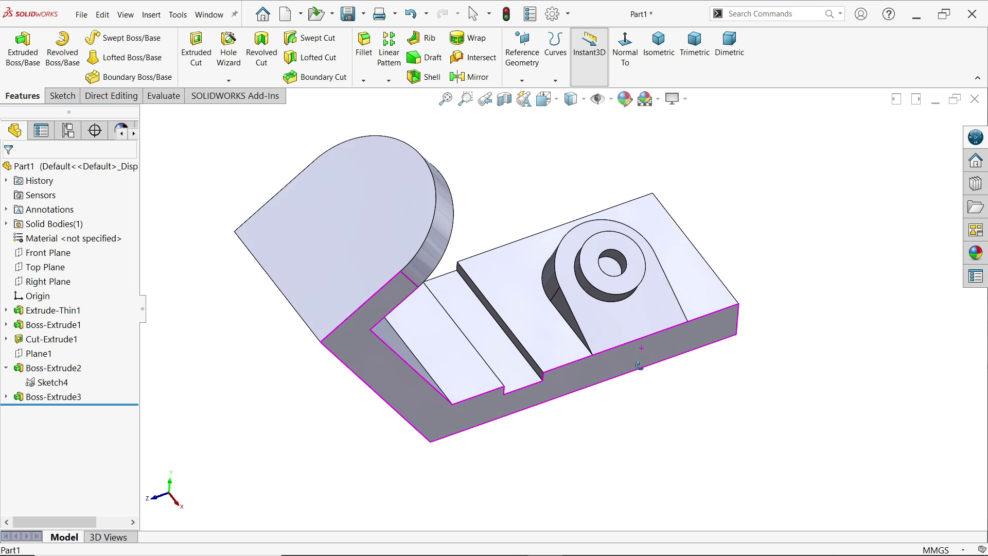
# Check the reference drawing in Photos, then return to the SOLIDWORKS part
pyautogui.hotkey('alt', 'Tab')
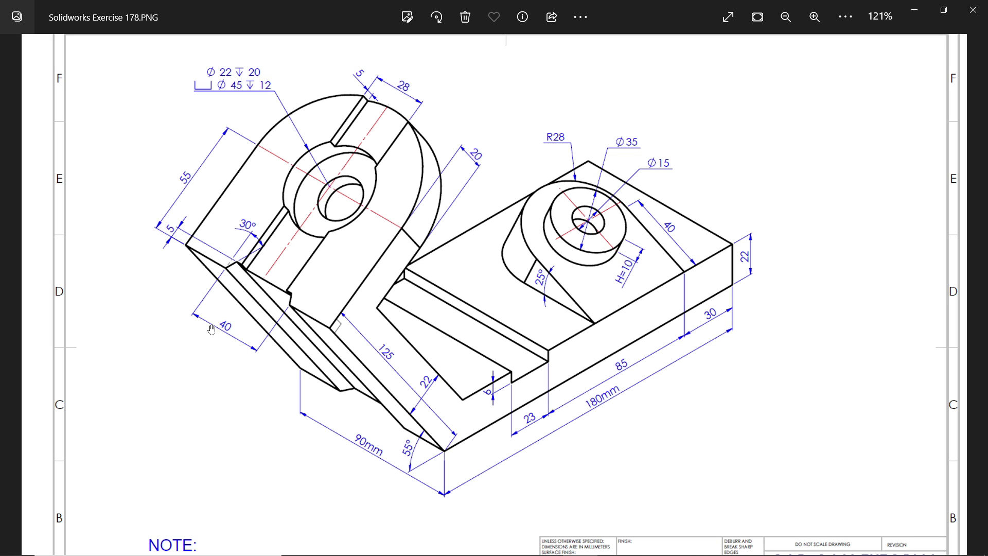
pyautogui.click(916, 11)
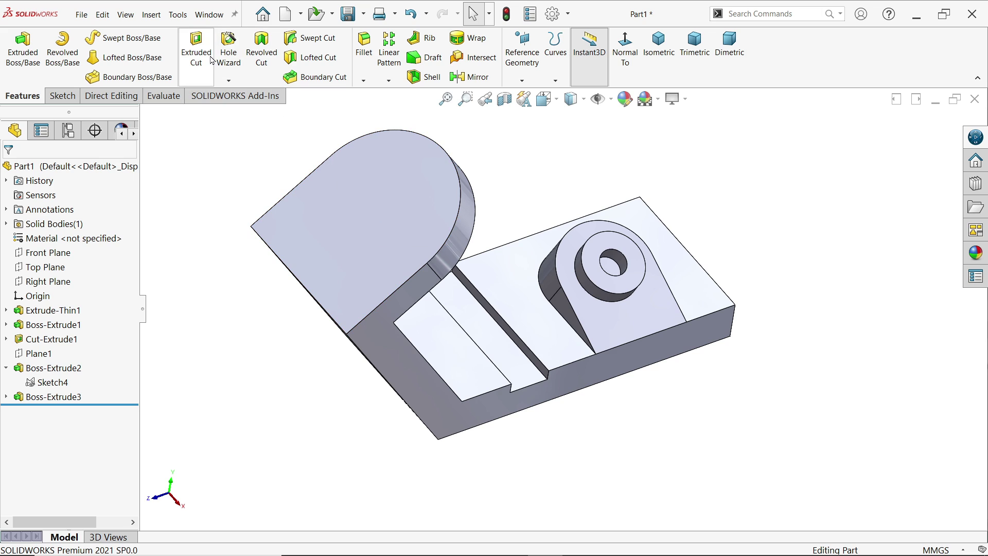
pyautogui.click(229, 52)
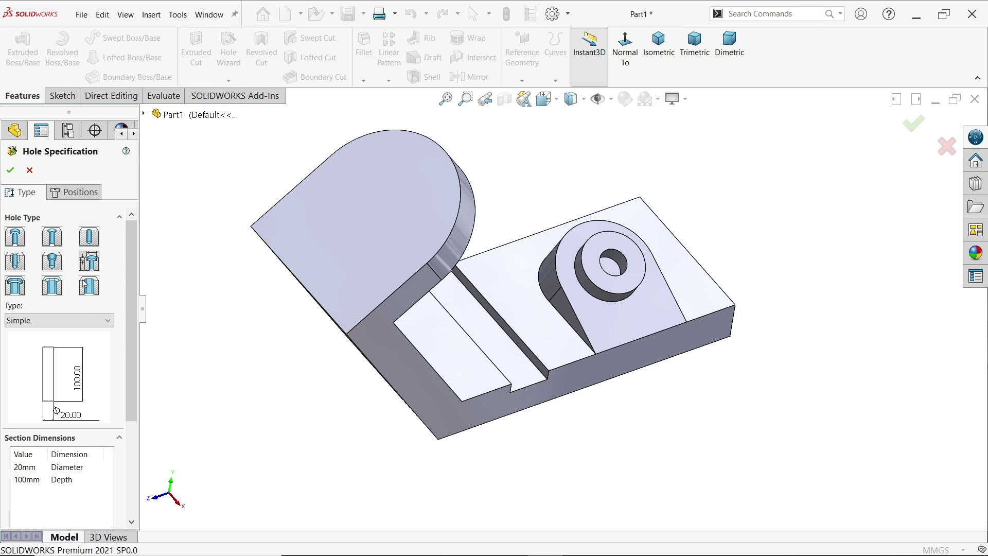
# Set the hole type to Counterbored with a 22 mm diameter
pyautogui.click(36, 321)
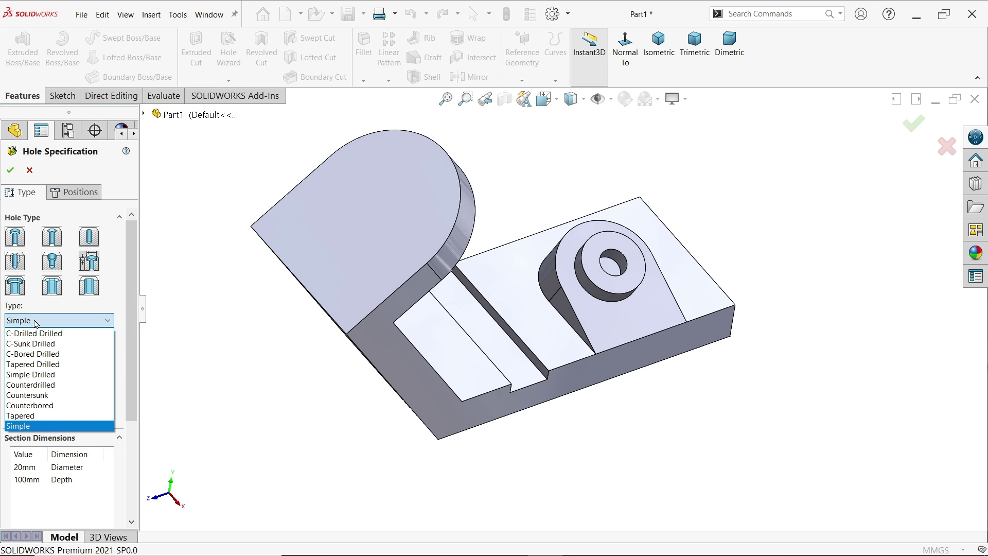
pyautogui.click(30, 405)
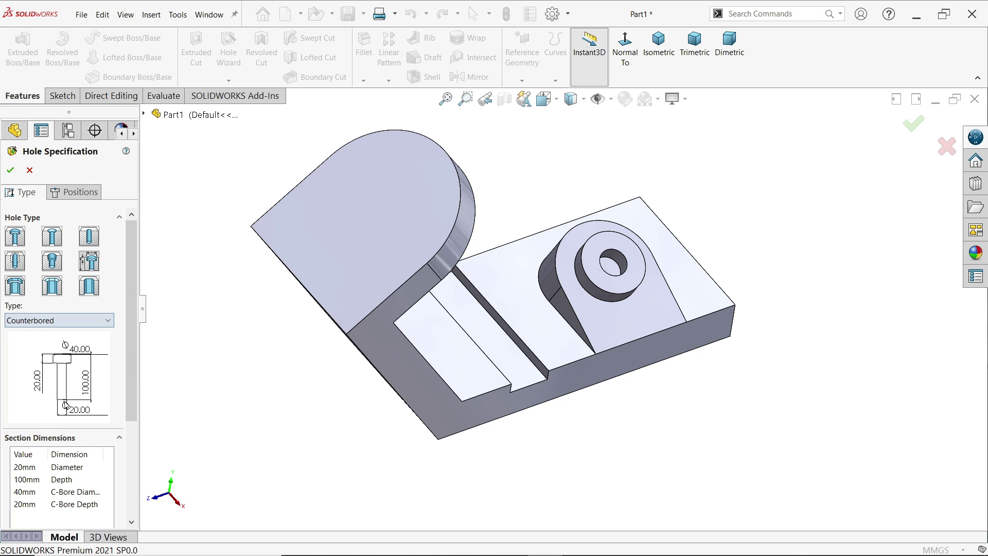
pyautogui.scroll(-3, 132, 379)
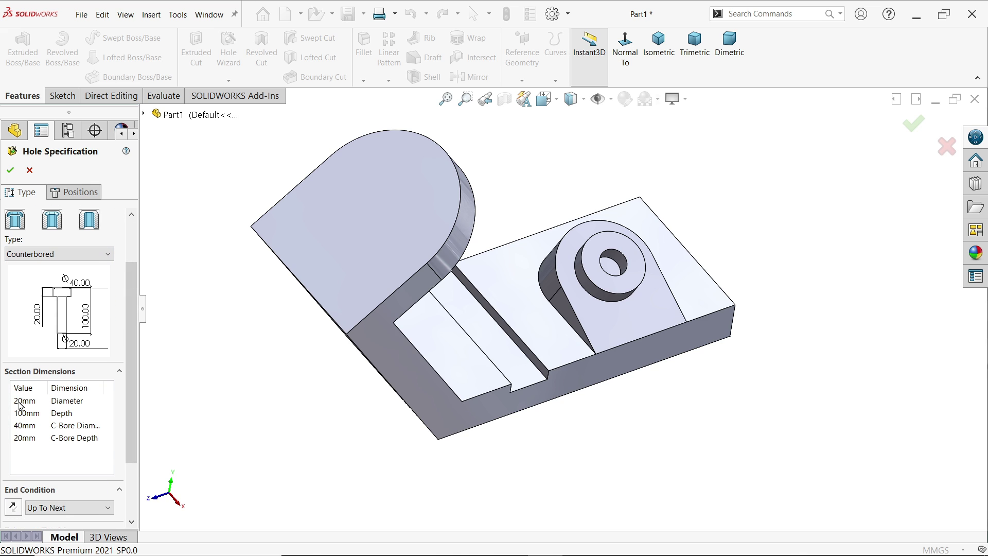
pyautogui.doubleClick(19, 402)
pyautogui.write('22')
pyautogui.press('Return')
pyautogui.scroll(-2, 66, 477)
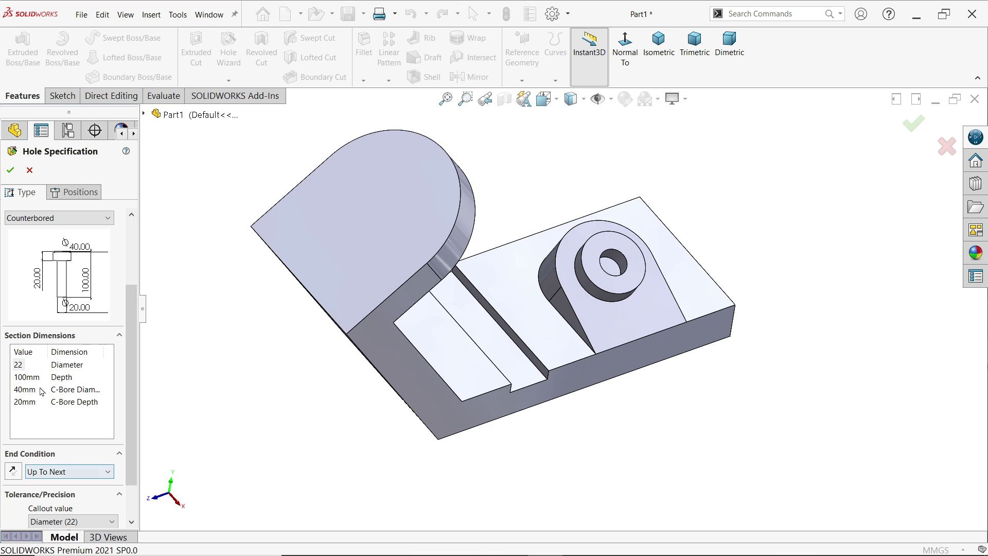
# Set the counterbore diameter to 45 mm and the counterbore depth to 12 mm
pyautogui.doubleClick(25, 379)
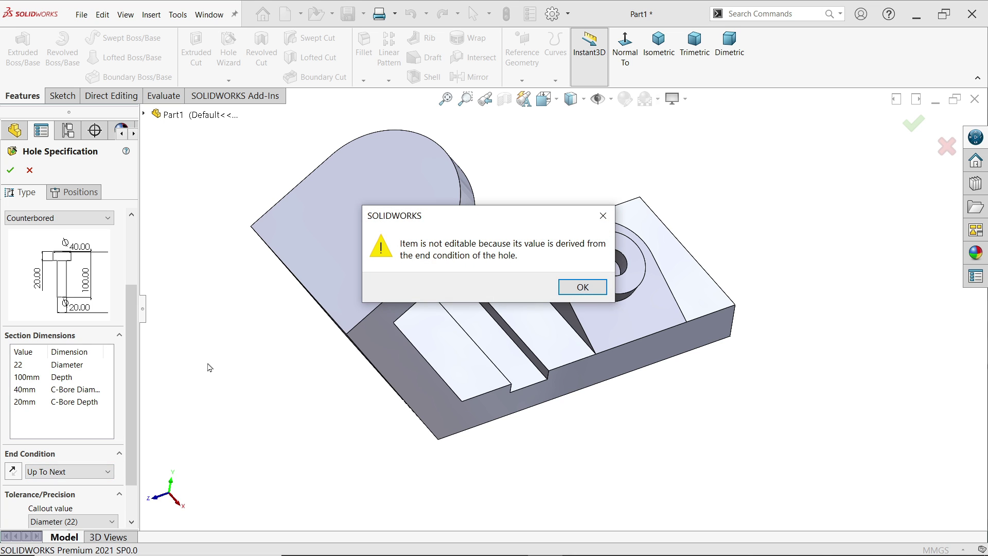
pyautogui.click(582, 291)
pyautogui.doubleClick(19, 391)
pyautogui.write('45')
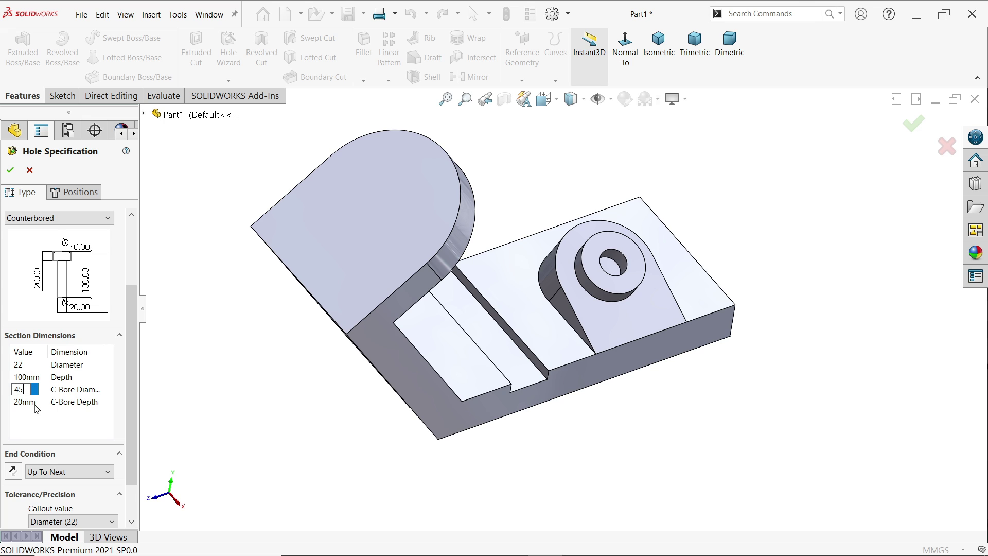
pyautogui.doubleClick(23, 403)
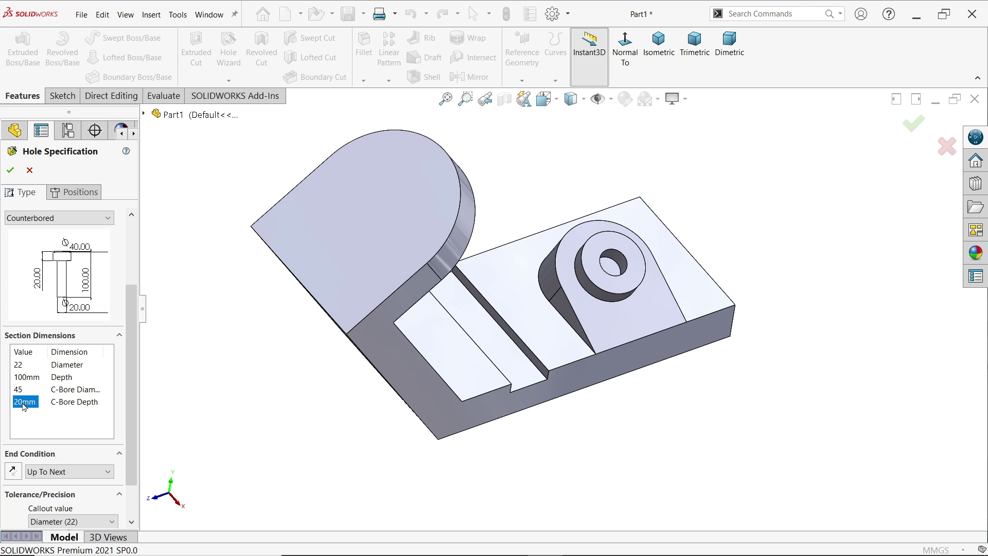
pyautogui.click(23, 402)
pyautogui.write('12')
pyautogui.press('Return')
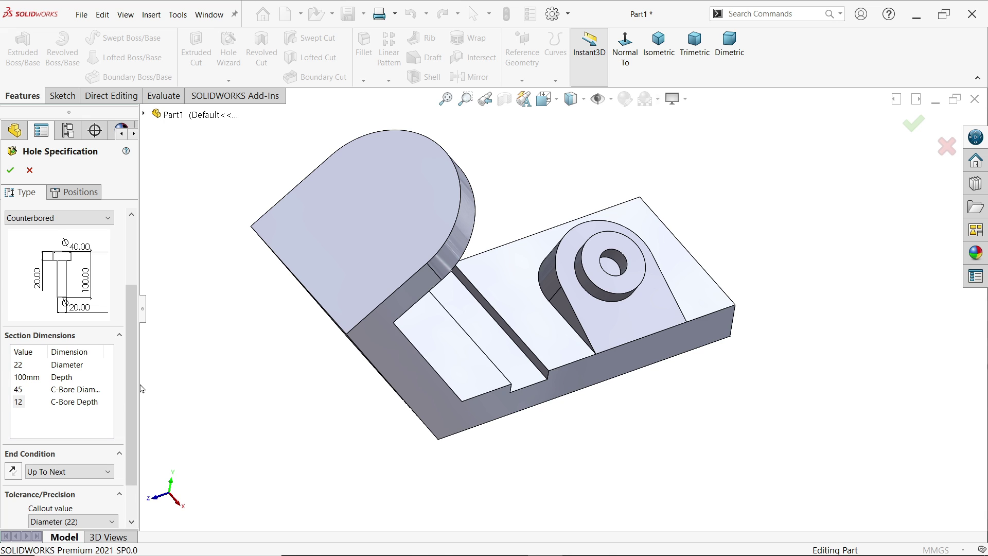
pyautogui.scroll(-3, 133, 412)
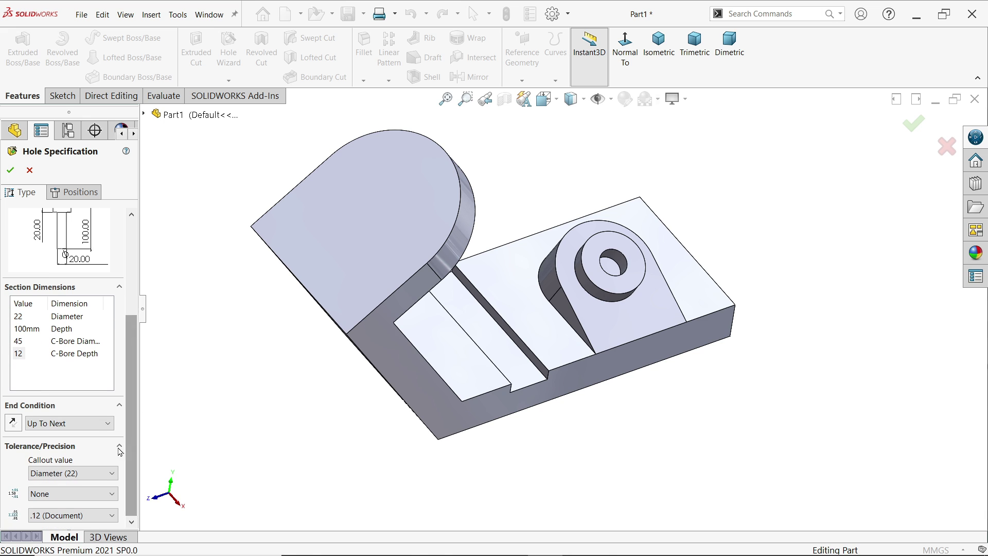
pyautogui.scroll(5, 135, 444)
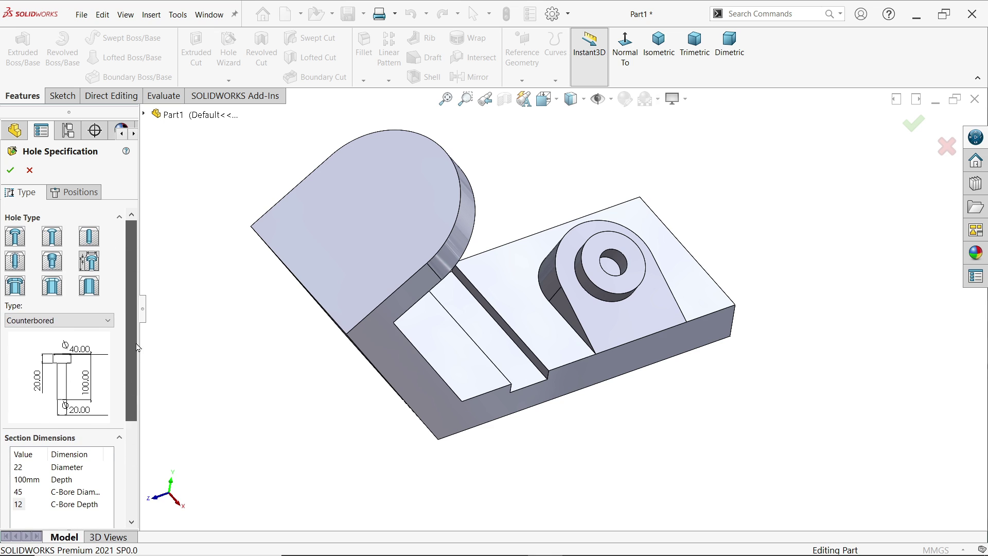
# Place the counterbored hole at the rounded tab's arc centre, creating Hole1
pyautogui.click(83, 194)
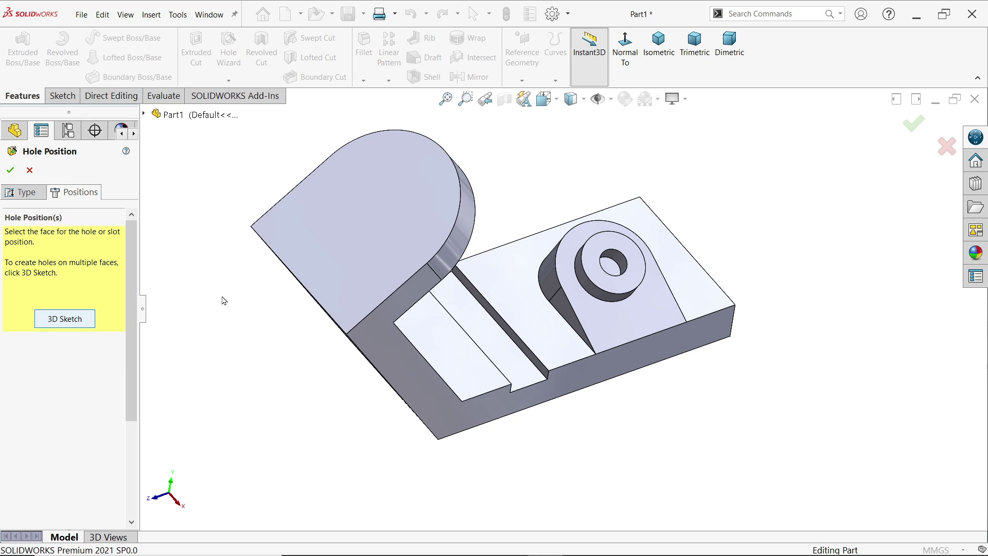
pyautogui.click(390, 231)
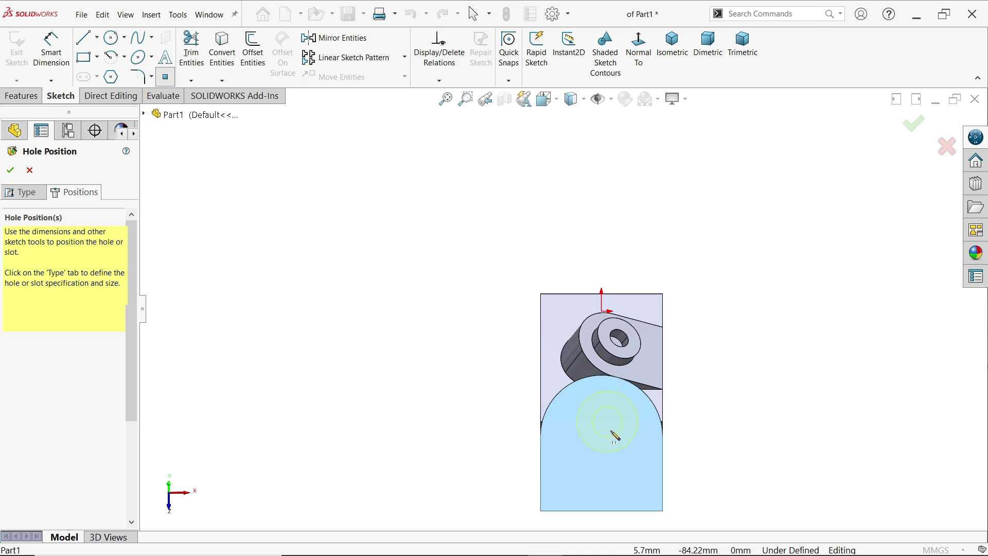
pyautogui.scroll(-5, 615, 437)
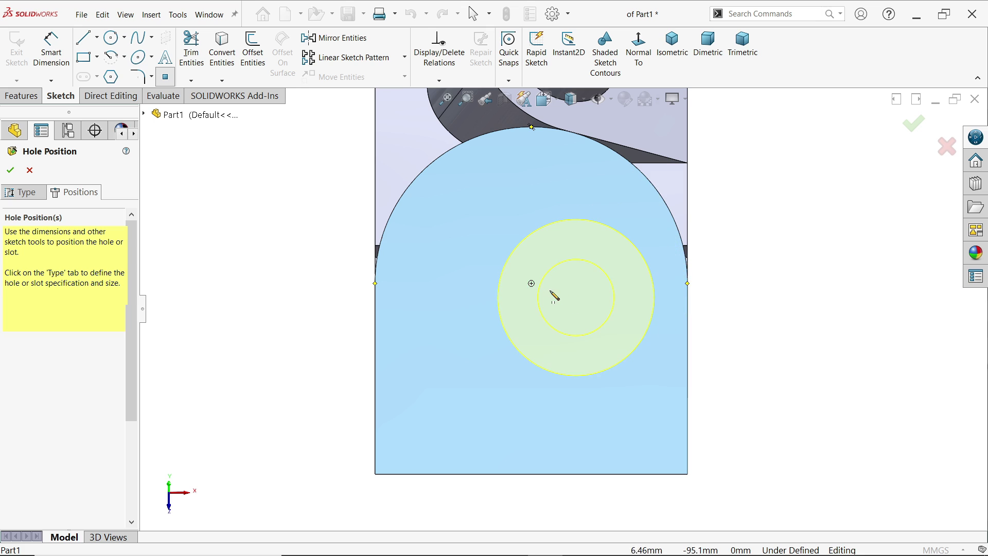
pyautogui.click(531, 283)
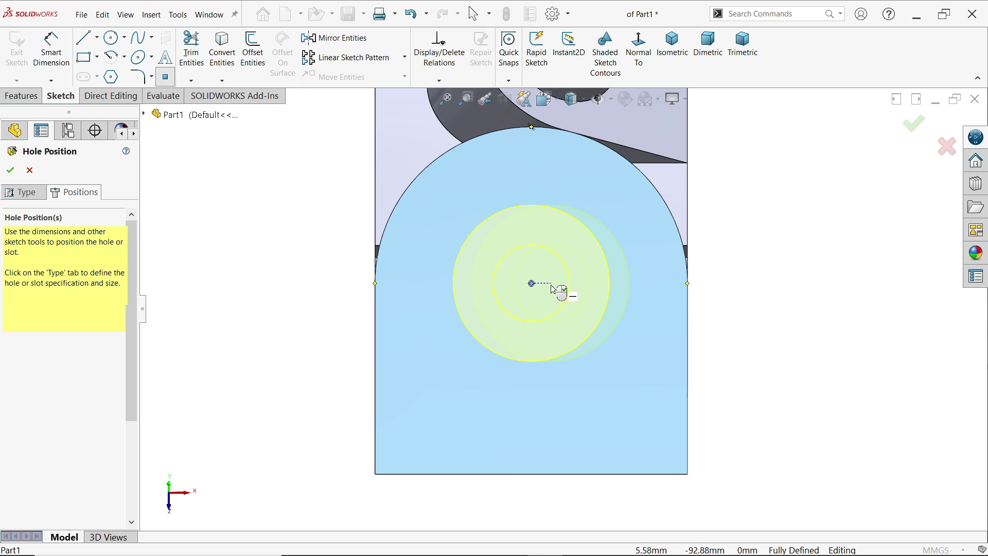
pyautogui.press('Escape')
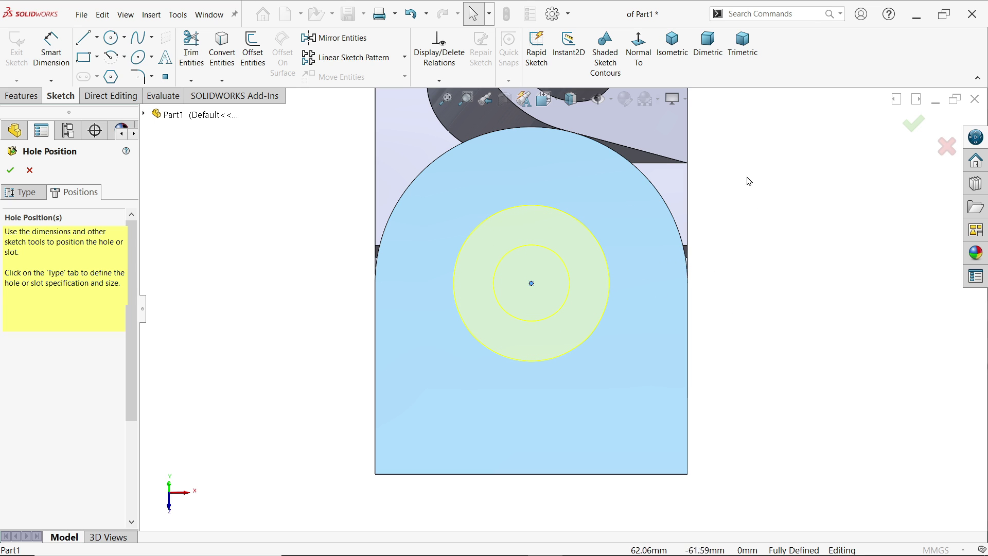
pyautogui.click(673, 51)
pyautogui.scroll(-4, 569, 348)
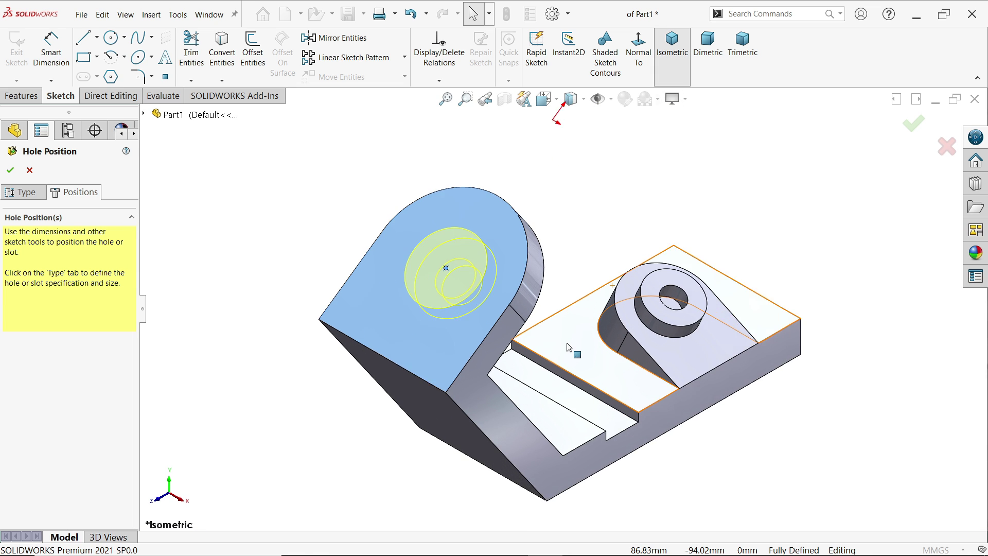
pyautogui.moveTo(567, 337); pyautogui.dragTo(271, 303, button='middle')
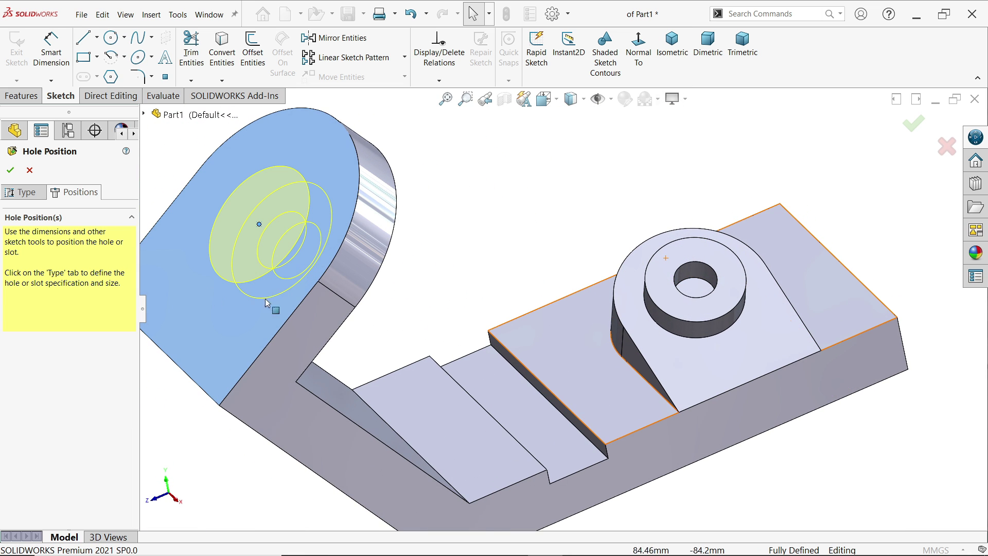
pyautogui.click(10, 170)
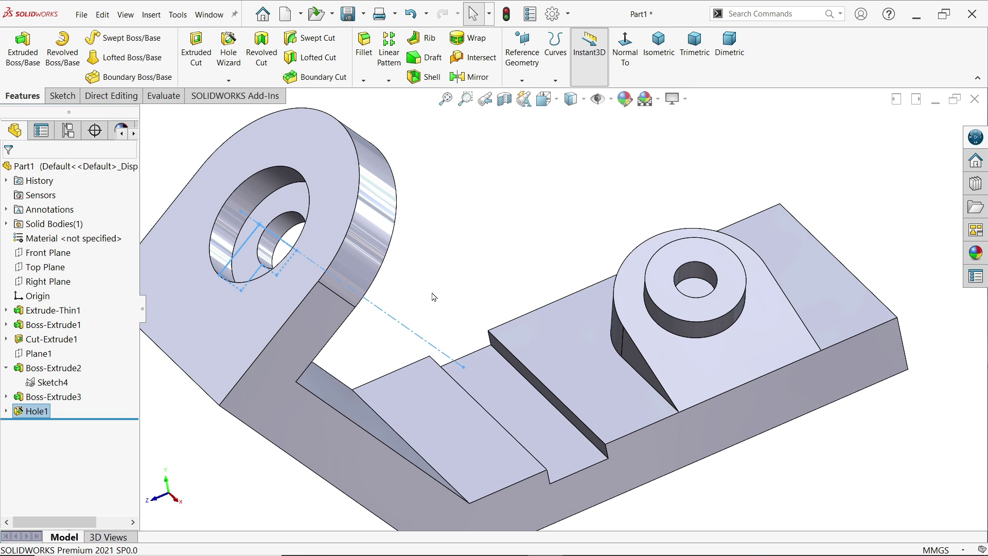
# Open a sketch on the rounded tab face and draw a corner rectangle across it
pyautogui.scroll(3, 474, 321)
pyautogui.moveTo(519, 267)
pyautogui.mouseDown(button='middle')
pyautogui.moveTo(545, 262)
pyautogui.moveTo(553, 286)
pyautogui.mouseUp(button='middle')
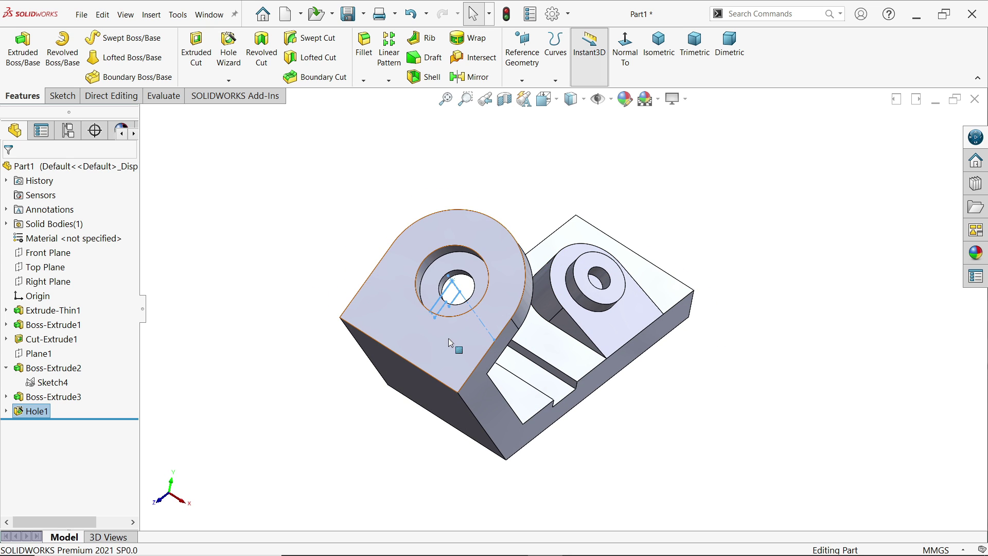
pyautogui.click(467, 325)
pyautogui.click(495, 309)
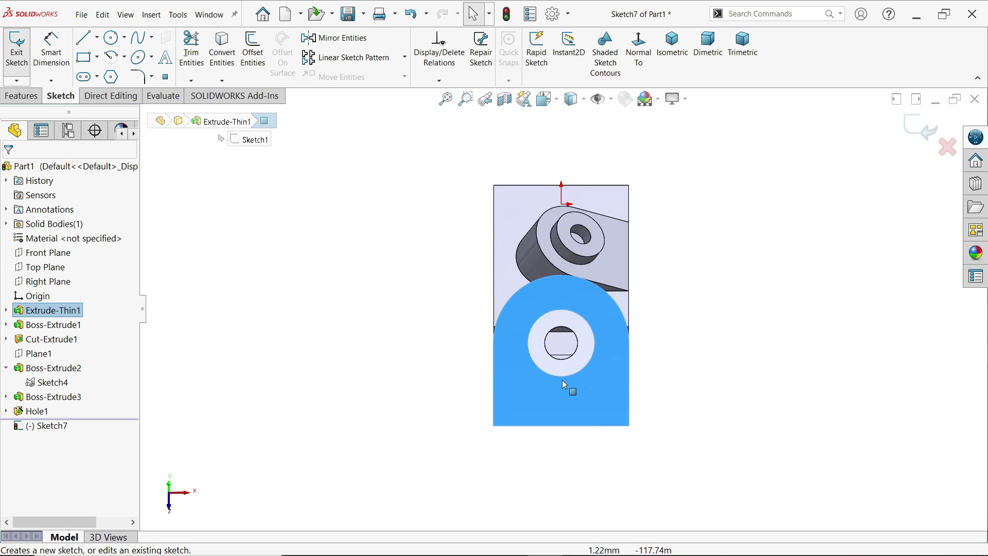
pyautogui.click(96, 57)
pyautogui.click(111, 73)
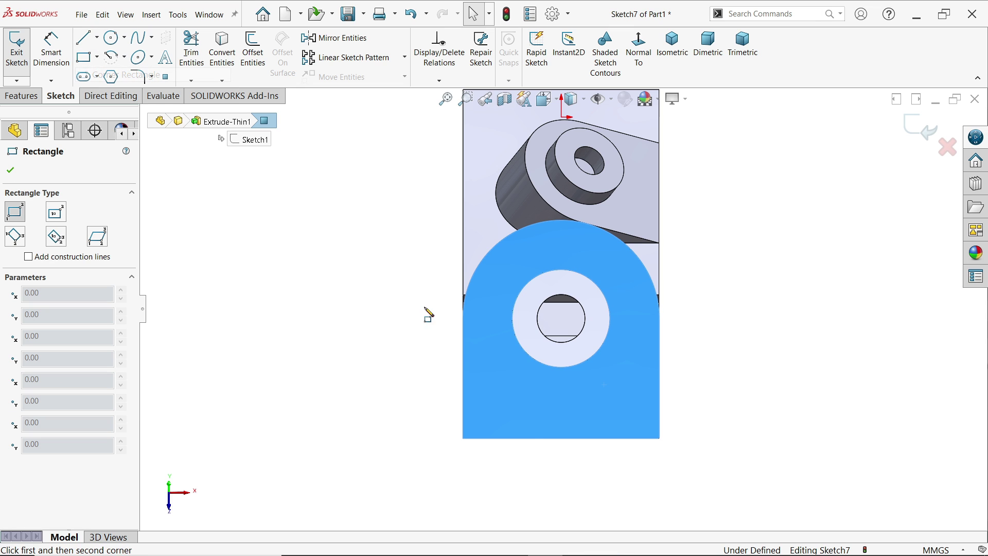
pyautogui.click(517, 438)
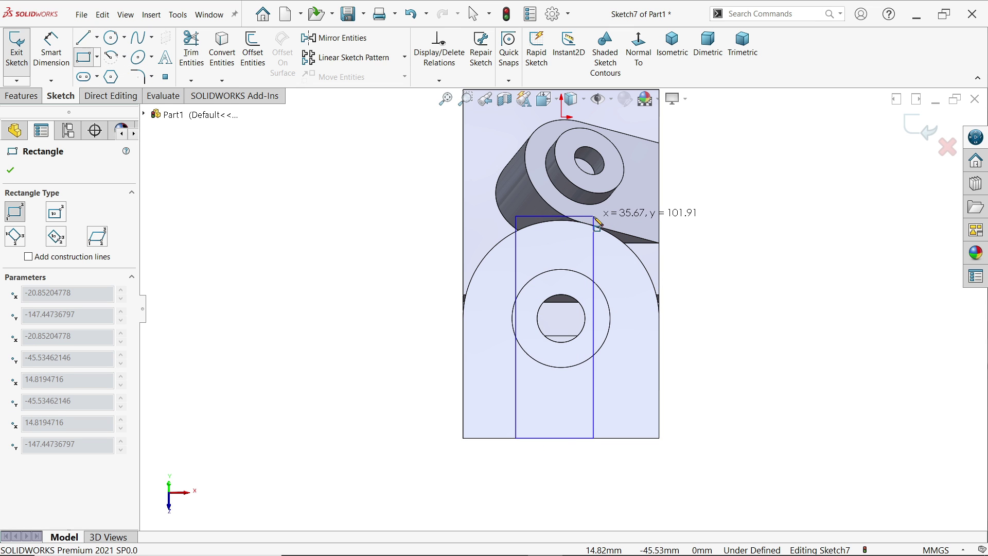
pyautogui.click(593, 216)
pyautogui.rightClick(741, 218)
pyautogui.click(767, 220)
pyautogui.scroll(-4, 505, 223)
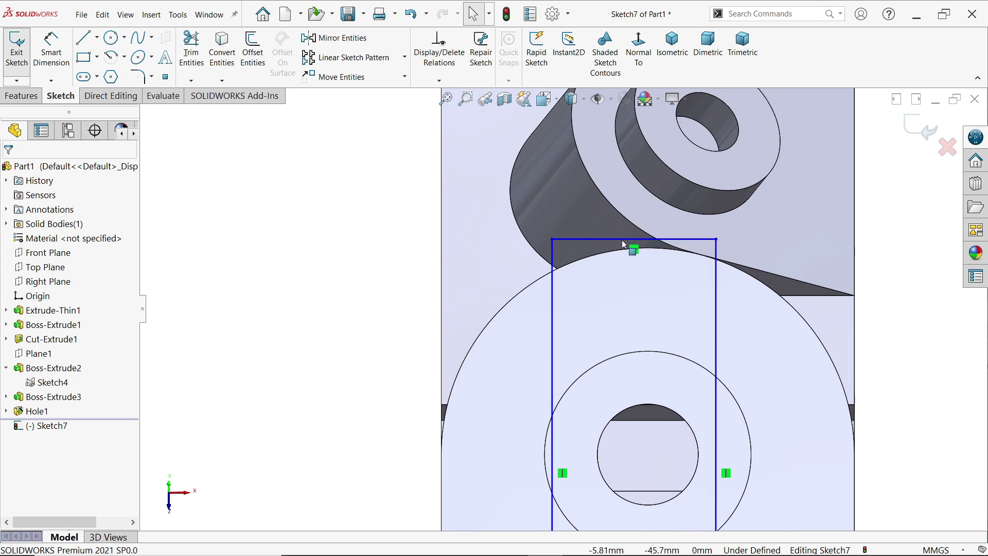
# Make the rectangle's top line tangent to the lug's arc edge
pyautogui.click(658, 239)
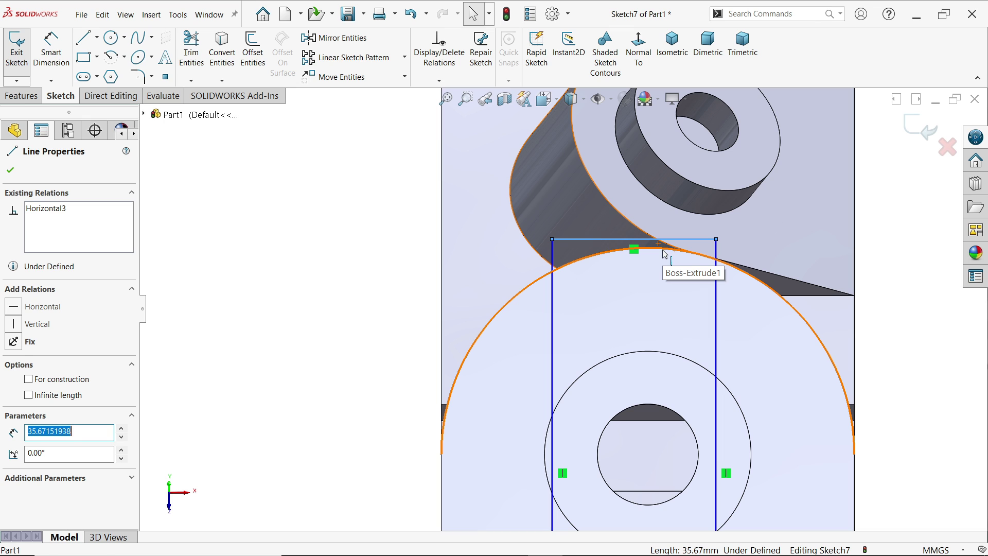
pyautogui.keyDown('ctrl'); pyautogui.click(664, 253); pyautogui.keyUp('ctrl')
pyautogui.click(692, 210)
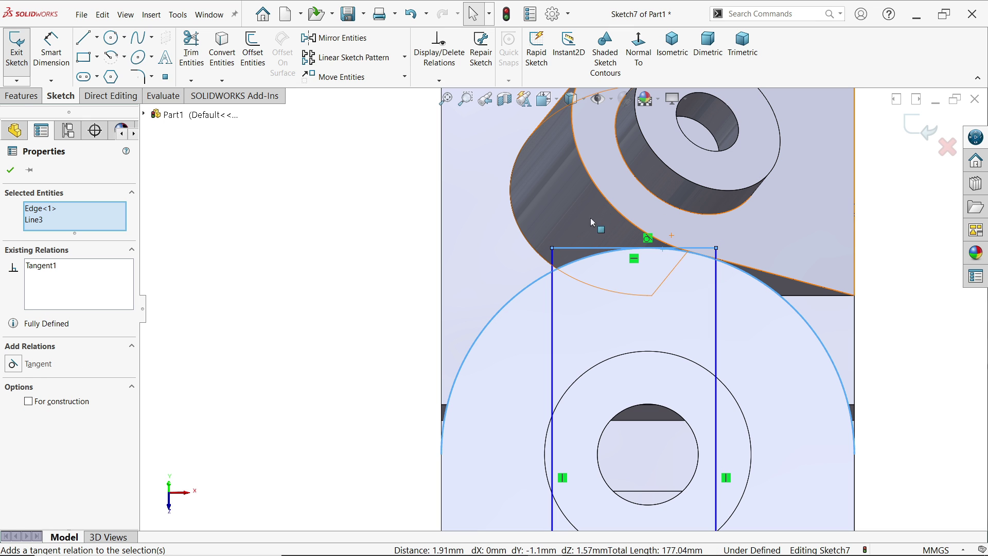
pyautogui.press('f')
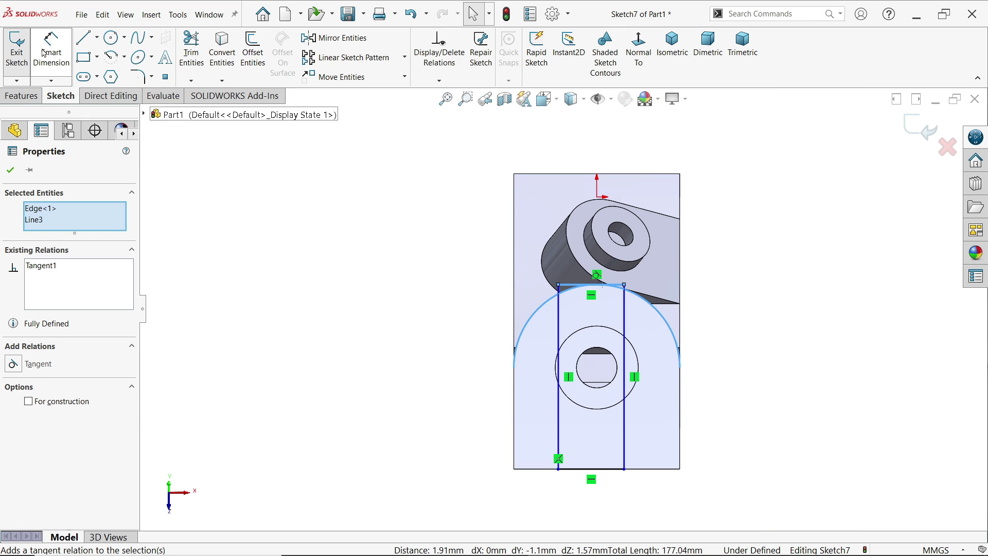
pyautogui.press('Escape')
# Dimension the rectangle's bottom width to 28 mm
pyautogui.click(607, 469)
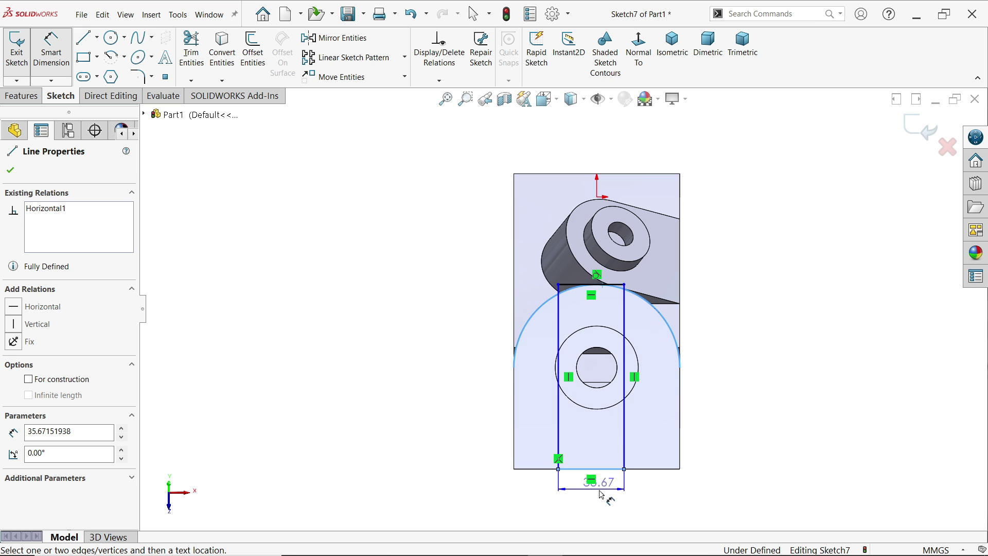
pyautogui.click(601, 493)
pyautogui.write('2')
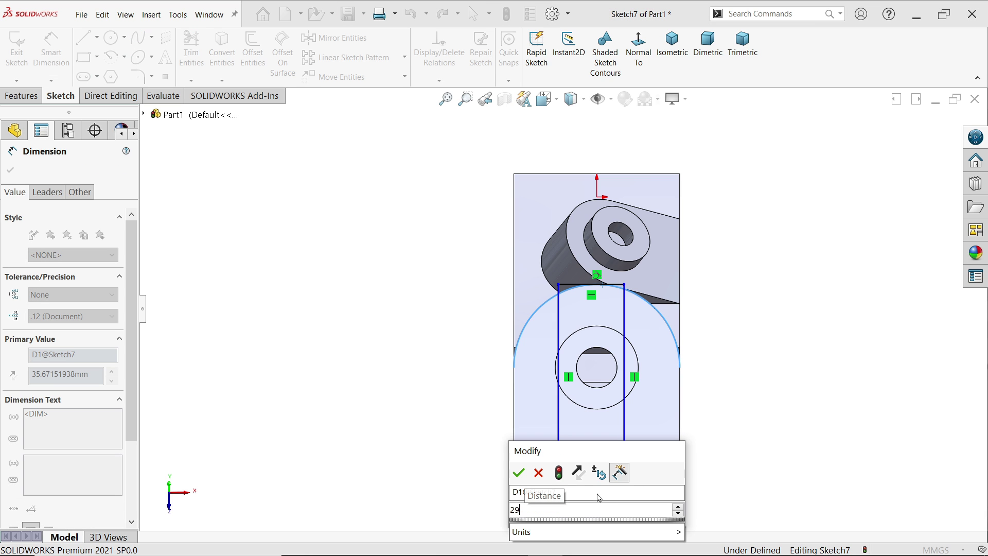
pyautogui.write('8')
pyautogui.press('Return')
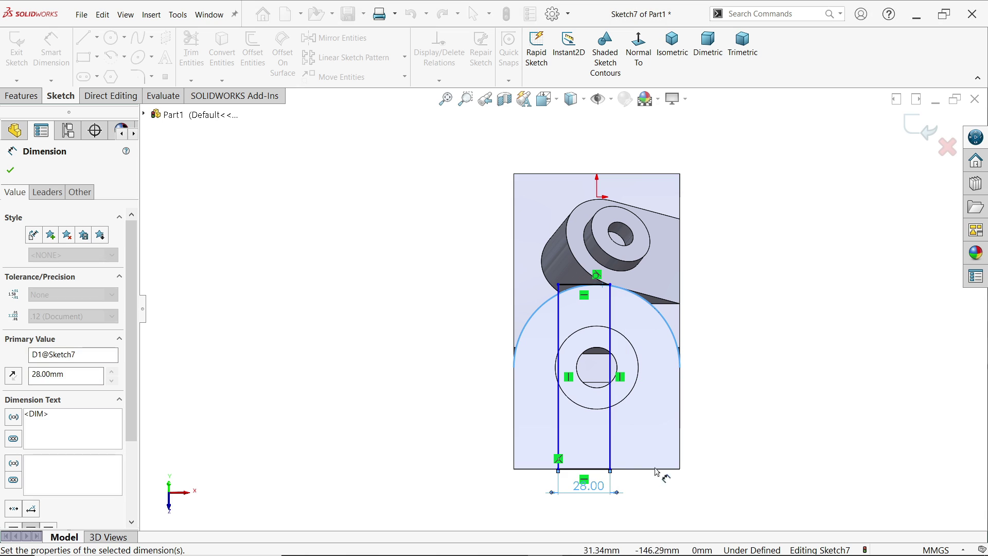
# Switch the Line tool to Centerline
pyautogui.scroll(2, 603, 466)
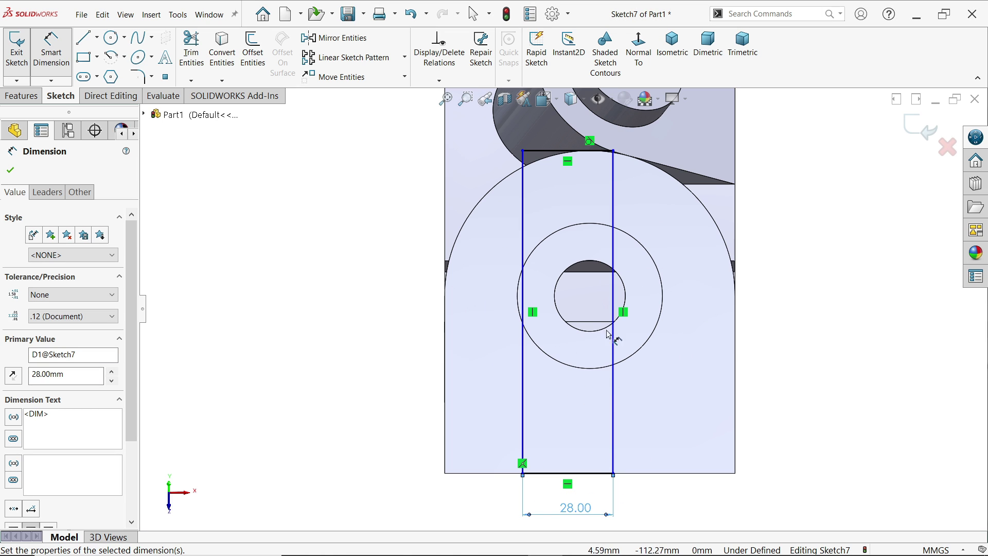
pyautogui.click(98, 38)
pyautogui.click(108, 69)
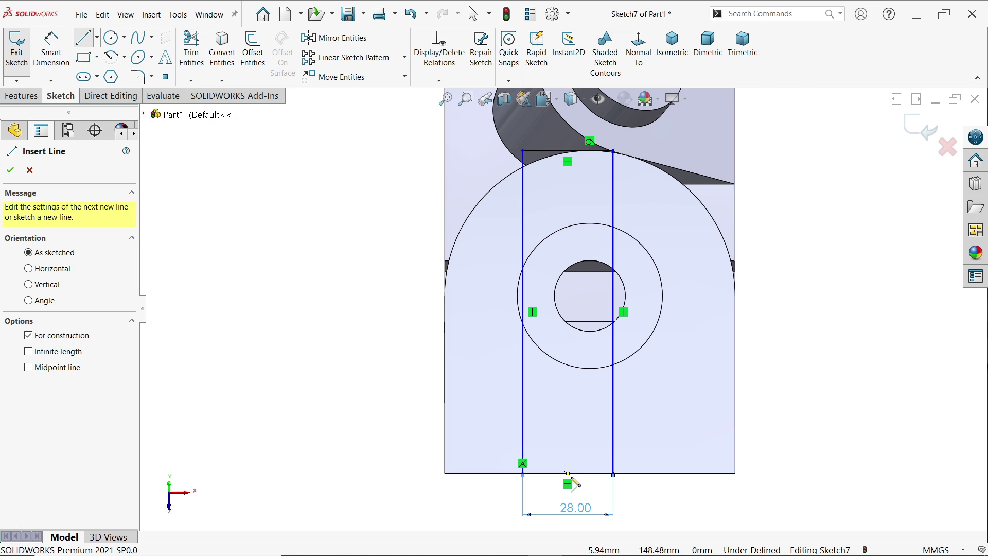
# Draw a construction centerline from the bottom edge midpoint up to the hole centre
pyautogui.scroll(2, 568, 473)
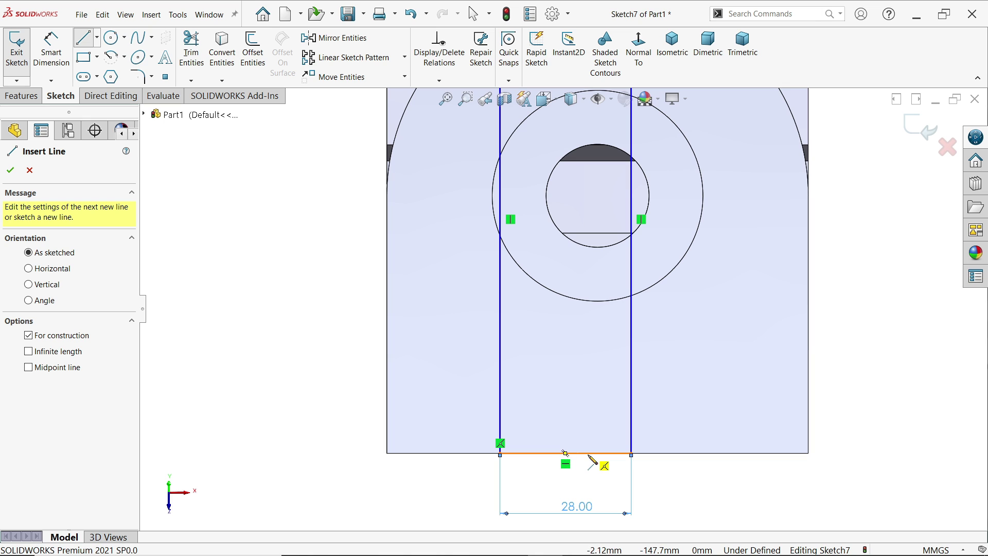
pyautogui.click(564, 453)
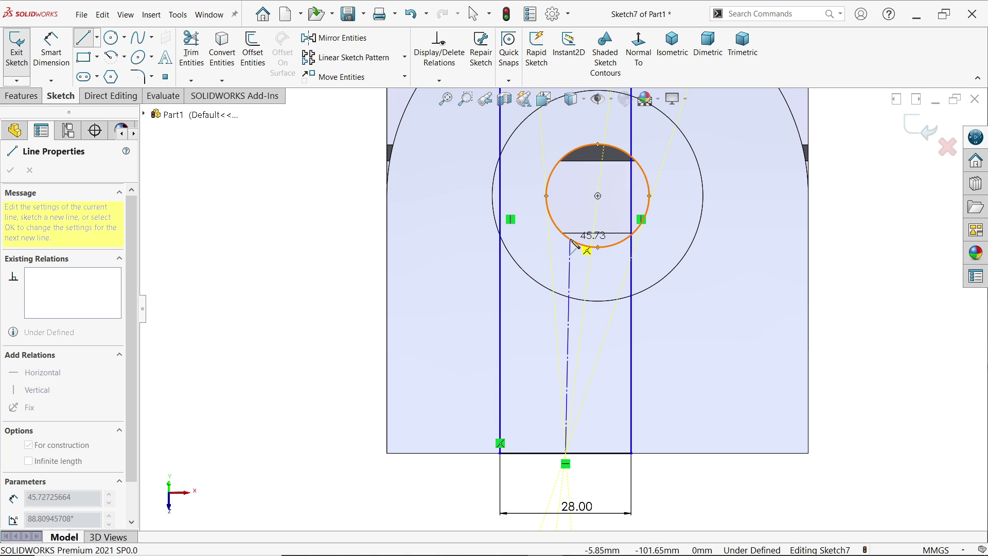
pyautogui.click(599, 196)
pyautogui.rightClick(682, 223)
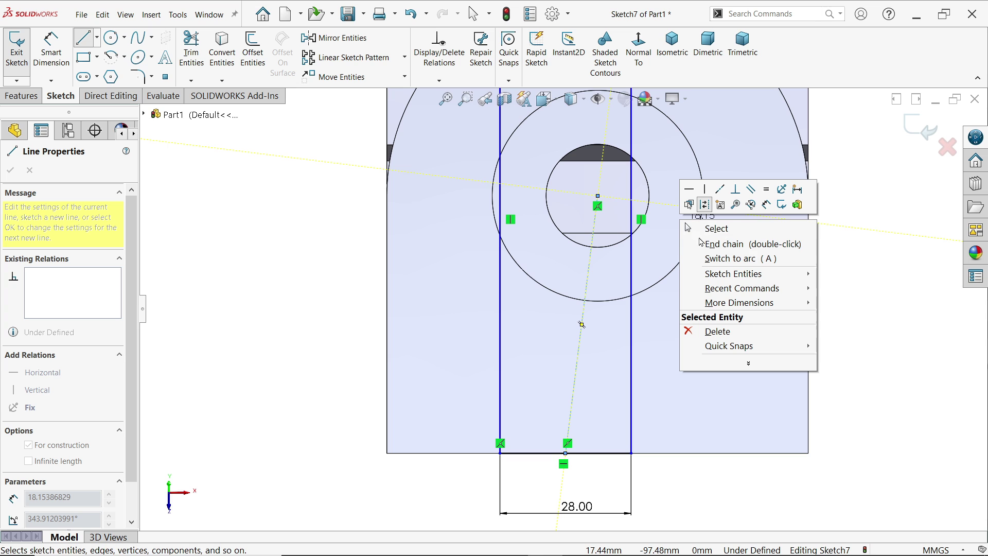
pyautogui.click(707, 227)
# Make the centerline vertical and switch to isometric view
pyautogui.click(590, 283)
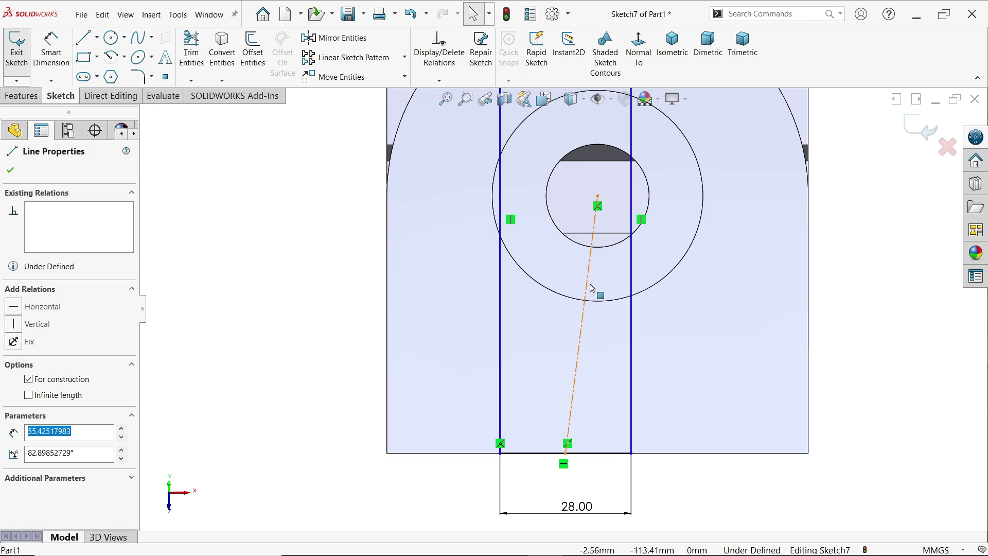
pyautogui.click(634, 254)
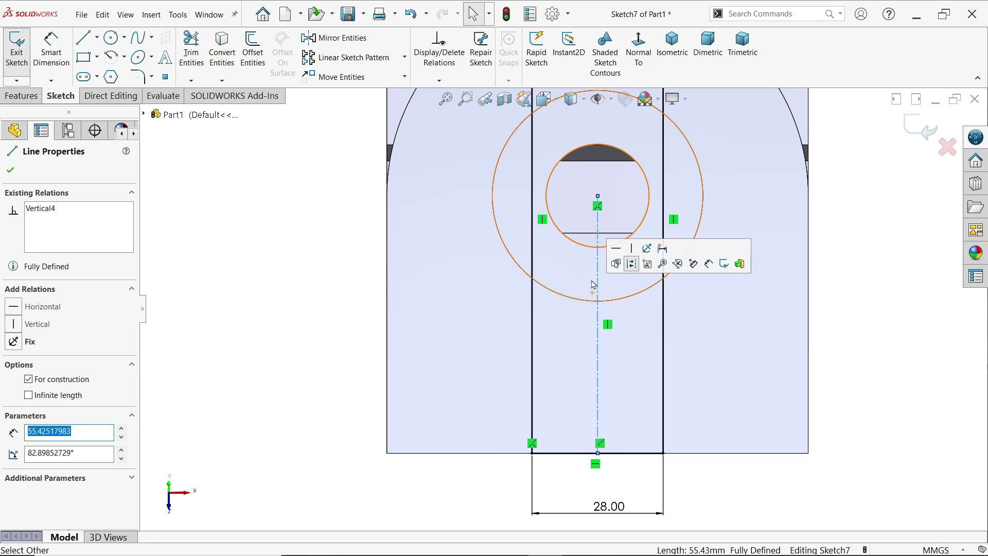
pyautogui.click(247, 293)
pyautogui.scroll(3, 566, 304)
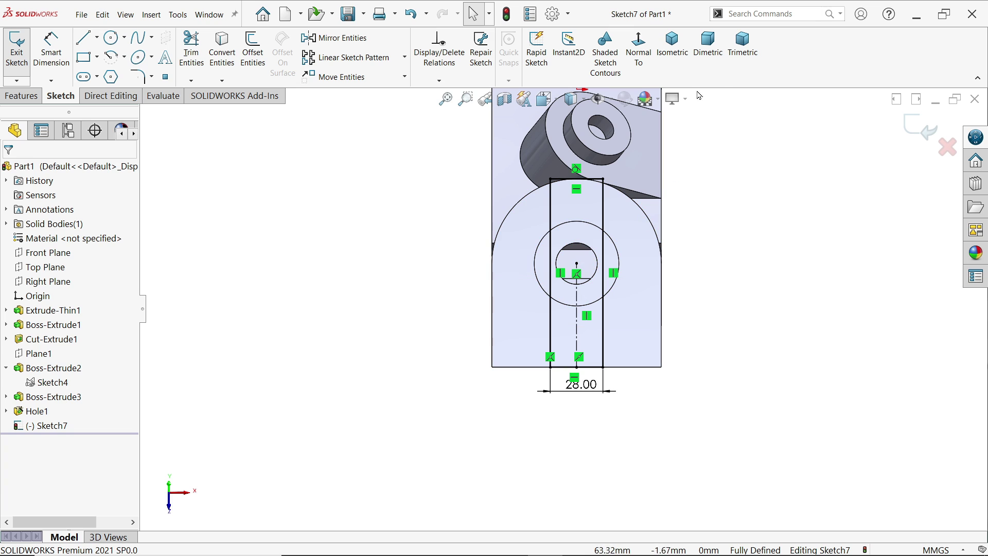
pyautogui.click(675, 61)
pyautogui.scroll(-5, 530, 299)
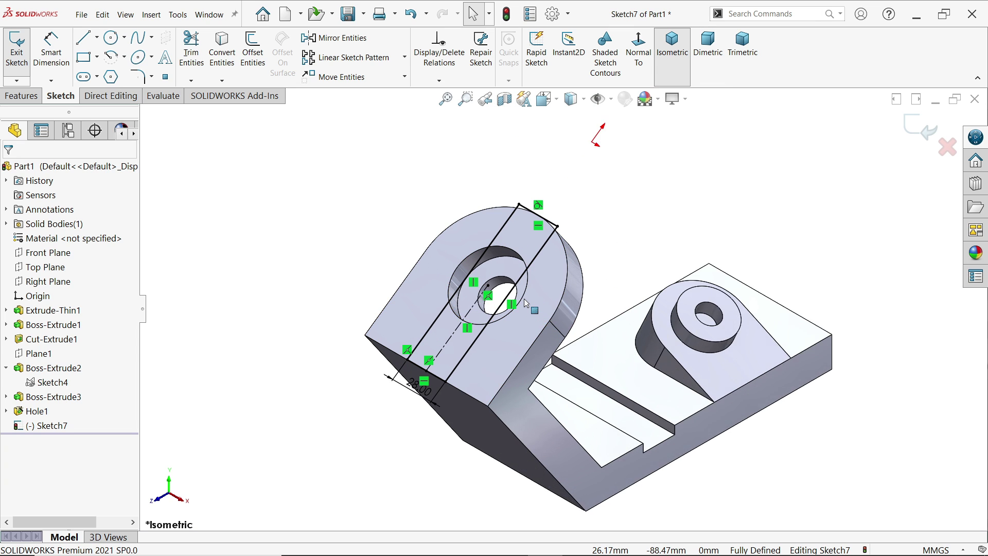
pyautogui.click(21, 95)
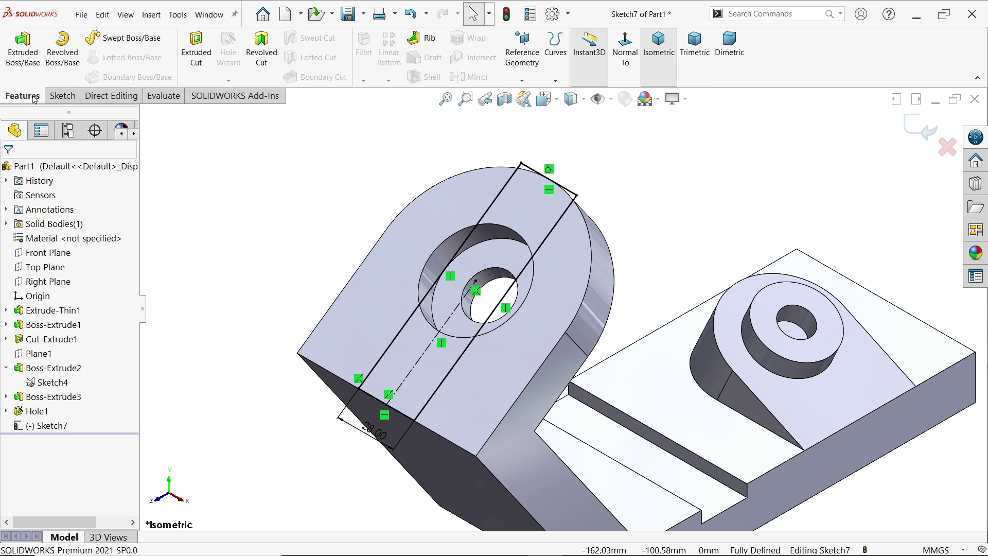
# Cut the 28 mm strip 5 mm deep into the lug with a Blind extruded cut
pyautogui.click(196, 57)
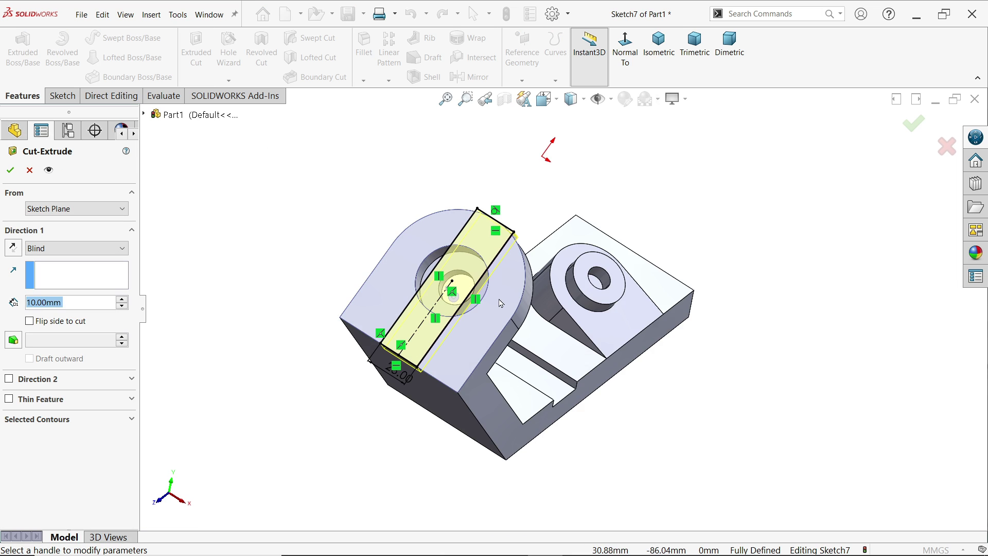
pyautogui.click(44, 254)
pyautogui.click(57, 270)
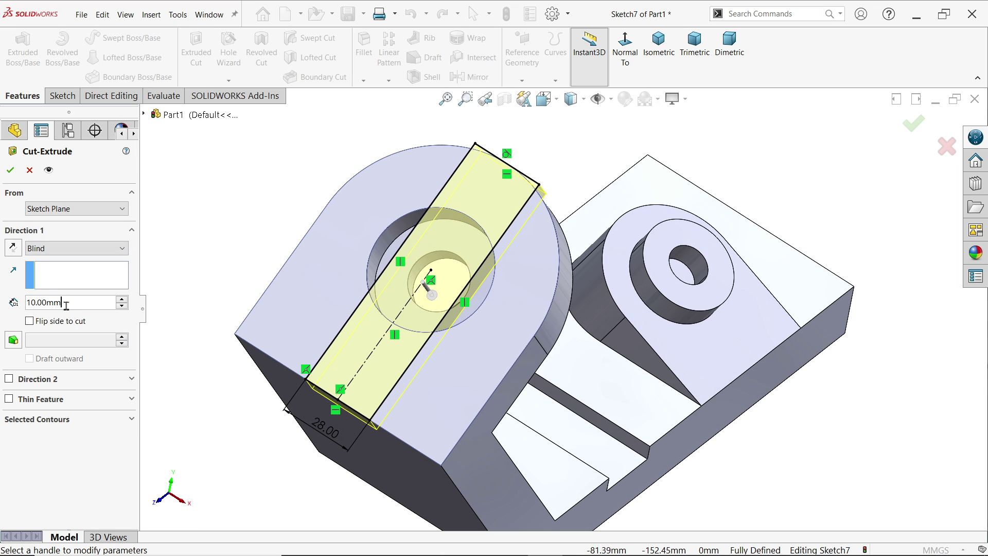
pyautogui.write('5')
pyautogui.press('Return')
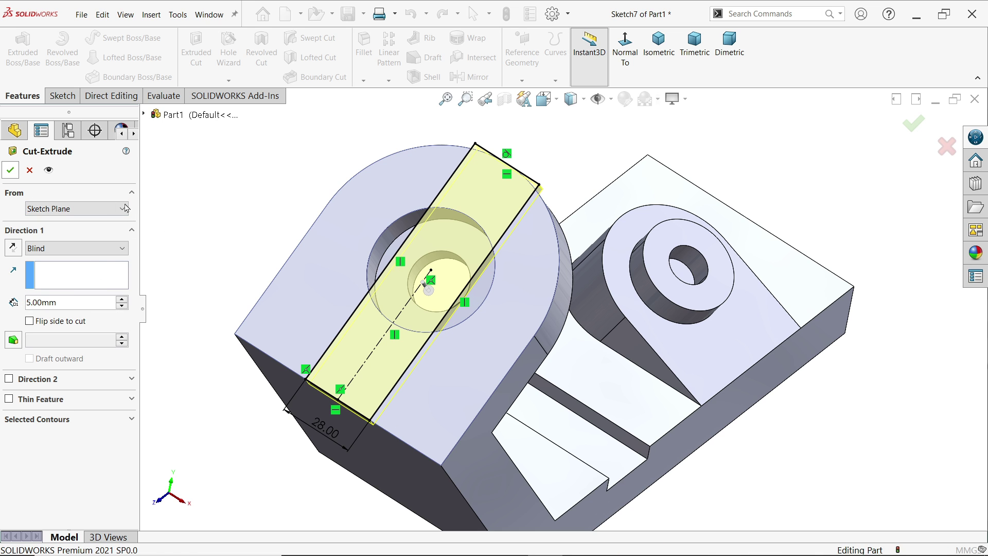
pyautogui.click(11, 170)
# Start a new sketch on the base's flat face
pyautogui.moveTo(247, 224); pyautogui.dragTo(289, 238, button='middle')
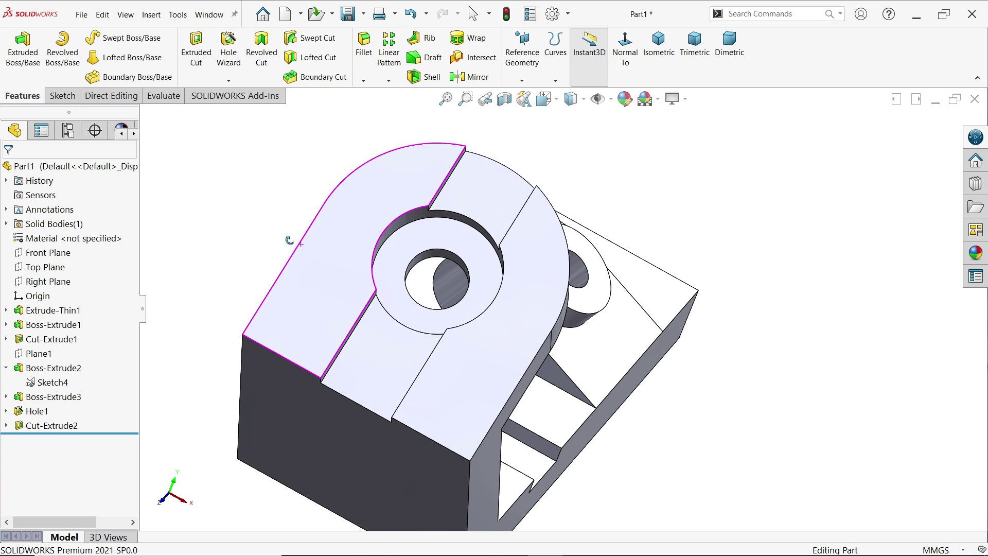
pyautogui.click(324, 342)
pyautogui.click(466, 308)
pyautogui.scroll(-5, 572, 426)
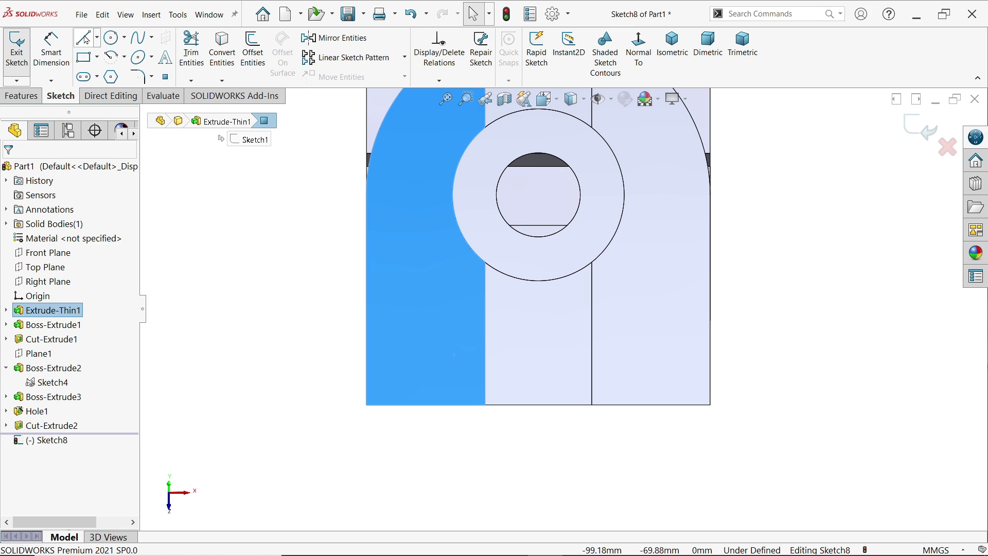
# Draw the trapezoid's four sides along the face's bottom edge
pyautogui.click(84, 37)
pyautogui.scroll(-2, 594, 388)
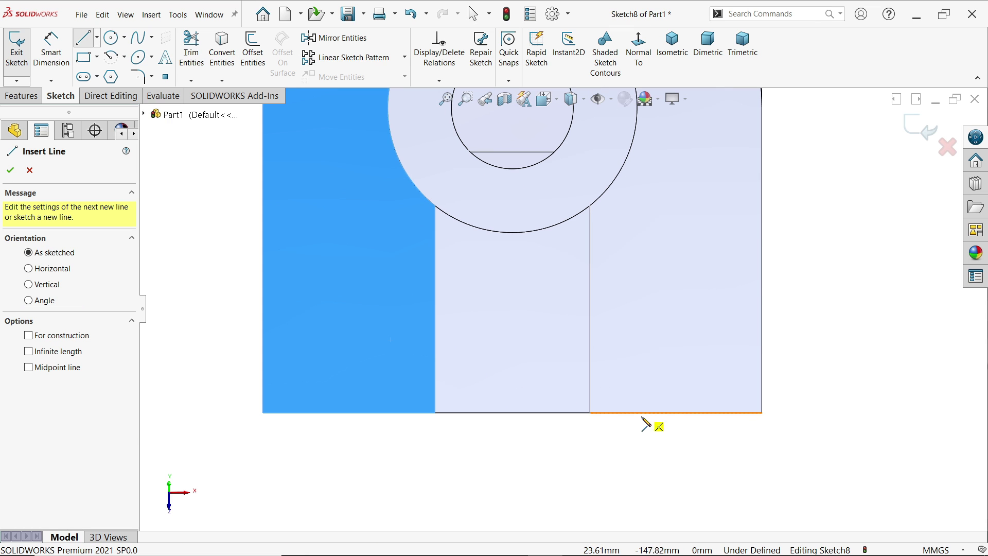
pyautogui.click(676, 412)
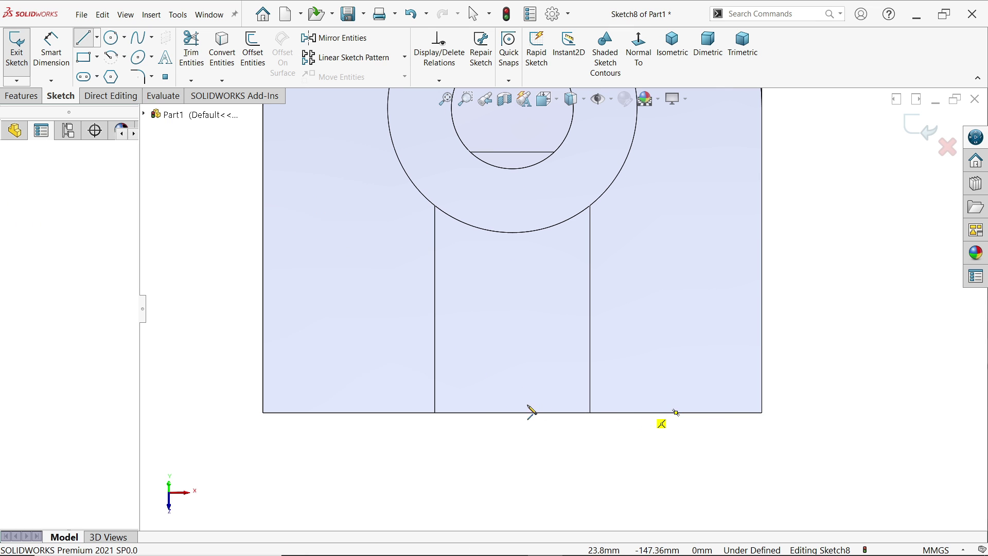
pyautogui.click(384, 412)
pyautogui.click(411, 385)
pyautogui.click(618, 385)
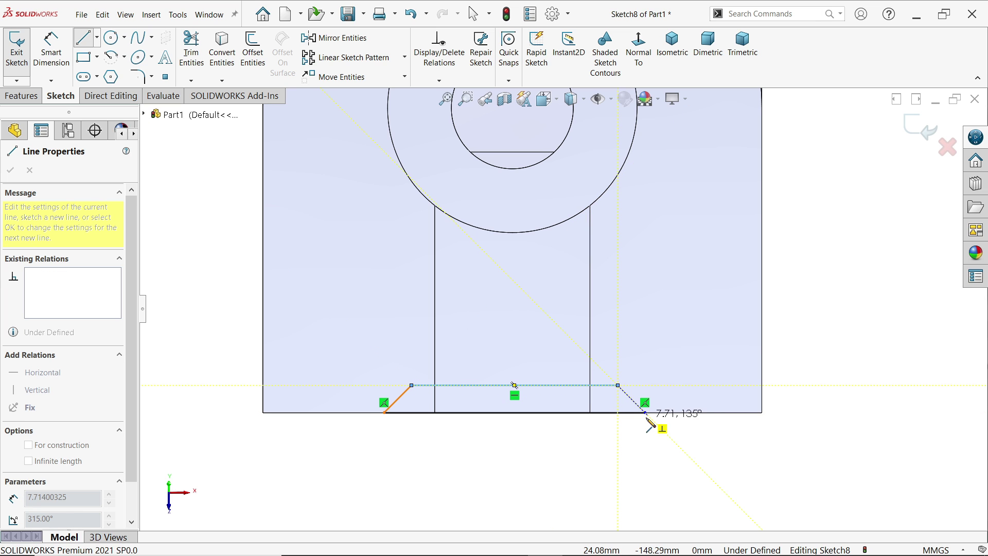
pyautogui.click(645, 412)
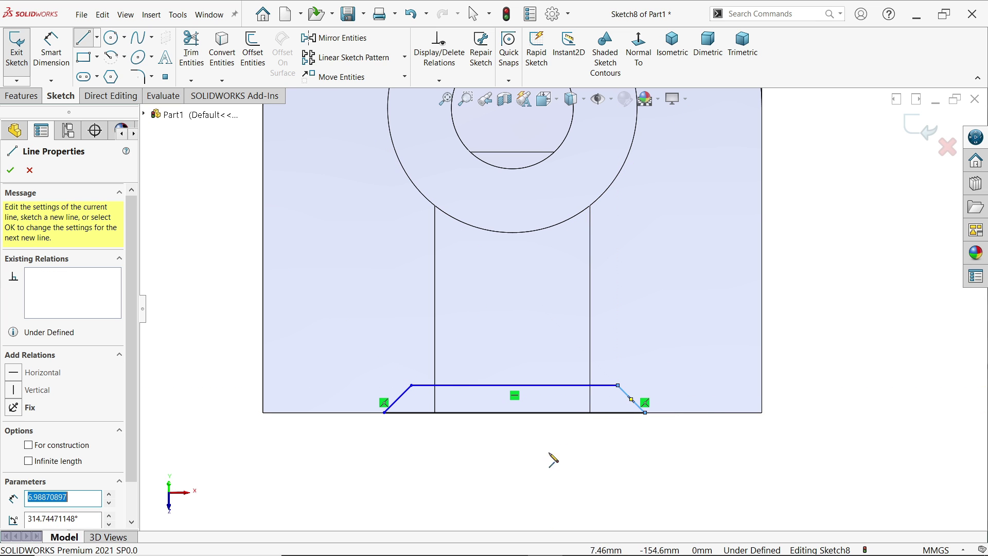
# Draw a line from the bottom edge midpoint up to the hole centre
pyautogui.click(515, 412)
pyautogui.scroll(1, 523, 241)
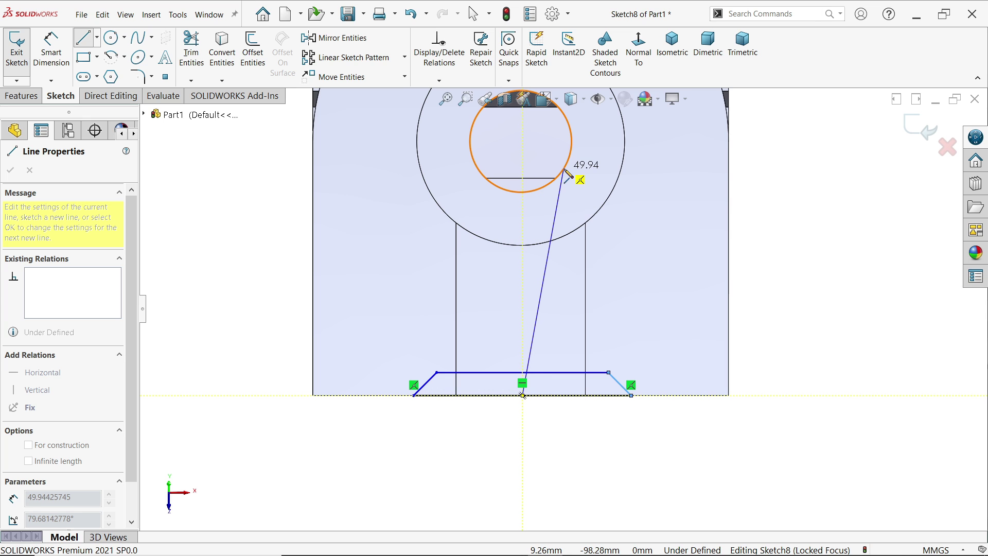
pyautogui.scroll(-3, 568, 174)
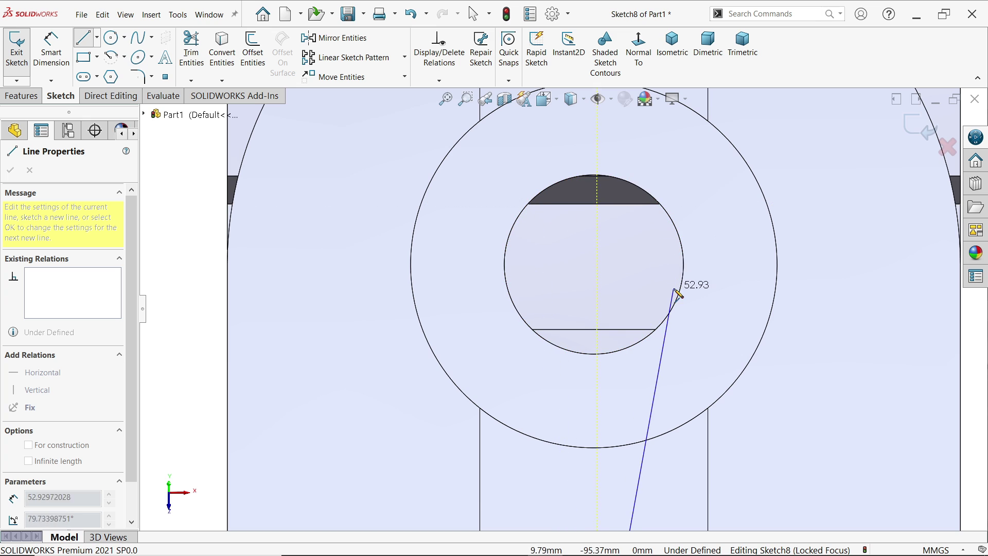
pyautogui.click(594, 265)
pyautogui.press('Escape')
pyautogui.press('Escape')
pyautogui.scroll(2, 580, 450)
pyautogui.scroll(-1, 580, 451)
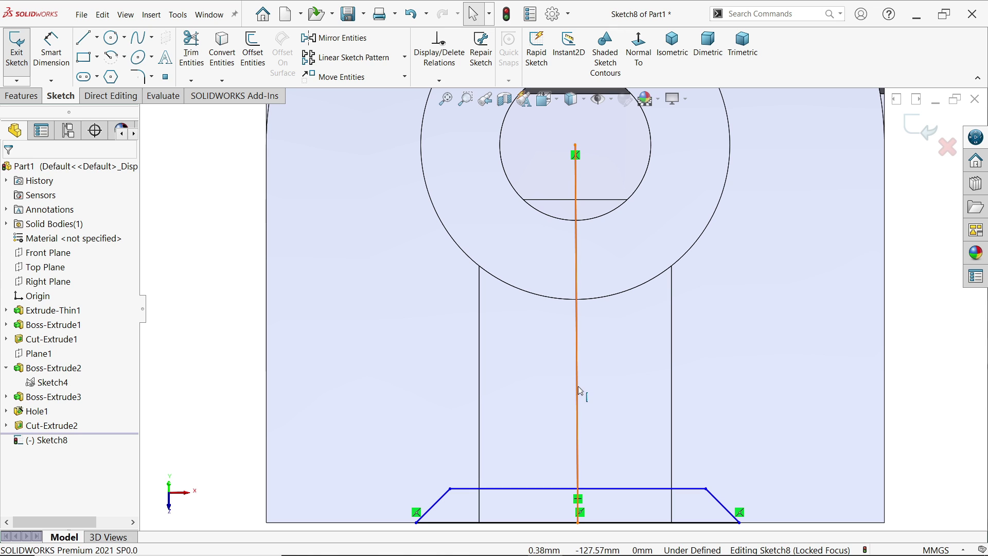
# Convert the middle line into a vertical construction centerline
pyautogui.click(578, 391)
pyautogui.click(625, 357)
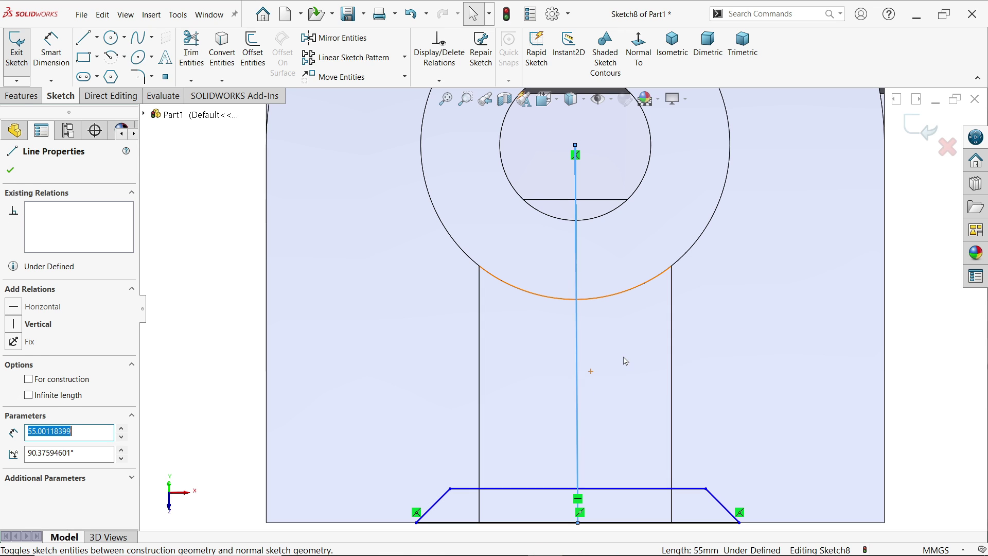
pyautogui.scroll(2, 597, 394)
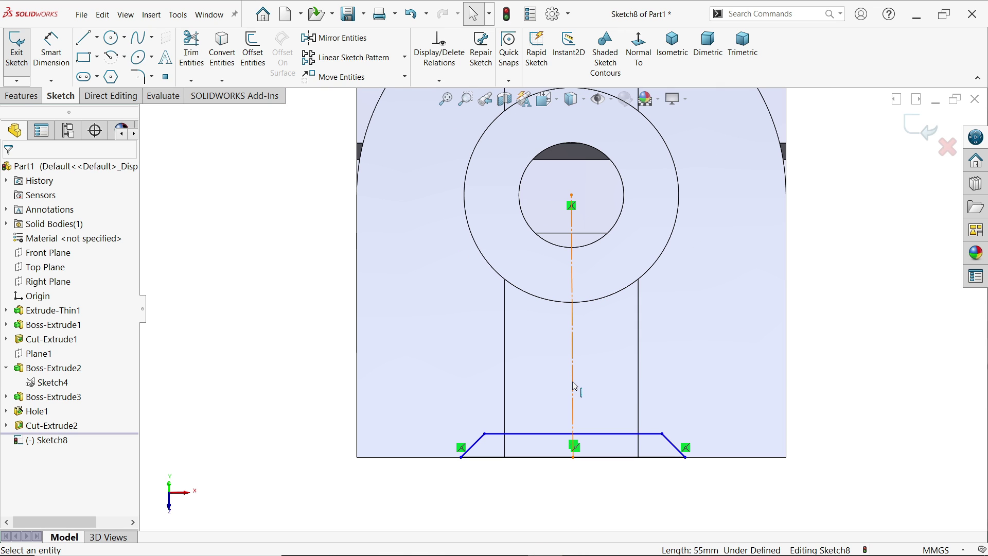
pyautogui.click(574, 388)
pyautogui.click(619, 344)
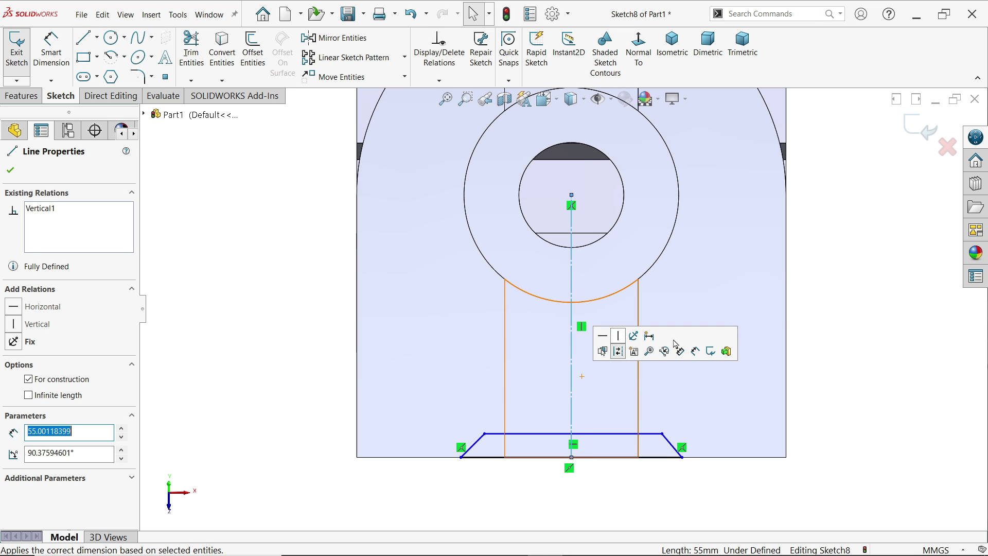
pyautogui.click(824, 343)
pyautogui.scroll(-3, 616, 438)
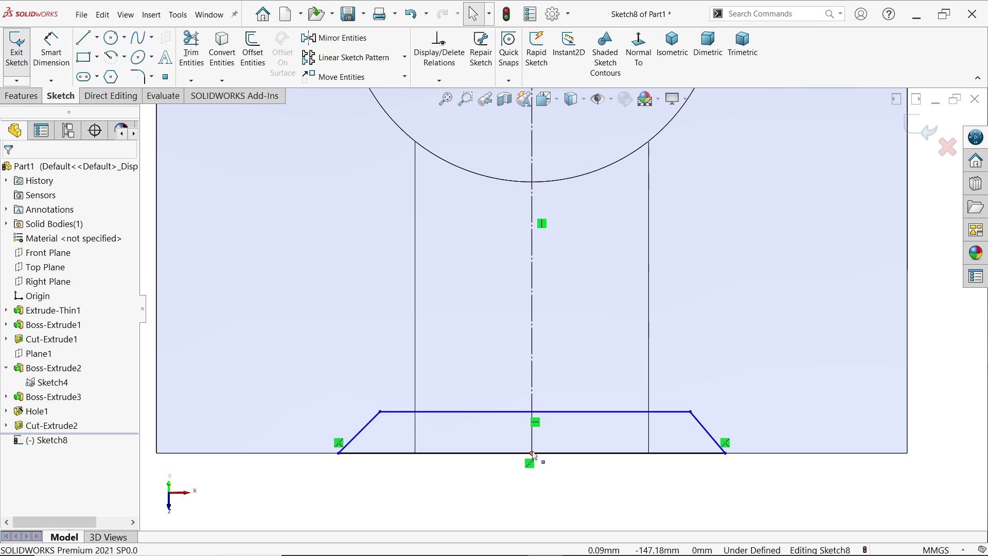
# Make the two slanted sides symmetric about the centerline
pyautogui.click(719, 446)
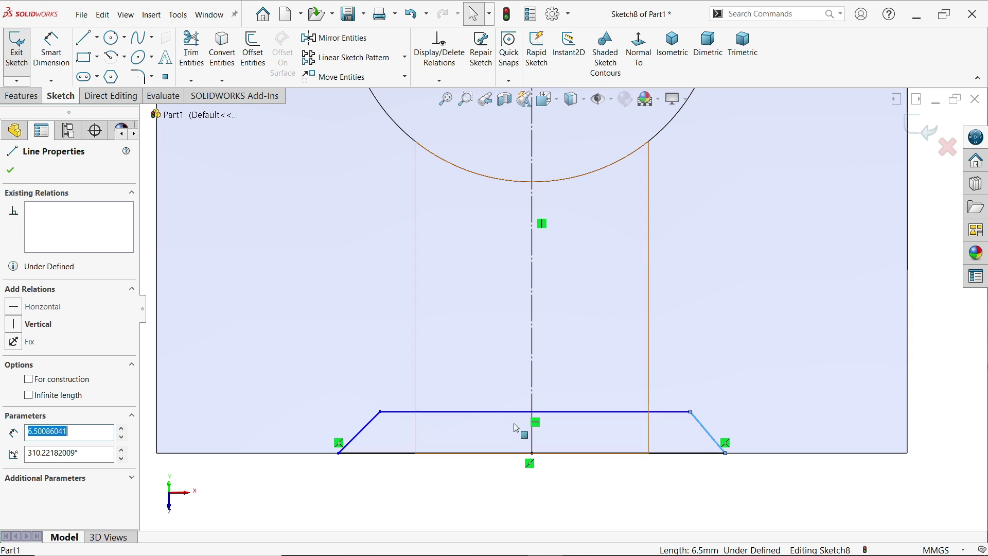
pyautogui.keyDown('ctrl'); pyautogui.click(373, 429); pyautogui.keyUp('ctrl')
pyautogui.keyDown('ctrl'); pyautogui.click(532, 398); pyautogui.keyUp('ctrl')
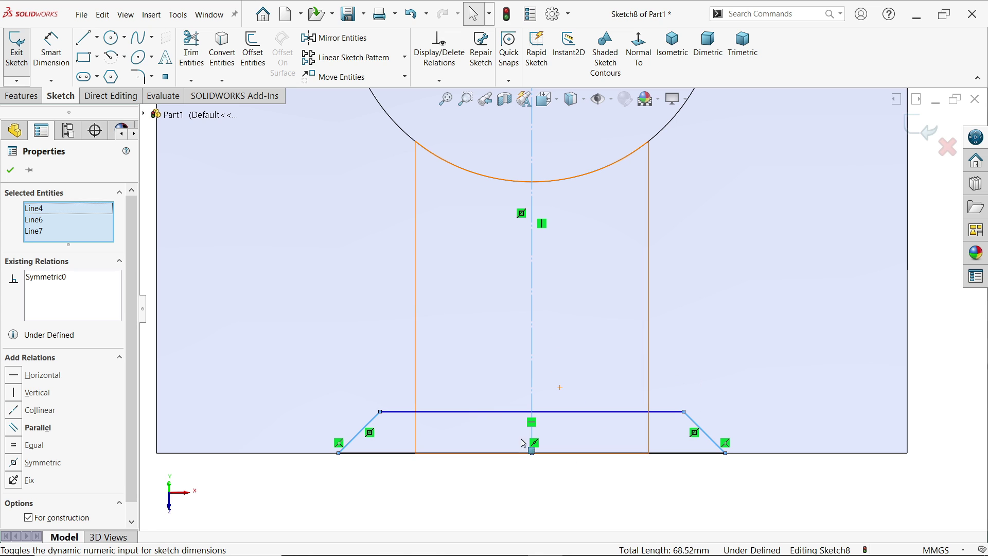
pyautogui.click(10, 170)
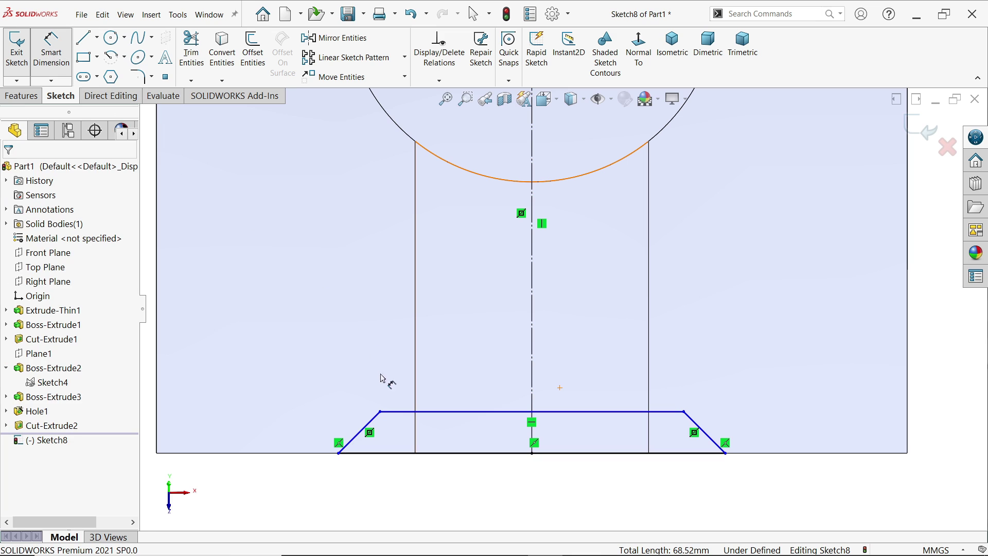
# Dimension the trapezoid's height as 5 mm
pyautogui.click(399, 413)
pyautogui.click(391, 453)
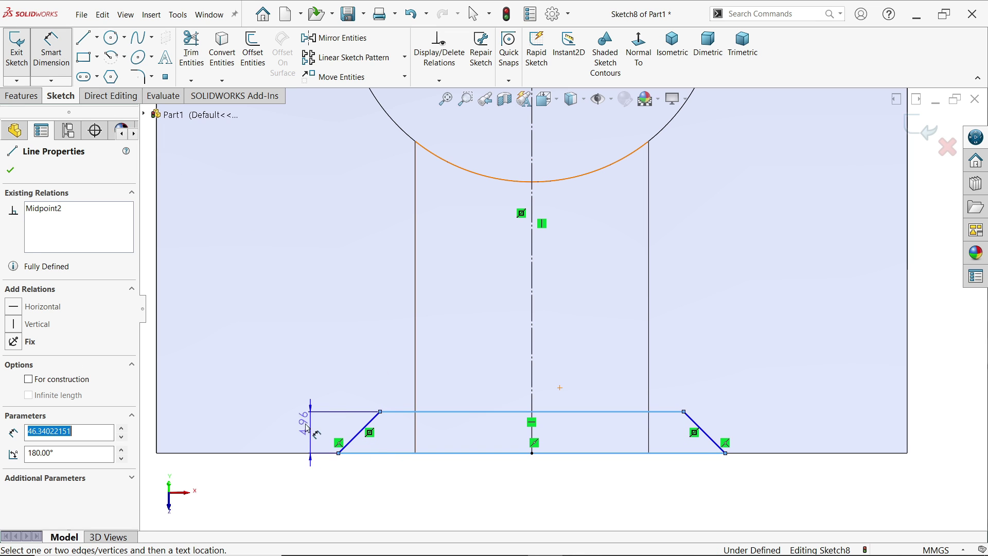
pyautogui.click(301, 429)
pyautogui.write('5')
pyautogui.press('Return')
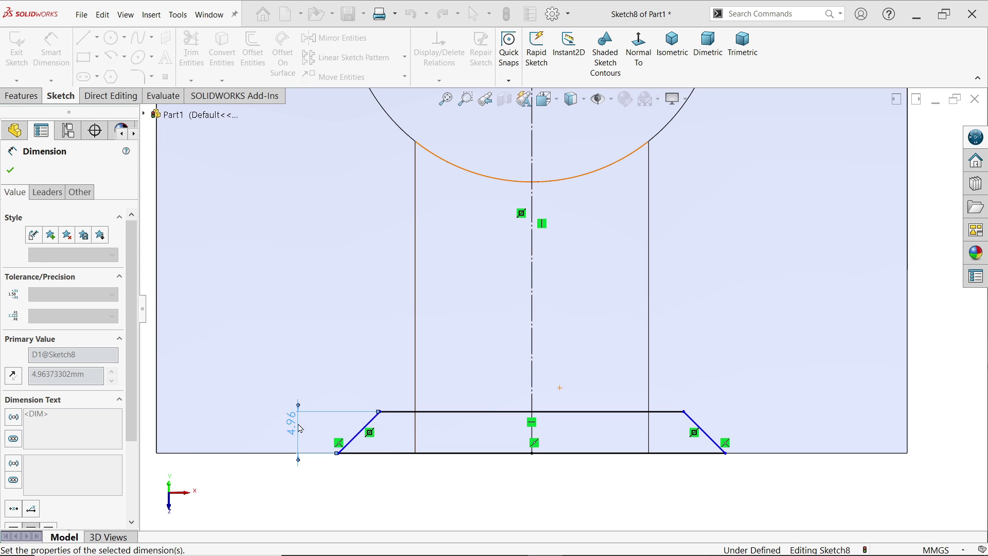
pyautogui.scroll(-3, 362, 432)
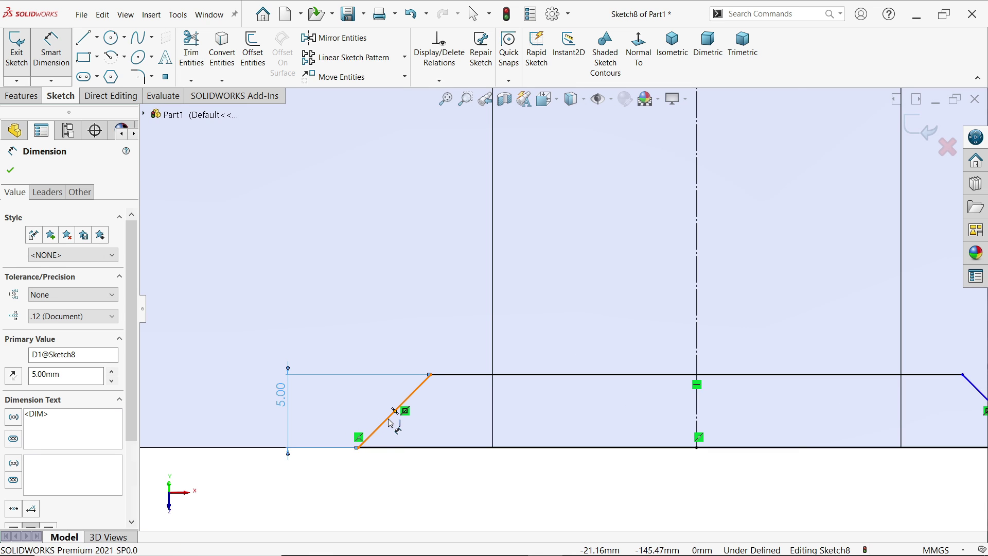
# Dimension the slanted side's angle as 30°
pyautogui.click(392, 421)
pyautogui.scroll(-5, 394, 412)
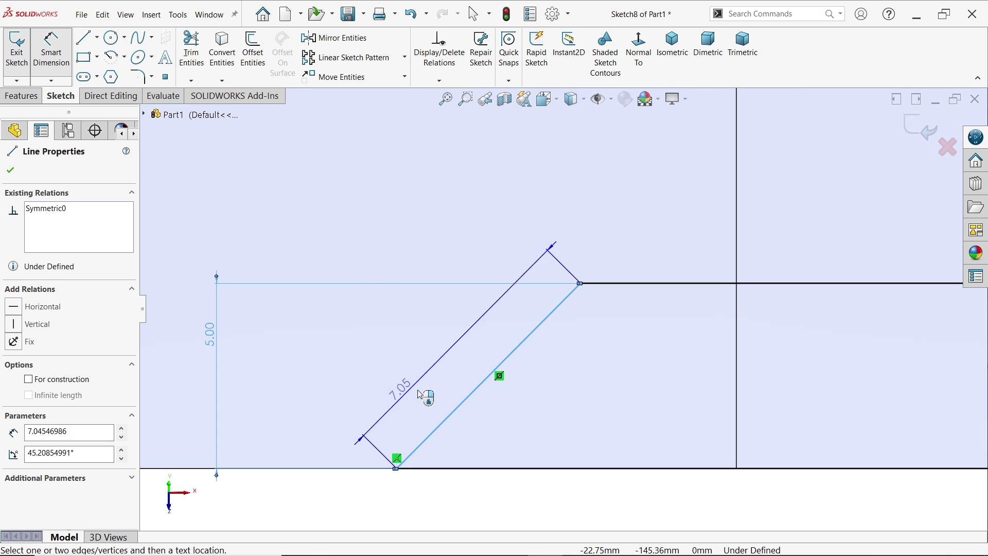
pyautogui.click(399, 457)
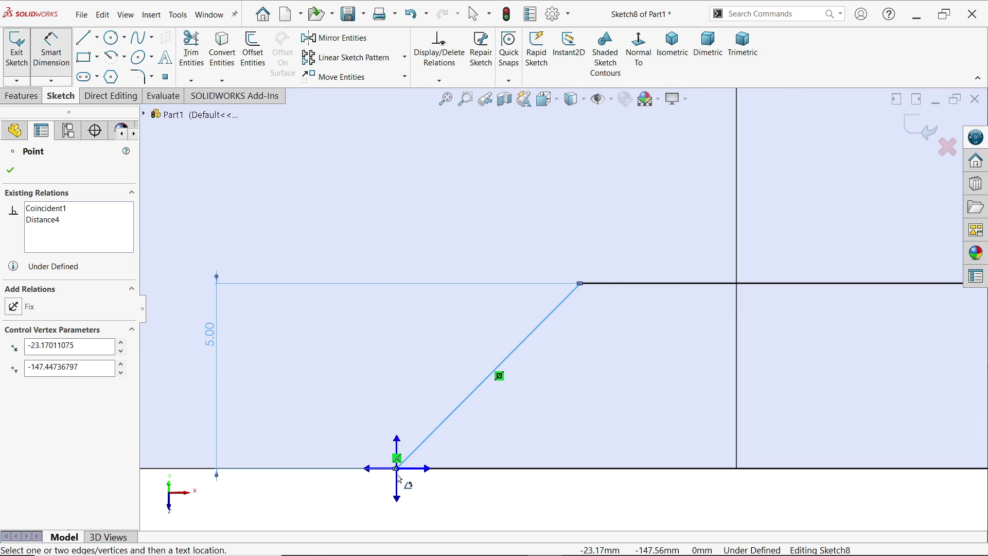
pyautogui.click(400, 444)
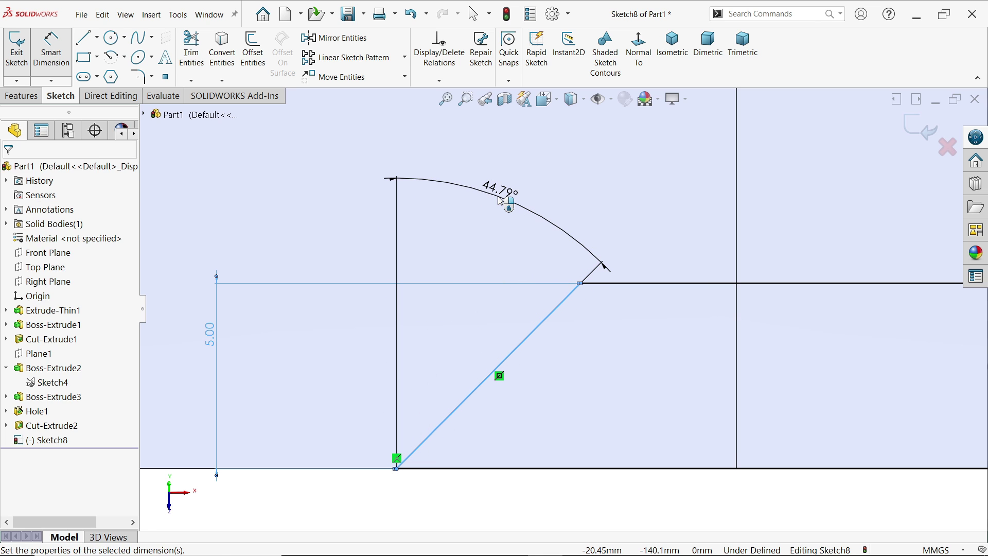
pyautogui.click(501, 201)
pyautogui.write('30')
pyautogui.press('Return')
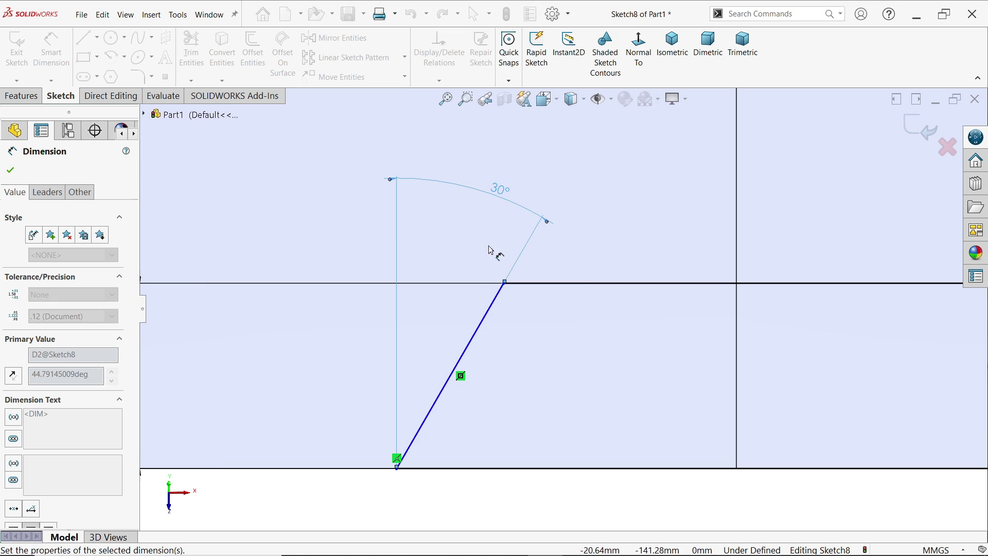
pyautogui.scroll(5, 463, 309)
pyautogui.scroll(-2, 653, 307)
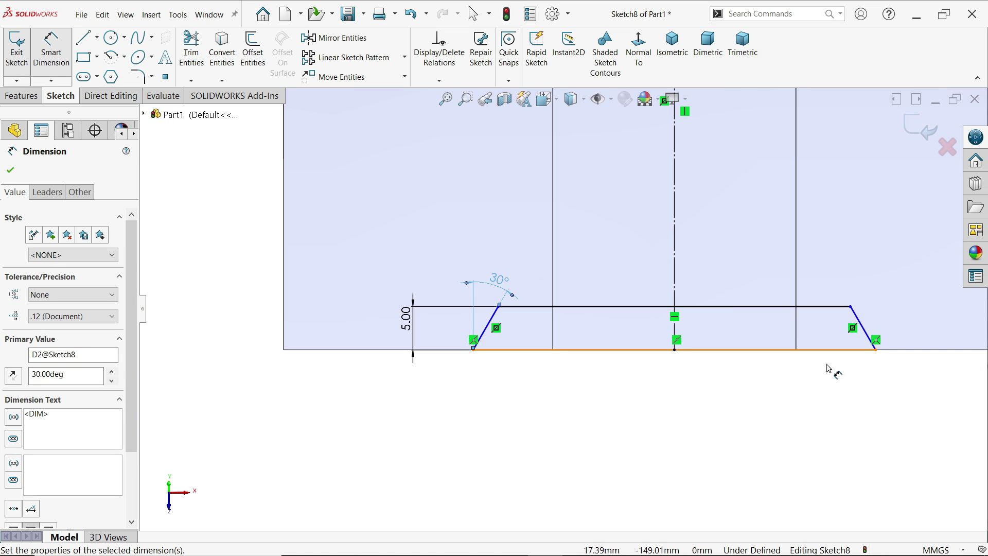
# Dimension the bottom line as 40 mm wide and return to isometric view
pyautogui.click(776, 358)
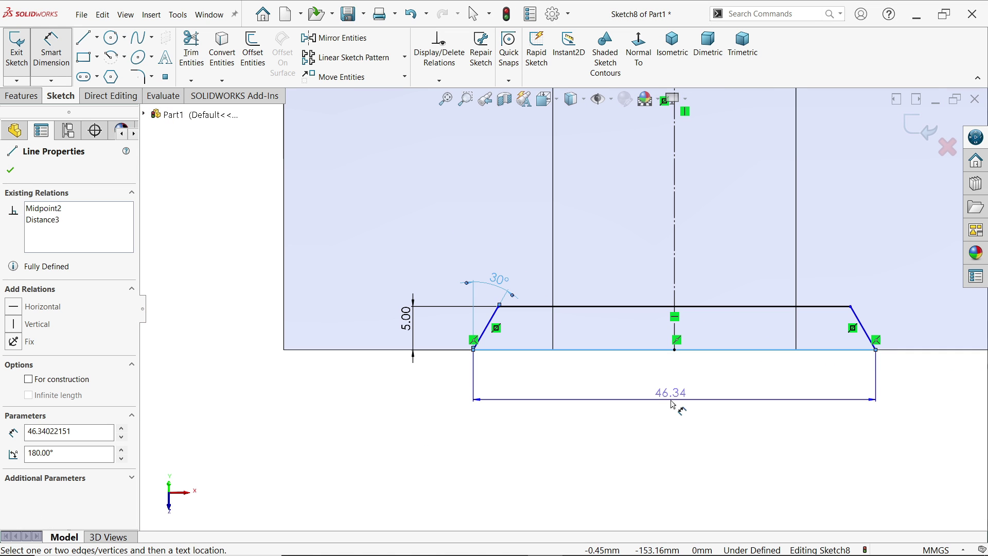
pyautogui.click(672, 399)
pyautogui.write('40')
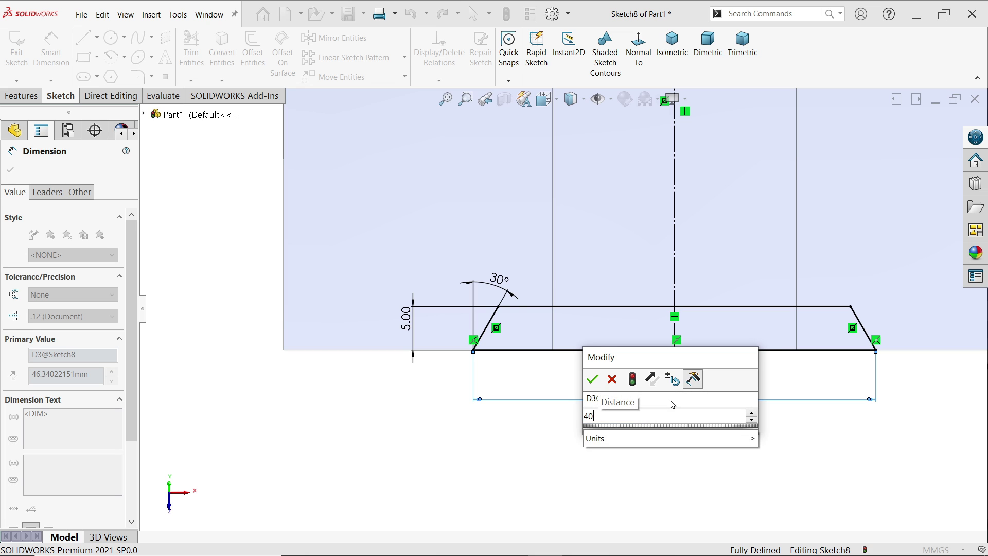
pyautogui.press('Return')
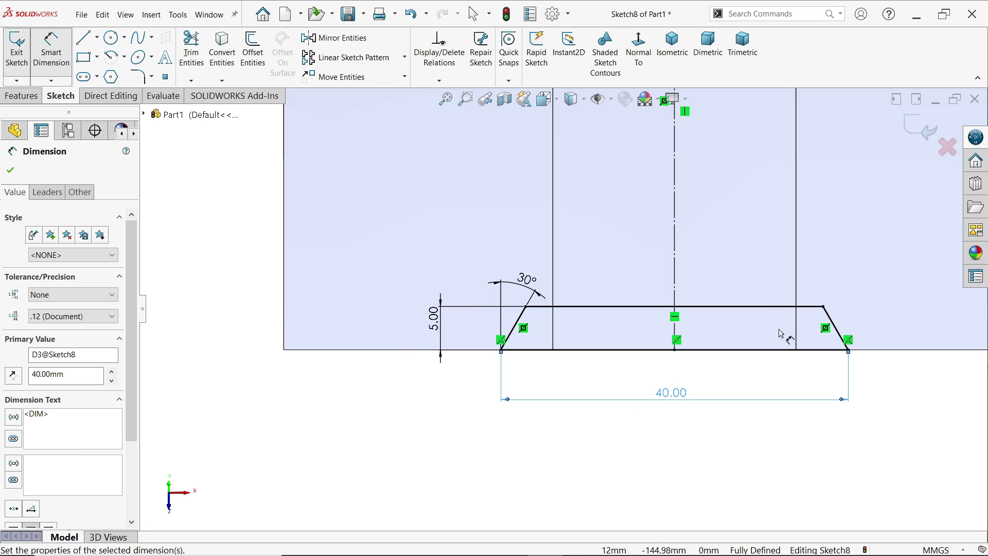
pyautogui.click(673, 49)
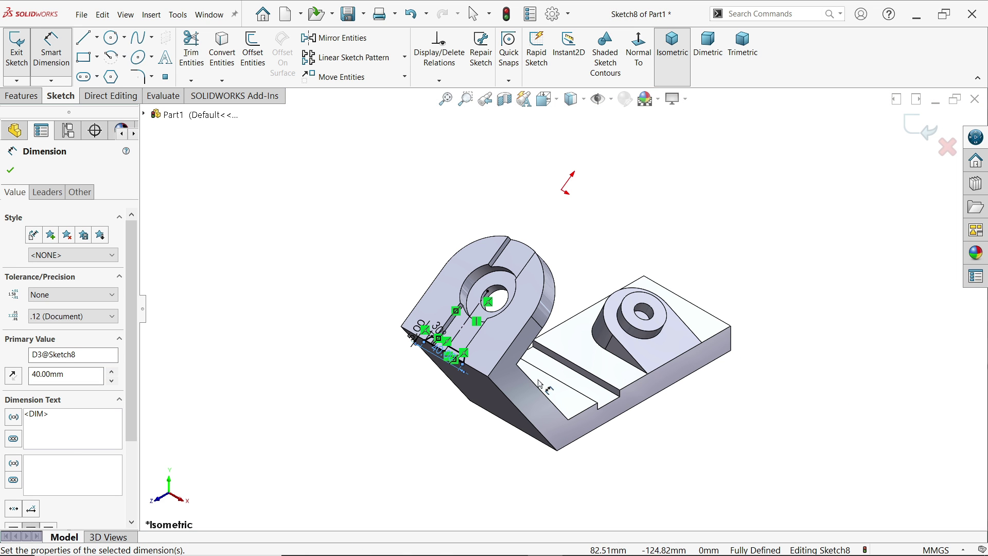
# Extrude-cut the trapezoid sketch Up To Next, grooving the lug's slanted underside as Cut-Extrude3
pyautogui.scroll(-1, 536, 427)
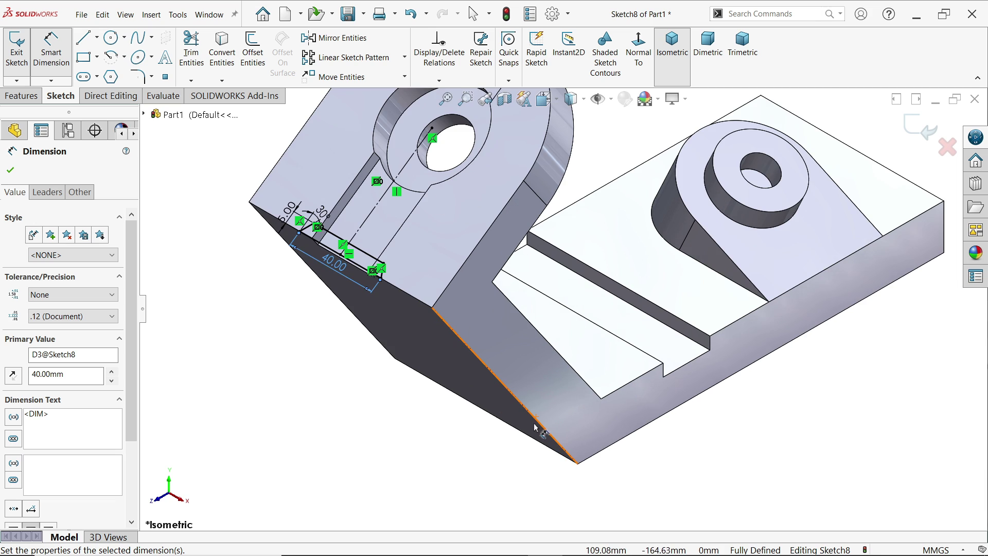
pyautogui.click(24, 96)
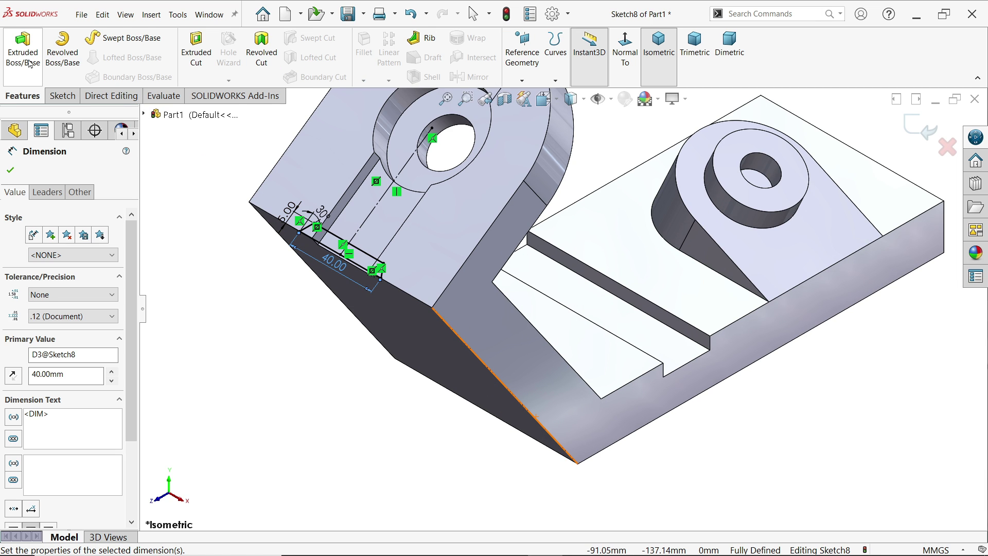
pyautogui.click(197, 46)
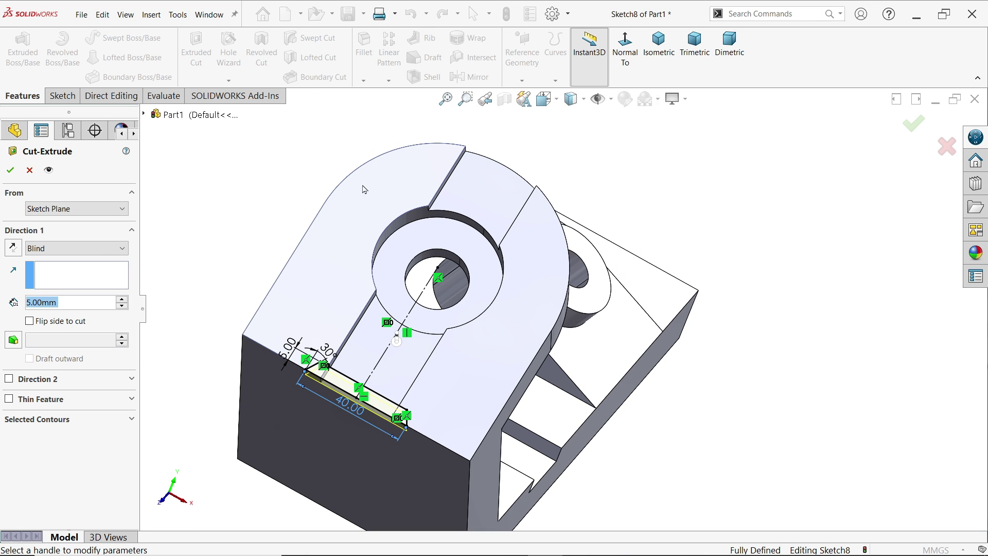
pyautogui.click(659, 45)
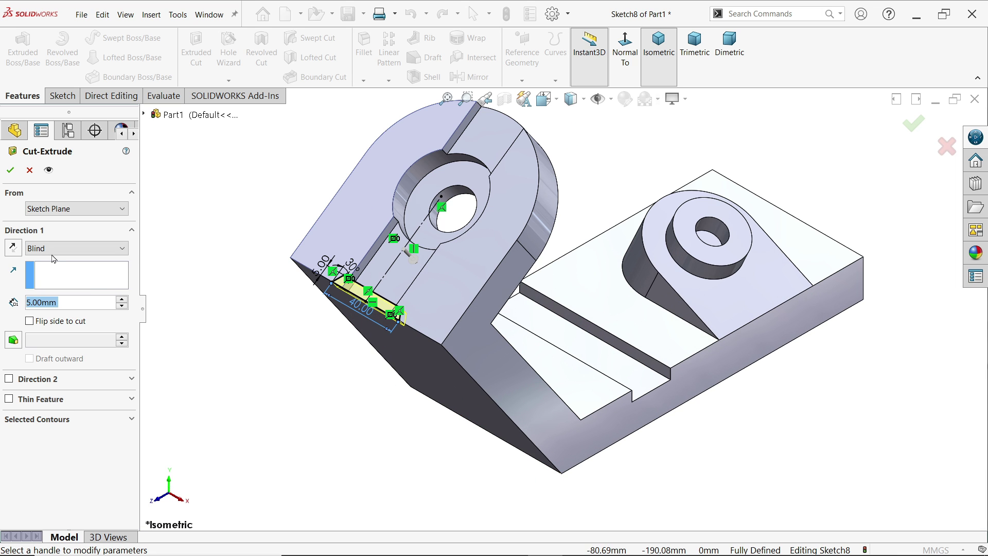
pyautogui.click(46, 248)
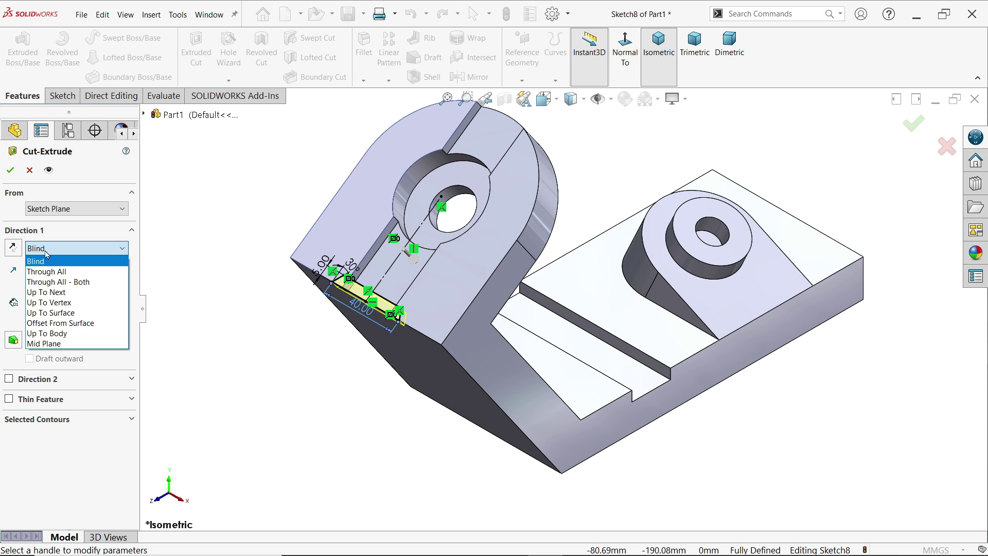
pyautogui.click(46, 291)
pyautogui.moveTo(375, 368); pyautogui.dragTo(544, 313, button='middle')
pyautogui.scroll(-3, 541, 462)
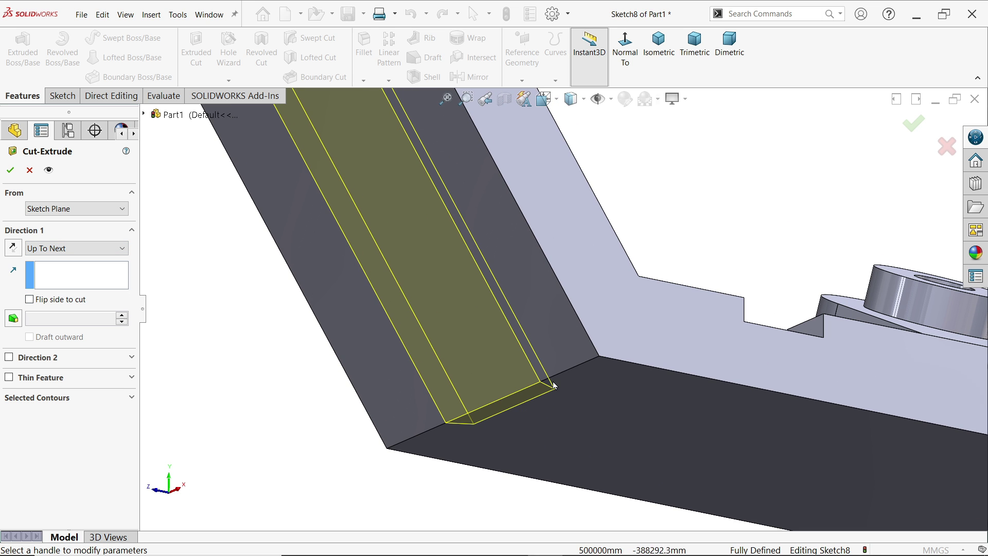
pyautogui.click(8, 174)
pyautogui.moveTo(261, 318); pyautogui.dragTo(597, 121, button='middle')
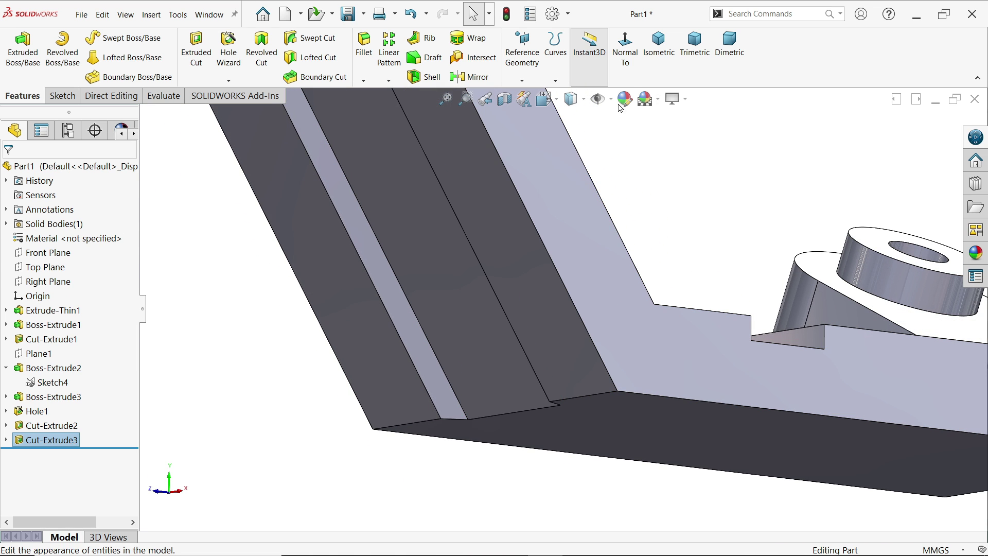
# Apply a pink-copper appearance colour (RGB 255, 165, 128) to the whole part
pyautogui.click(659, 46)
pyautogui.click(686, 435)
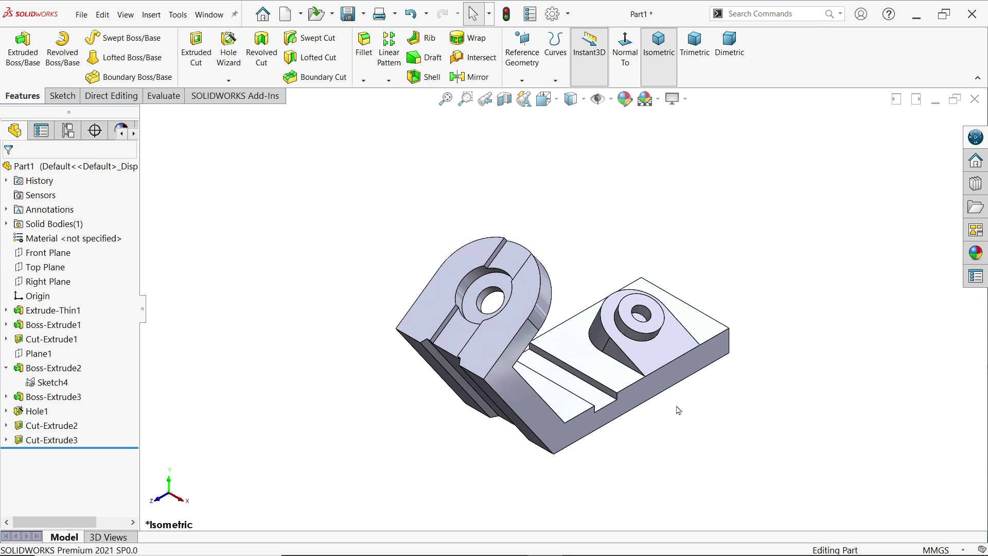
pyautogui.scroll(-3, 677, 391)
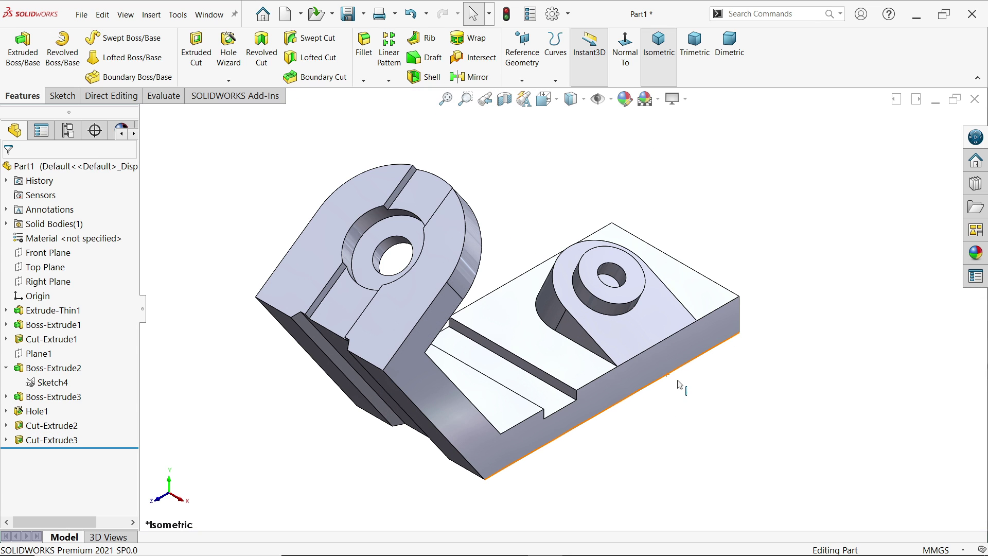
pyautogui.click(625, 103)
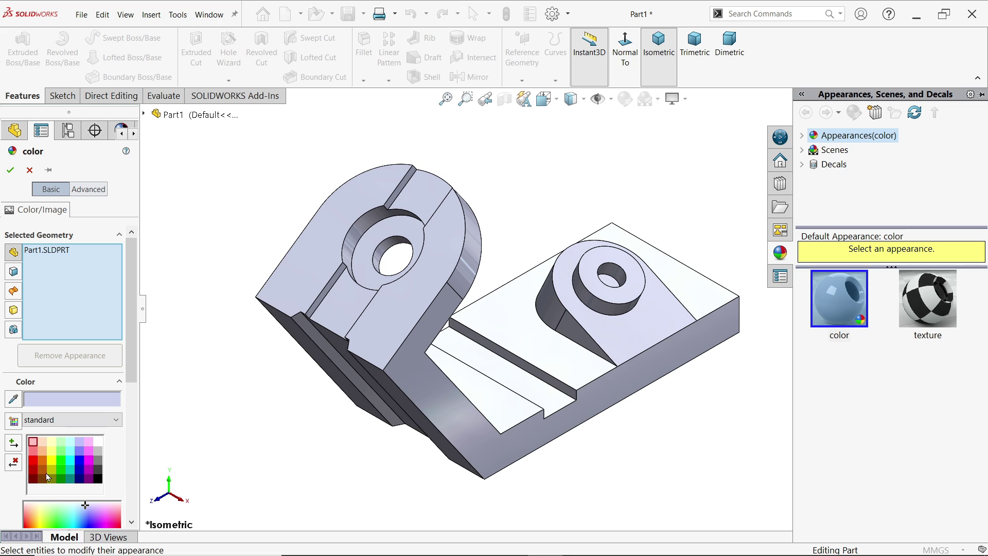
pyautogui.click(38, 451)
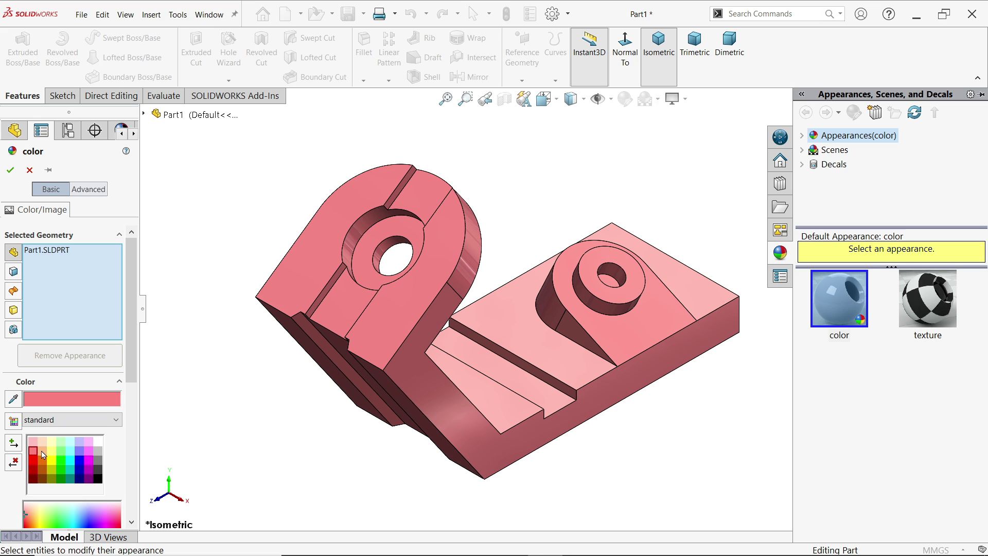
pyautogui.scroll(-5, 83, 432)
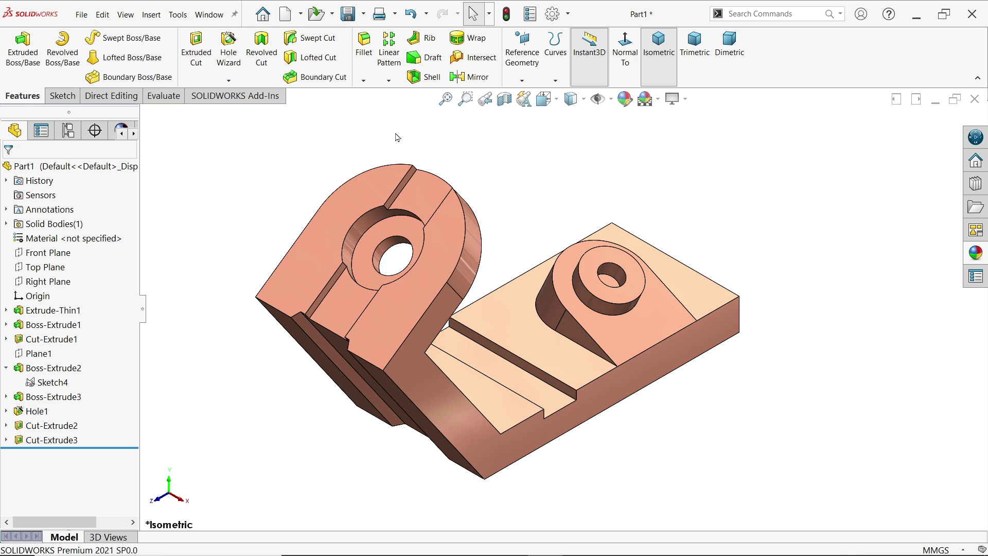
pyautogui.scroll(1, 610, 240)
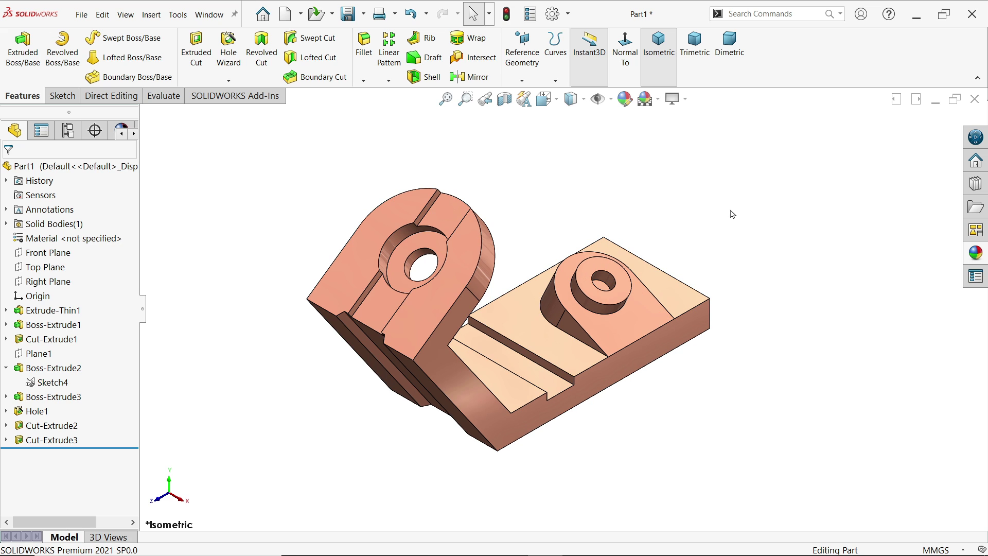
pyautogui.scroll(-2, 733, 214)
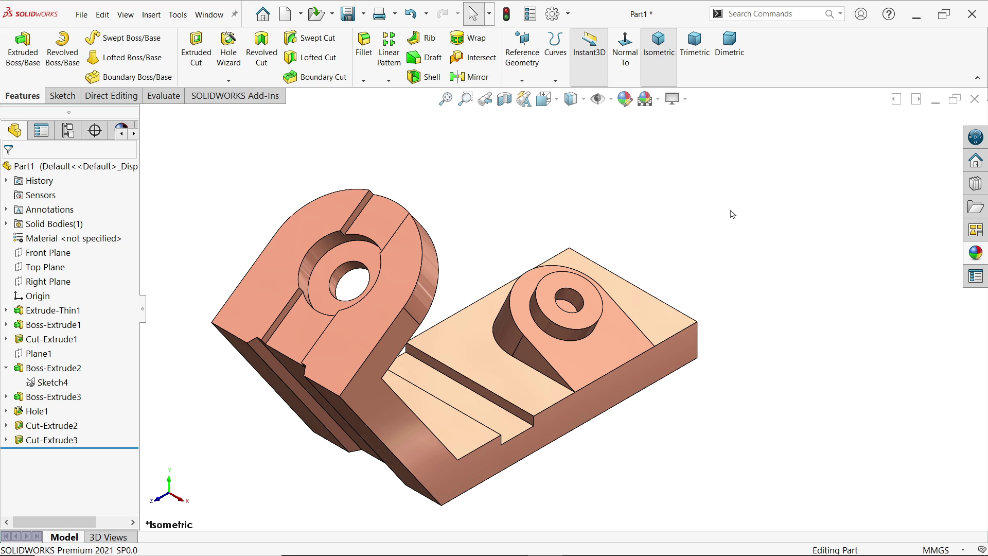